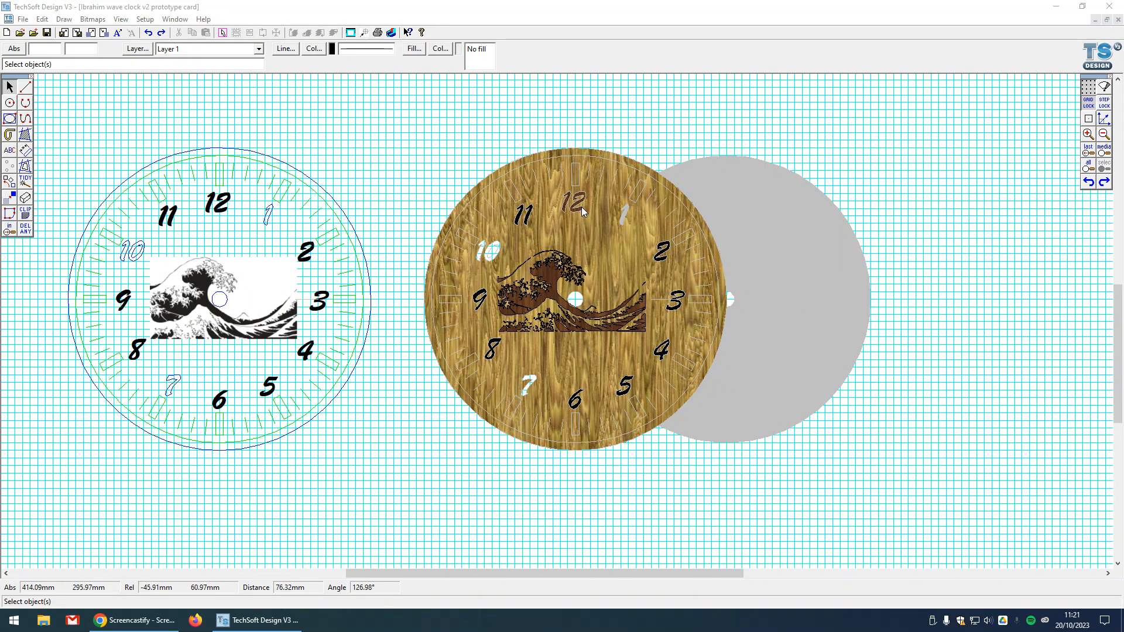
- Move the grey disc over to the wooden clock face so that their centre holes coincide
{"action": "left_click", "coordinate": [782, 280]}
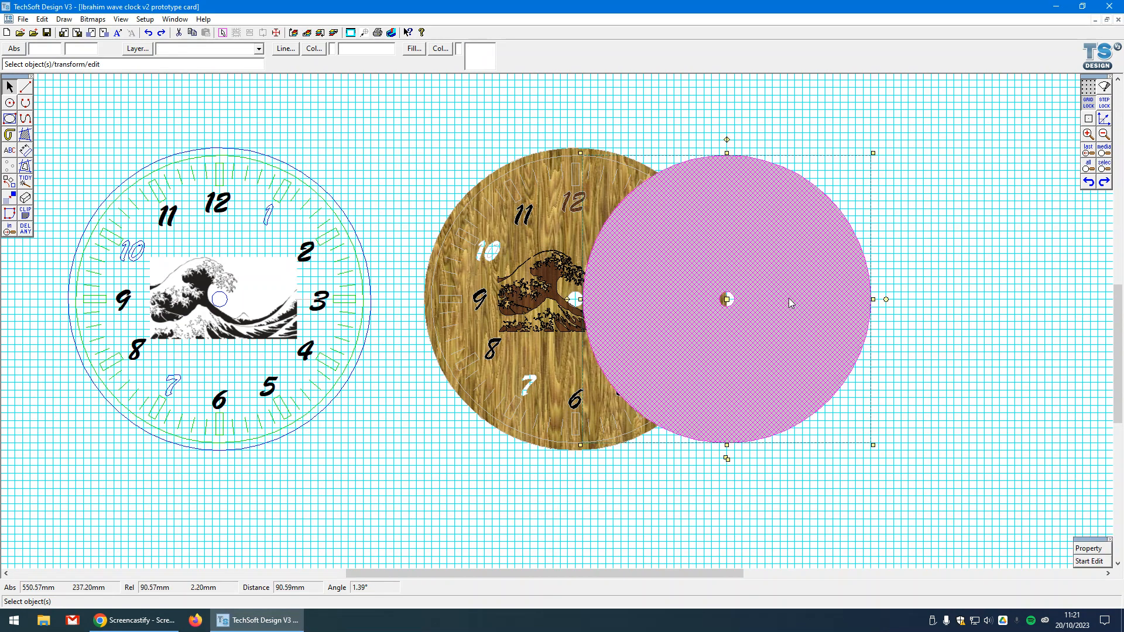
{"action": "left_click", "coordinate": [960, 340]}
{"action": "left_click", "coordinate": [806, 265]}
{"action": "left_click_drag", "start_coordinate": [726, 299], "coordinate": [575, 300]}
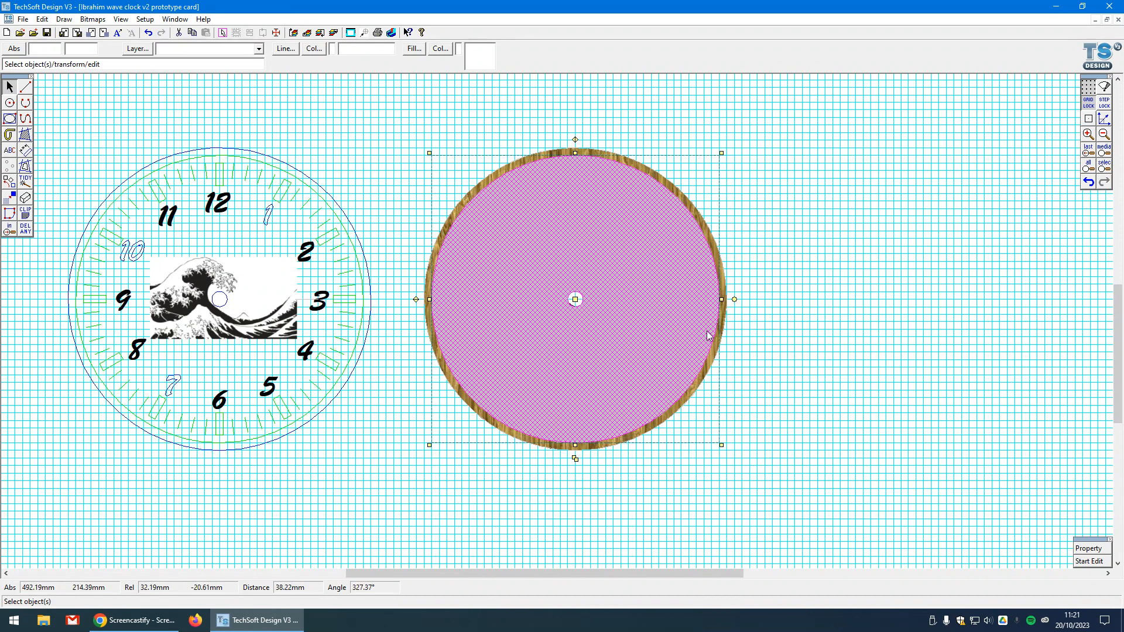
{"action": "left_click", "coordinate": [817, 351]}
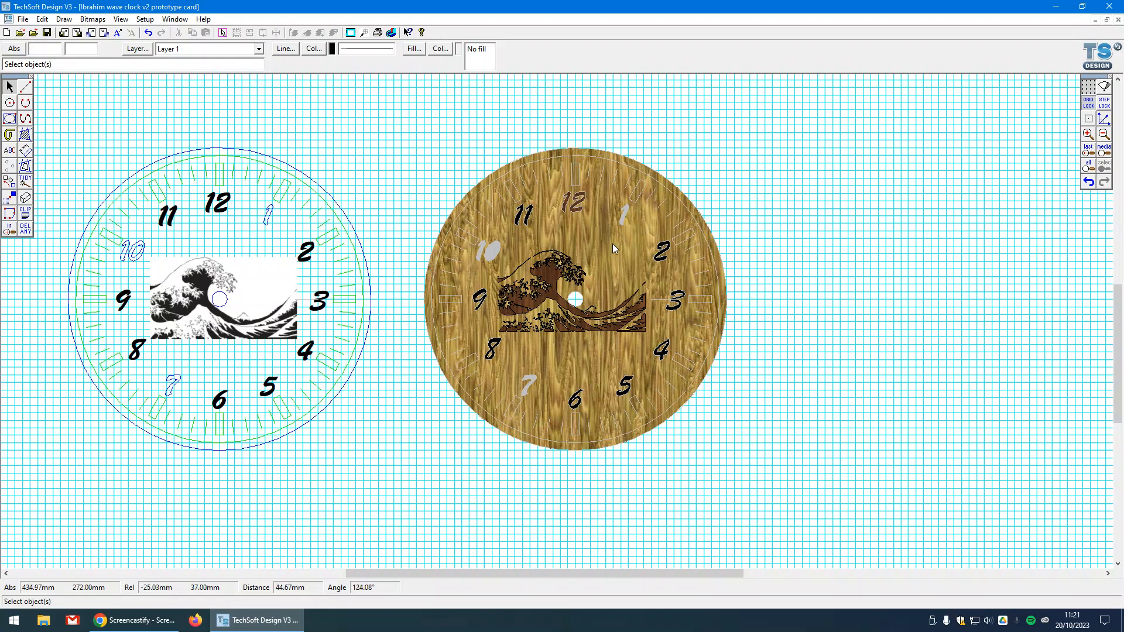
- Undo, redo and again undo the grey disc's move, comparing the cut-out numerals with and without the disc behind them
{"action": "left_click", "coordinate": [1089, 182]}
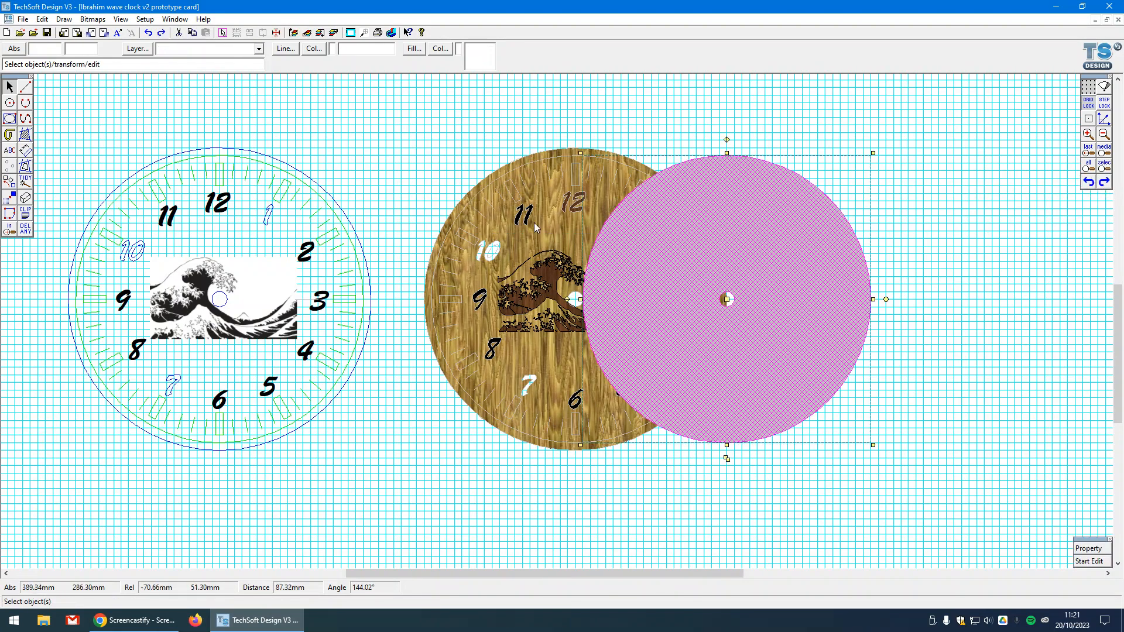
{"action": "left_click", "coordinate": [1105, 182]}
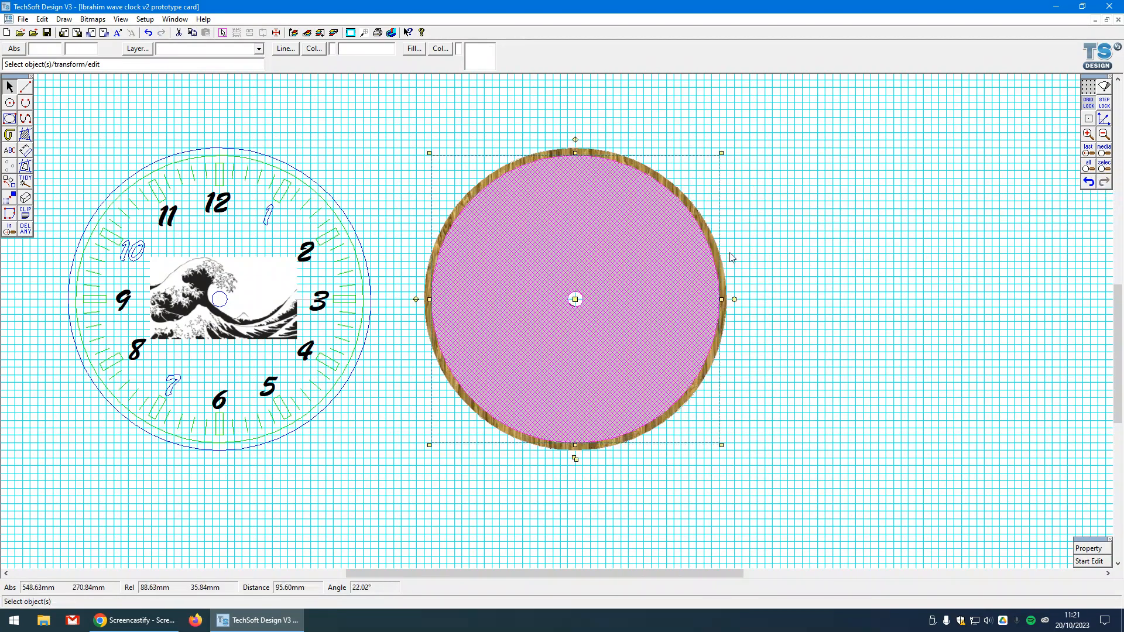
{"action": "left_click", "coordinate": [796, 268]}
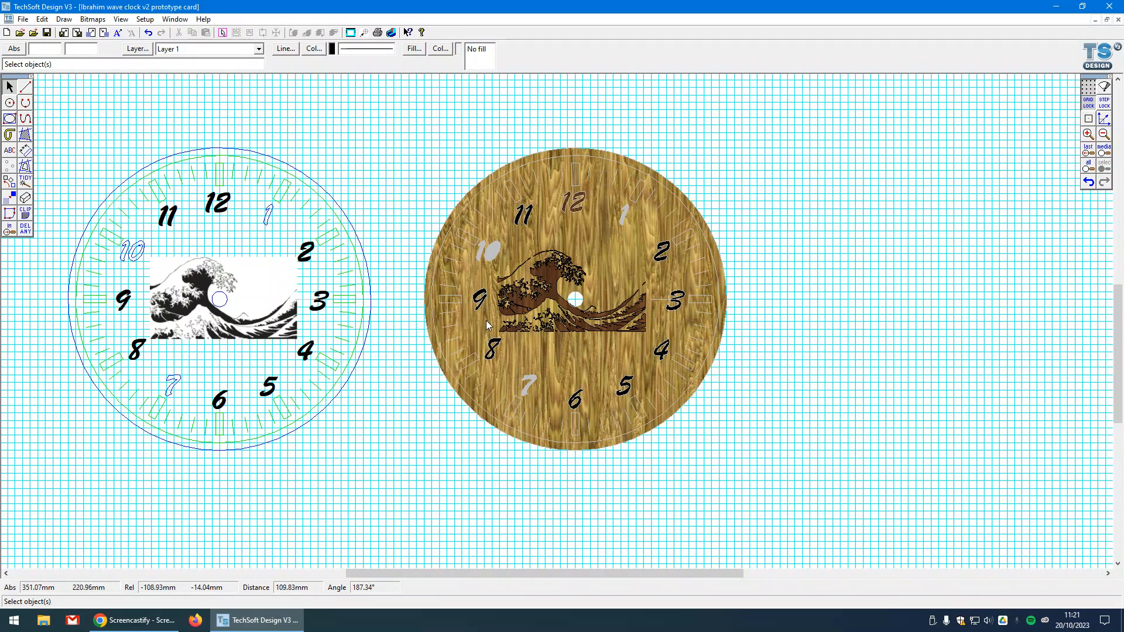
{"action": "scroll", "coordinate": [493, 252], "scroll_direction": "up", "scroll_amount": 2}
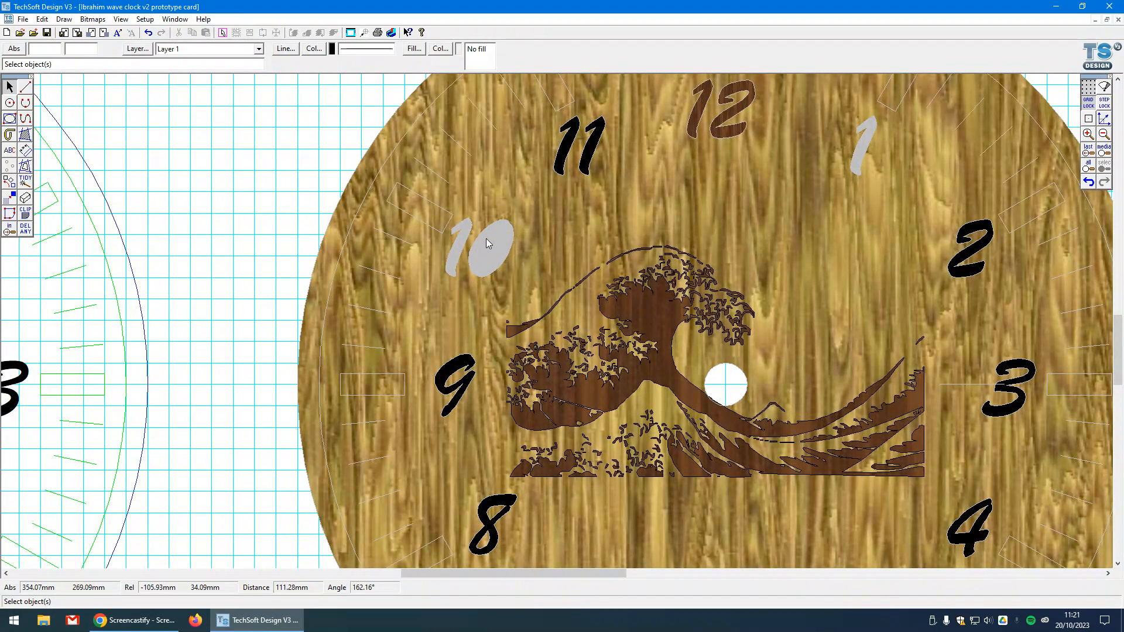
{"action": "scroll", "coordinate": [486, 239], "scroll_direction": "down", "scroll_amount": 2}
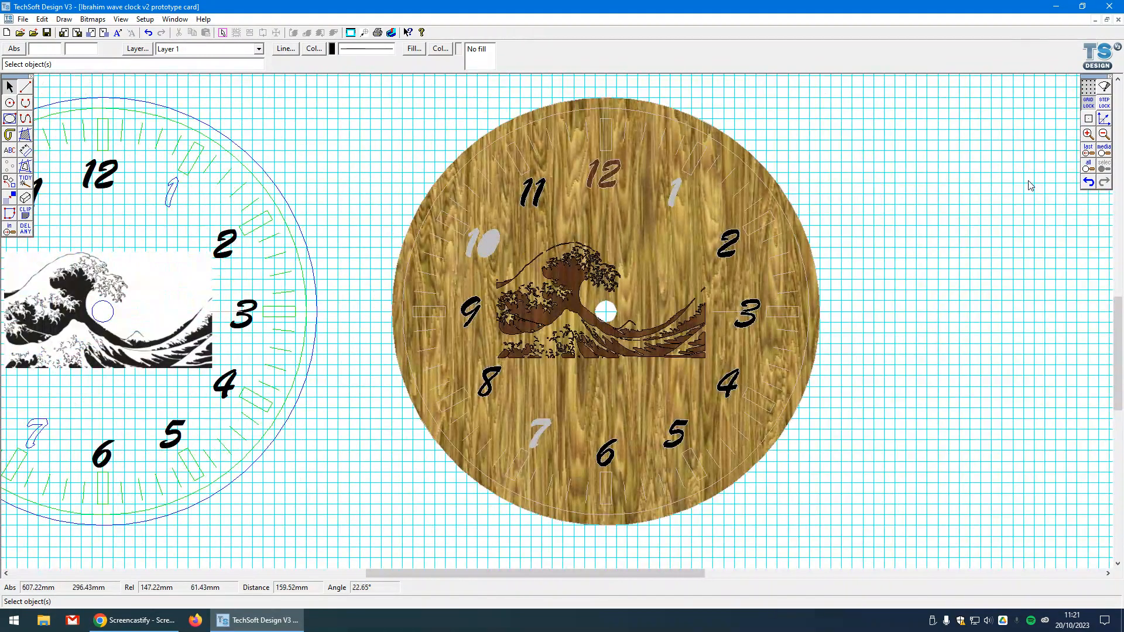
{"action": "left_click", "coordinate": [1086, 183]}
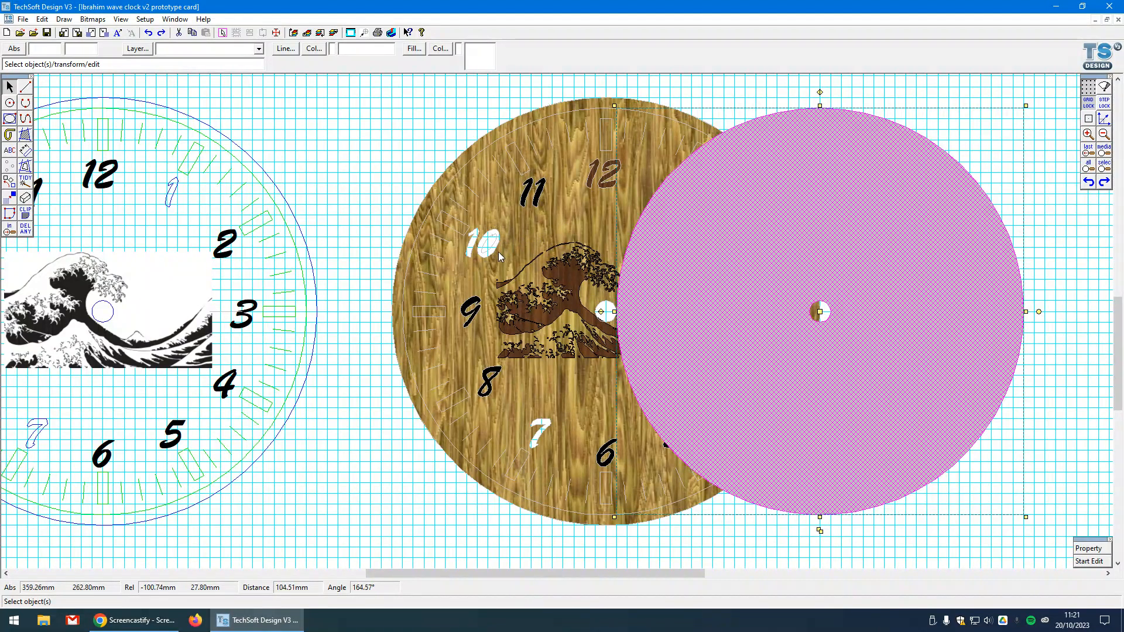
- Move the wooden clock face and the grey disc together straight up the page, clear of the line-drawn clock
{"action": "scroll", "coordinate": [491, 237], "scroll_direction": "up", "scroll_amount": 1}
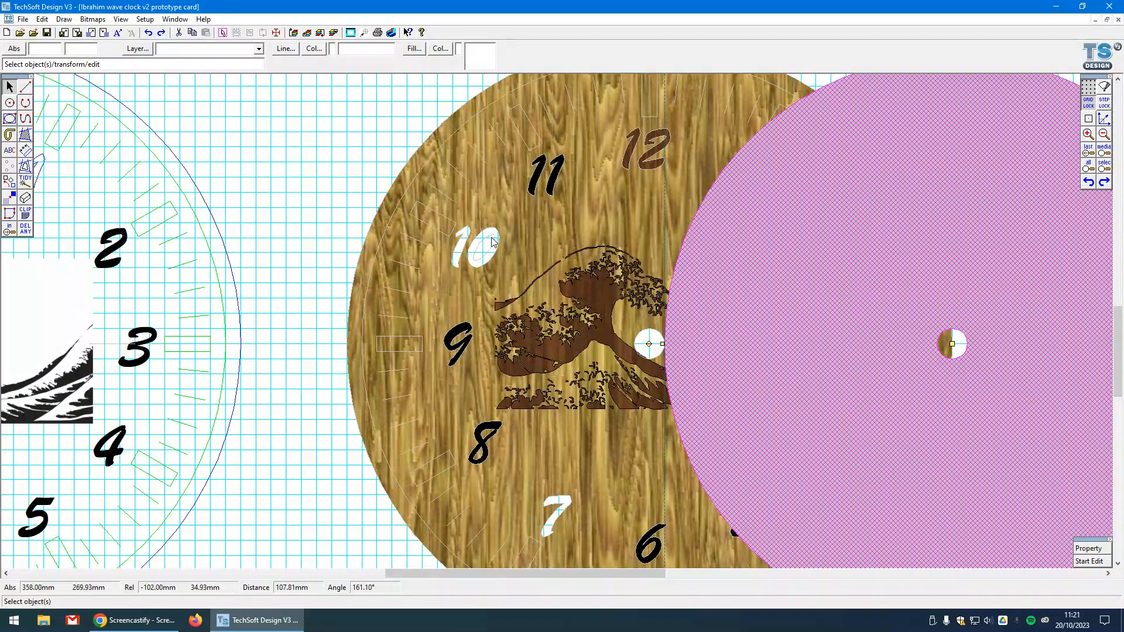
{"action": "scroll", "coordinate": [492, 249], "scroll_direction": "down", "scroll_amount": 2}
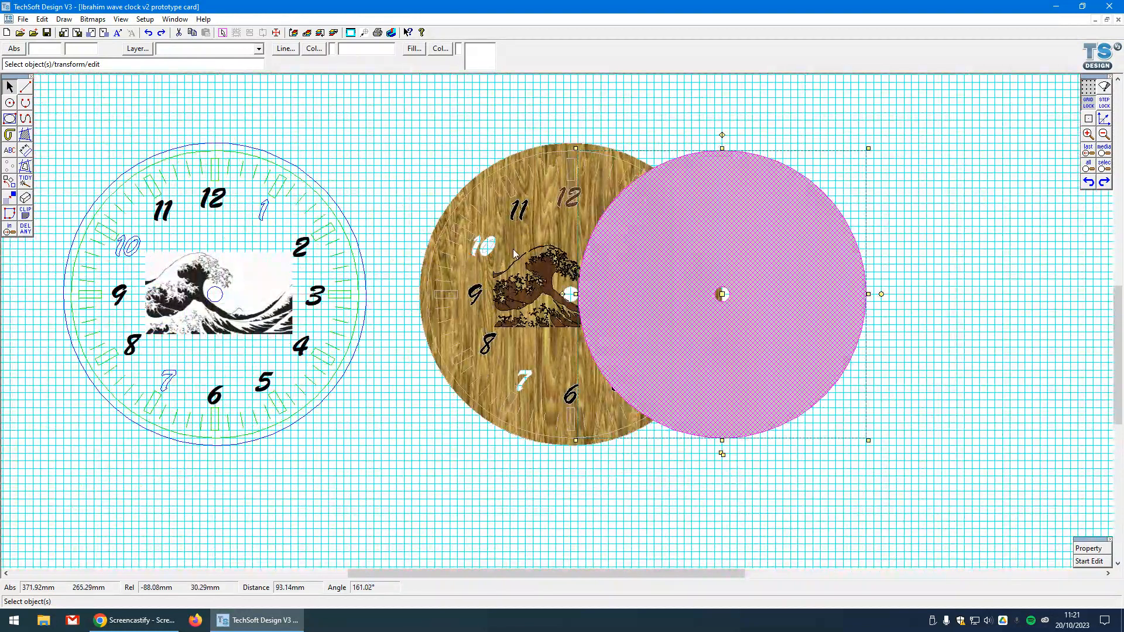
{"action": "scroll", "coordinate": [508, 322], "scroll_direction": "down", "scroll_amount": 2}
{"action": "left_click_drag", "start_coordinate": [443, 198], "coordinate": [698, 393]}
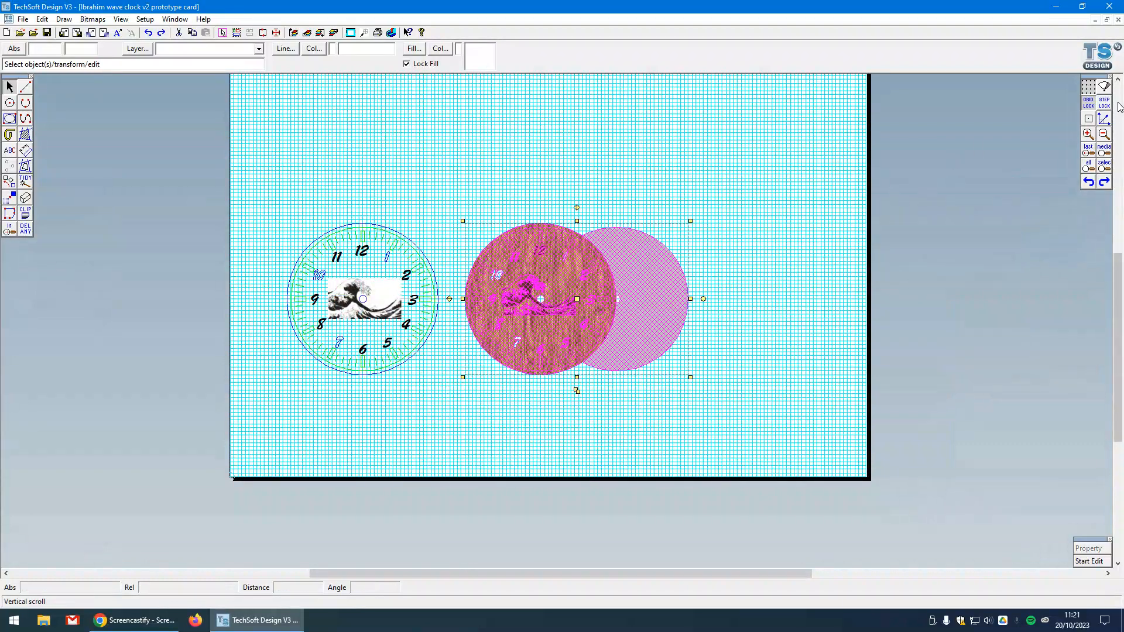
{"action": "left_click_drag", "start_coordinate": [576, 299], "coordinate": [577, 136]}
- Change the grid colour to a lighter cyan and deselect the clock parts
{"action": "right_click", "coordinate": [1087, 102]}
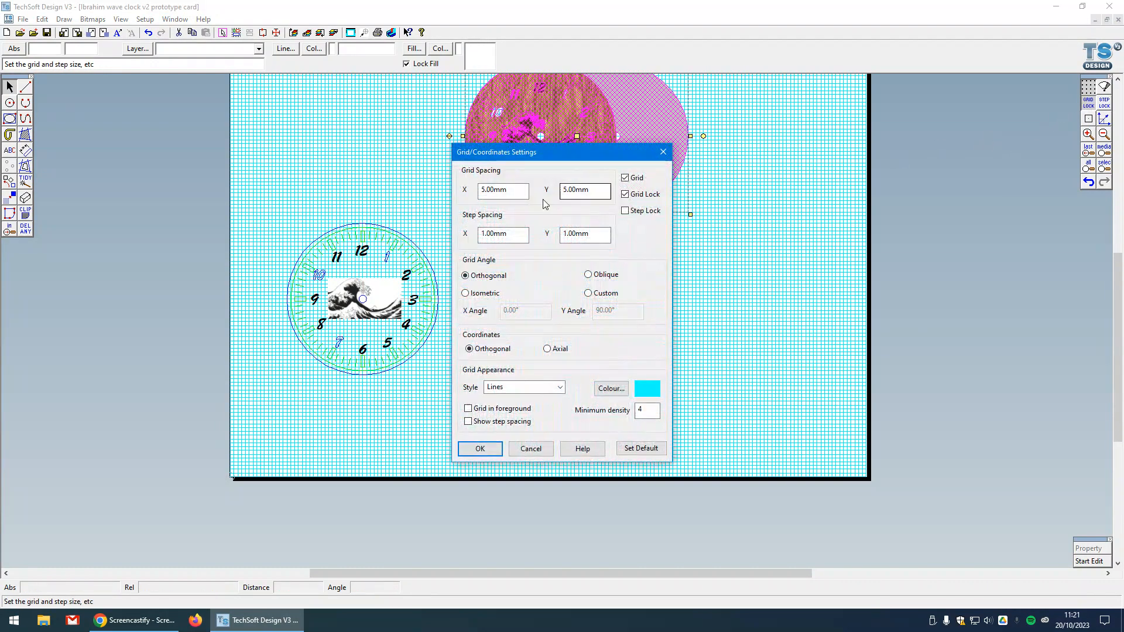
{"action": "left_click", "coordinate": [609, 389]}
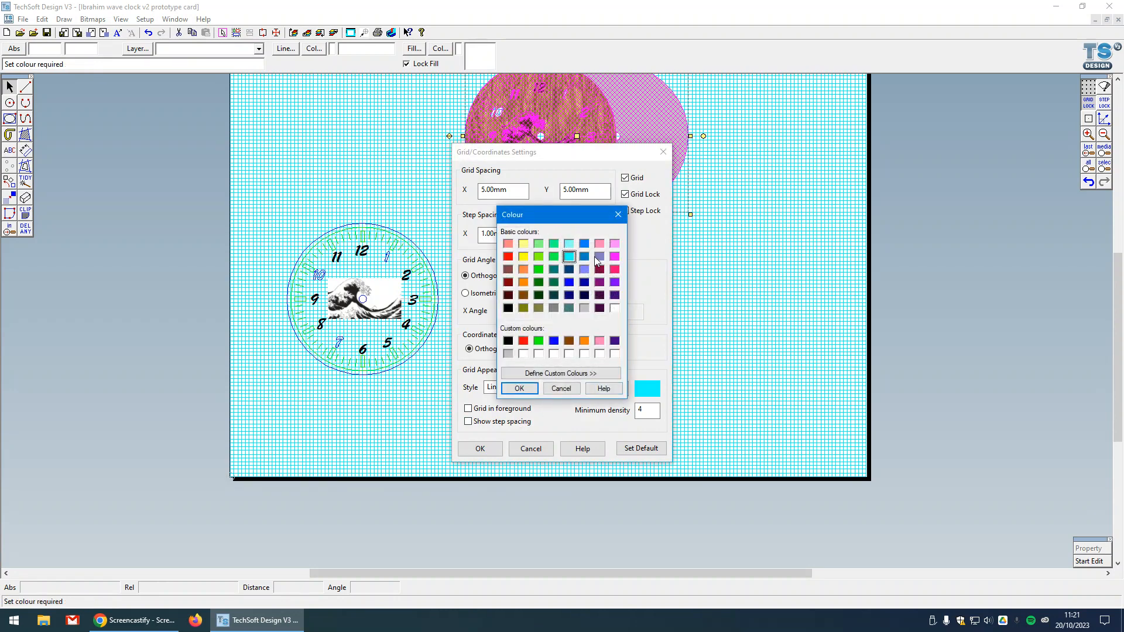
{"action": "left_click", "coordinate": [571, 245]}
{"action": "left_click", "coordinate": [519, 388]}
{"action": "left_click", "coordinate": [480, 449]}
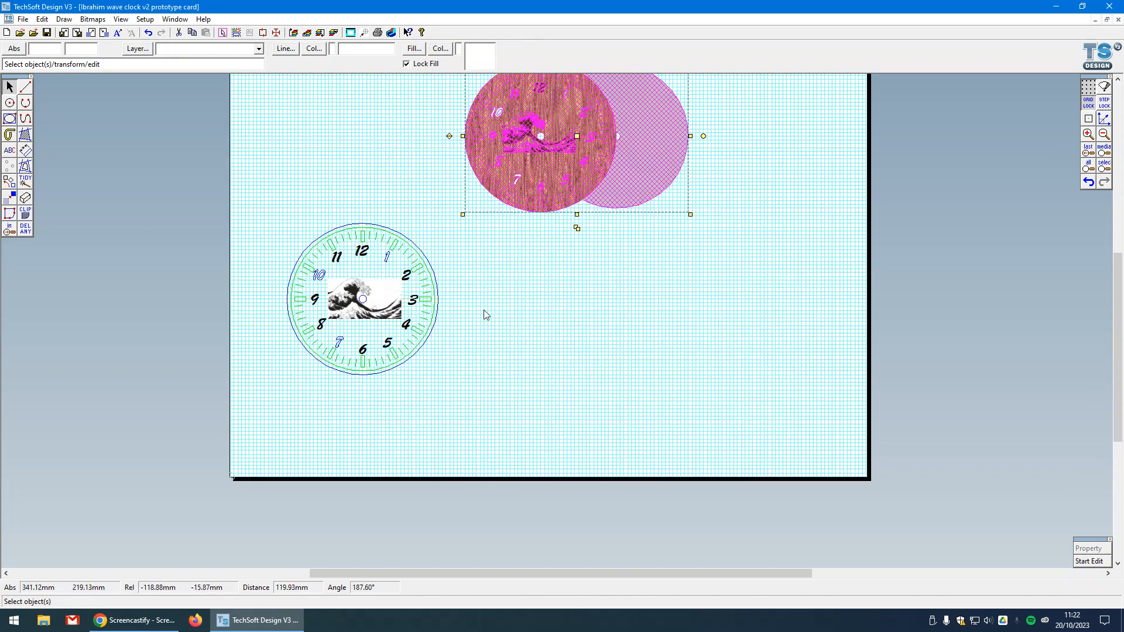
{"action": "left_click", "coordinate": [499, 308]}
- Examine the line-drawn clock face, checking its minute marks, numerals, centre hole circle and wave picture
{"action": "scroll", "coordinate": [356, 262], "scroll_direction": "up", "scroll_amount": 3}
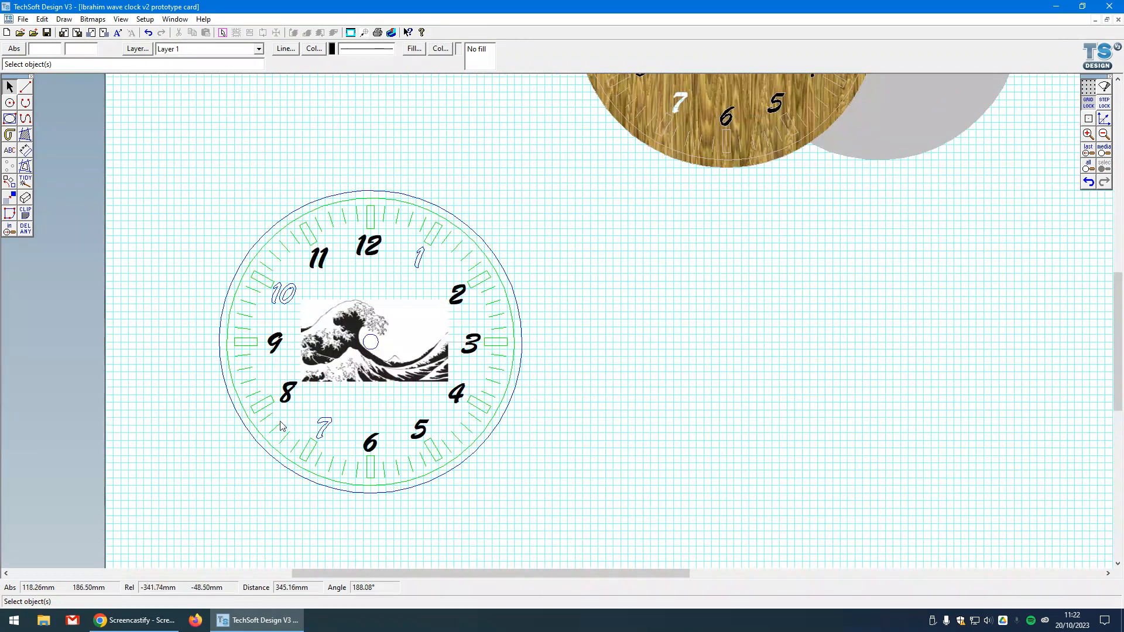
{"action": "scroll", "coordinate": [222, 463], "scroll_direction": "up", "scroll_amount": 1}
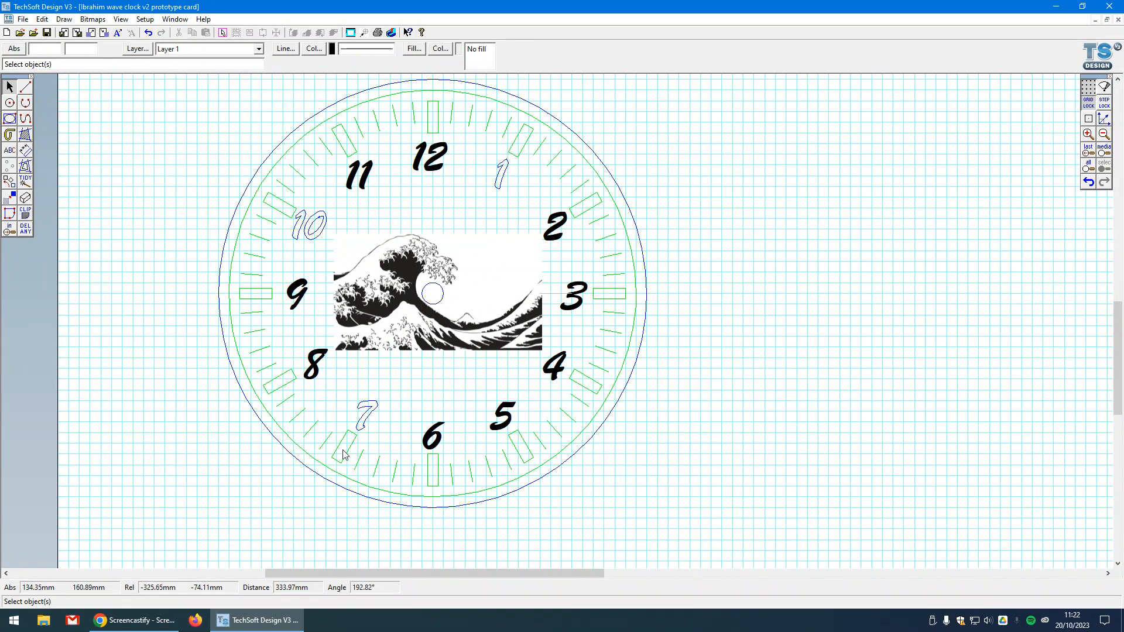
{"action": "scroll", "coordinate": [524, 190], "scroll_direction": "down", "scroll_amount": 3}
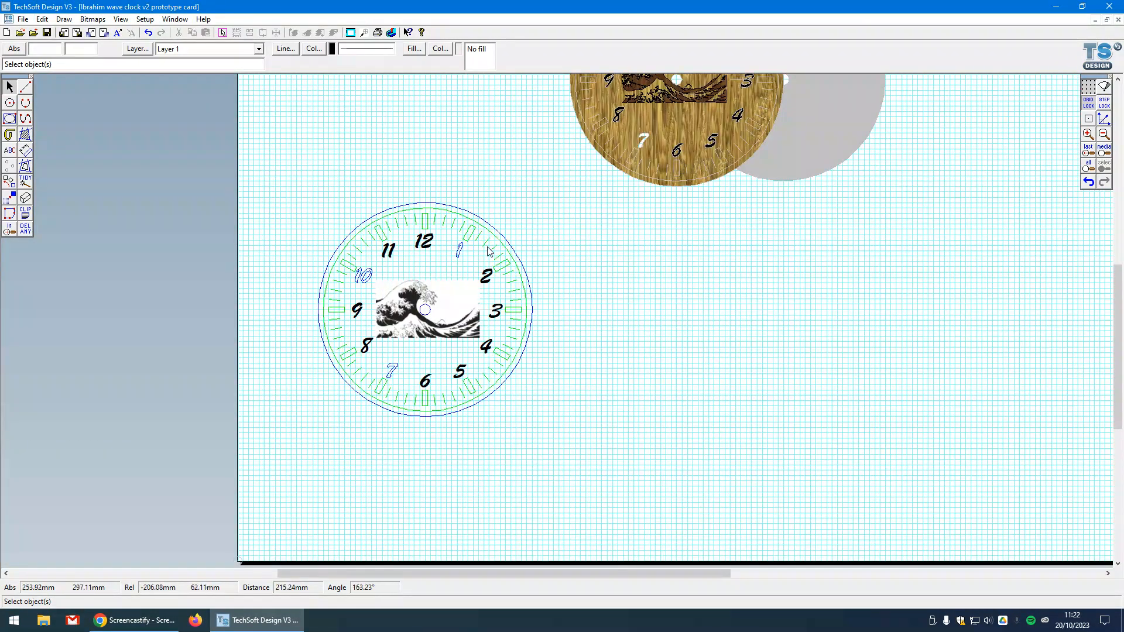
{"action": "scroll", "coordinate": [419, 297], "scroll_direction": "up", "scroll_amount": 1}
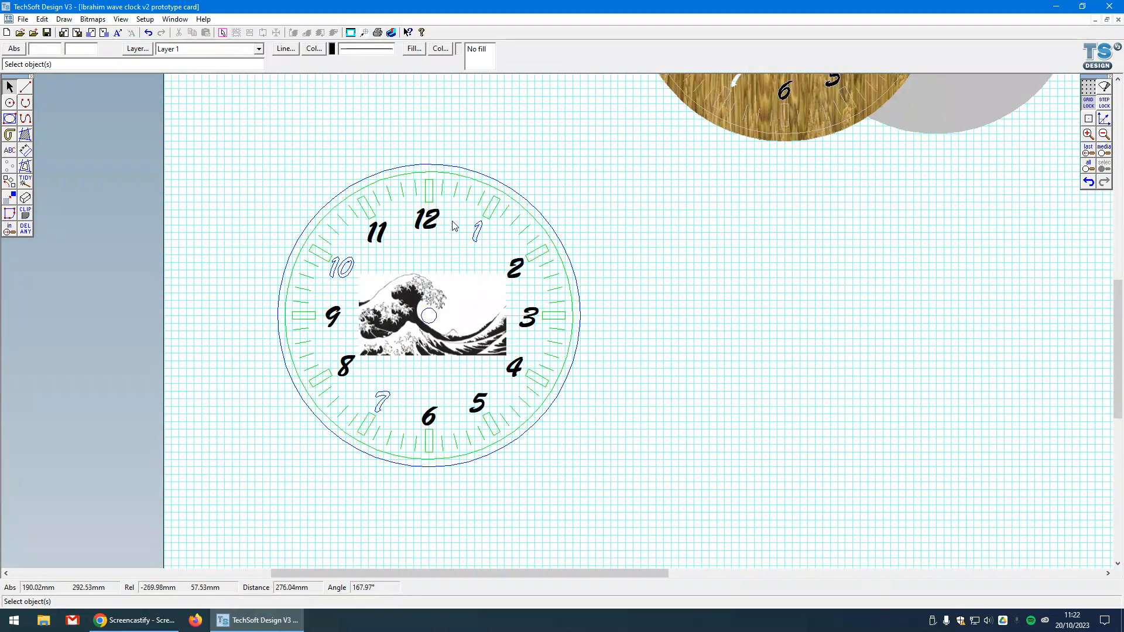
{"action": "left_click", "coordinate": [444, 196]}
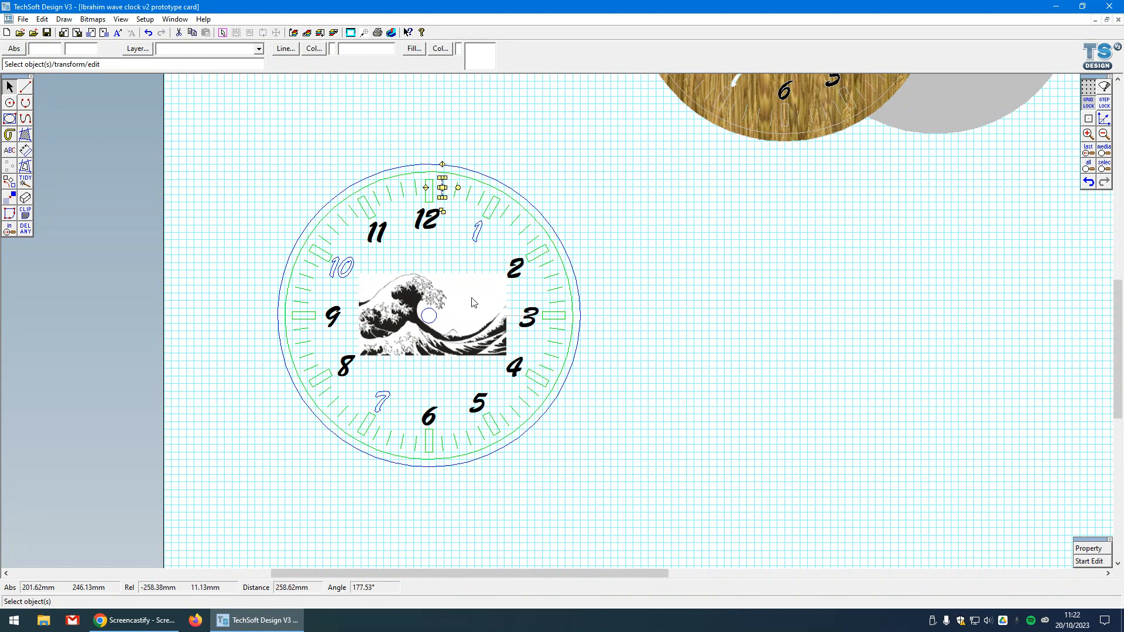
{"action": "left_click", "coordinate": [593, 384]}
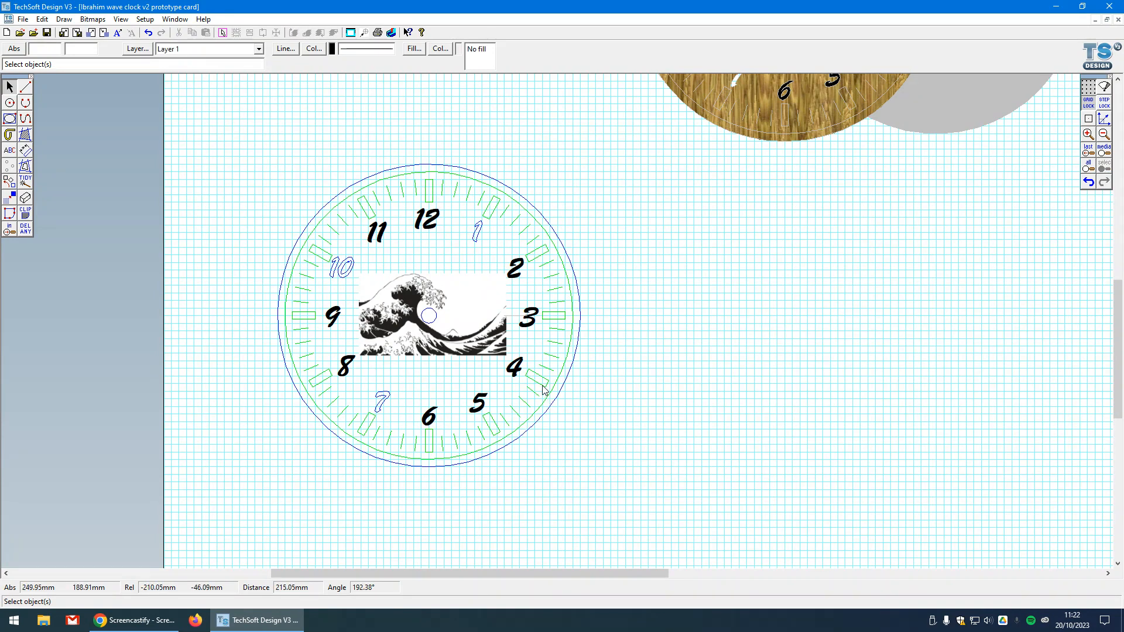
{"action": "left_click", "coordinate": [440, 324]}
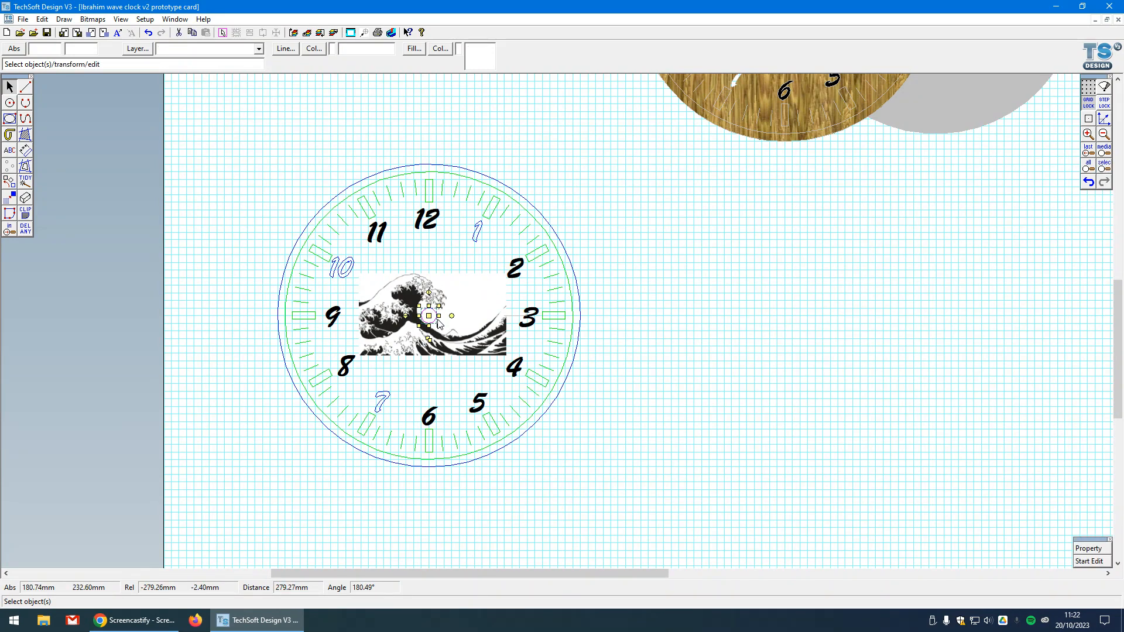
{"action": "left_click", "coordinate": [619, 363]}
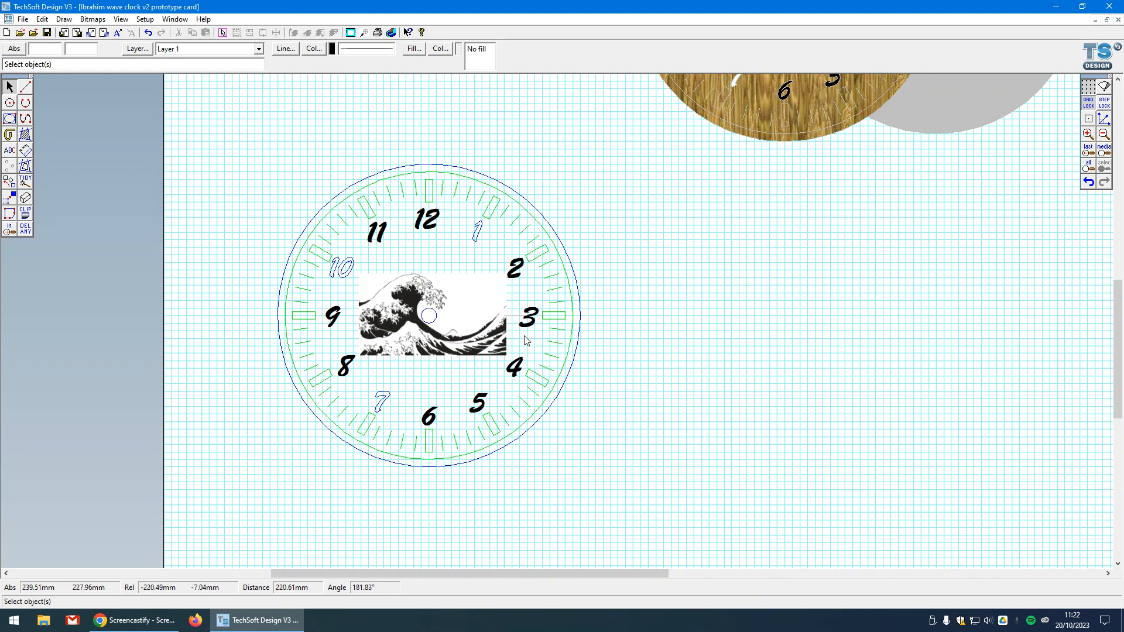
{"action": "scroll", "coordinate": [417, 320], "scroll_direction": "up", "scroll_amount": 2}
{"action": "scroll", "coordinate": [417, 320], "scroll_direction": "up", "scroll_amount": 1}
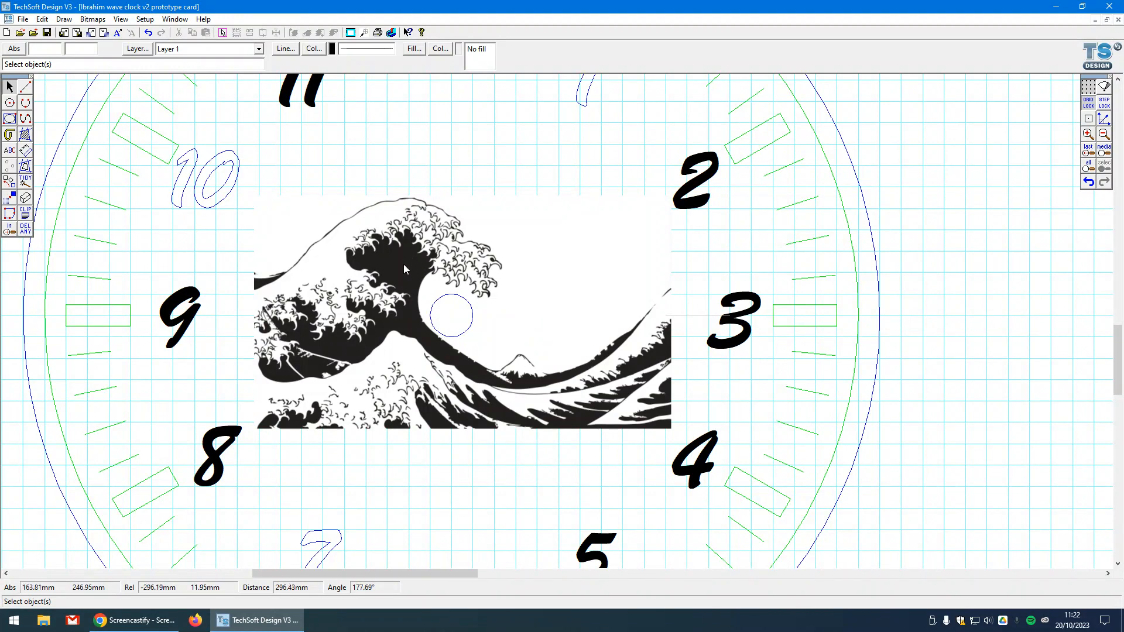
{"action": "scroll", "coordinate": [364, 404], "scroll_direction": "down", "scroll_amount": 4}
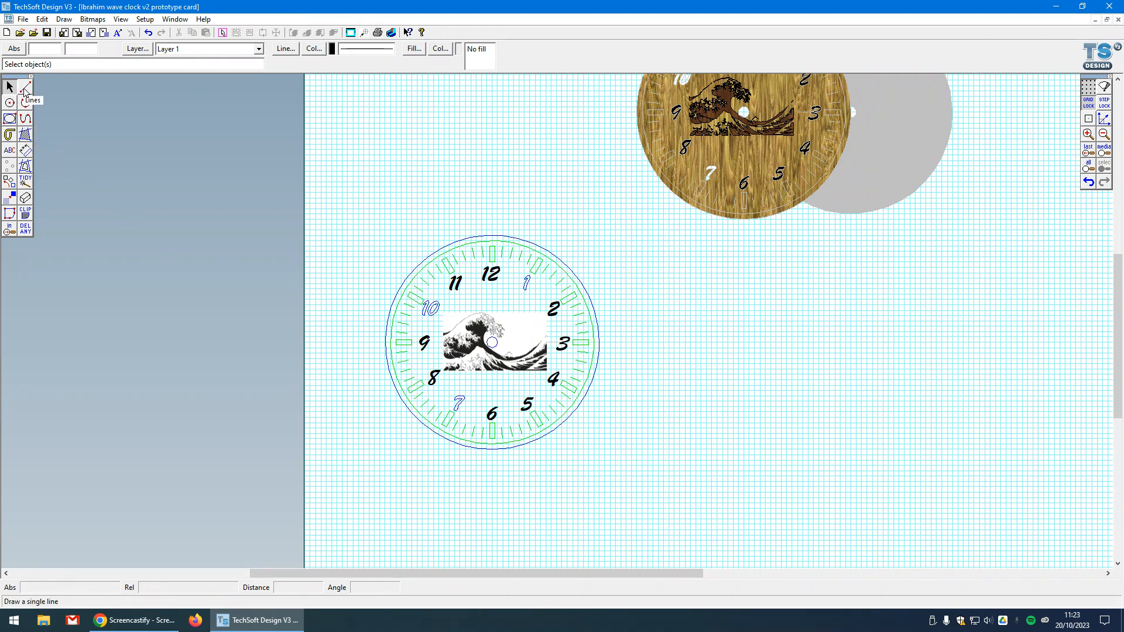
- Open the boundary fill settings and set the fill type to Texture
{"action": "double_click", "coordinate": [26, 135]}
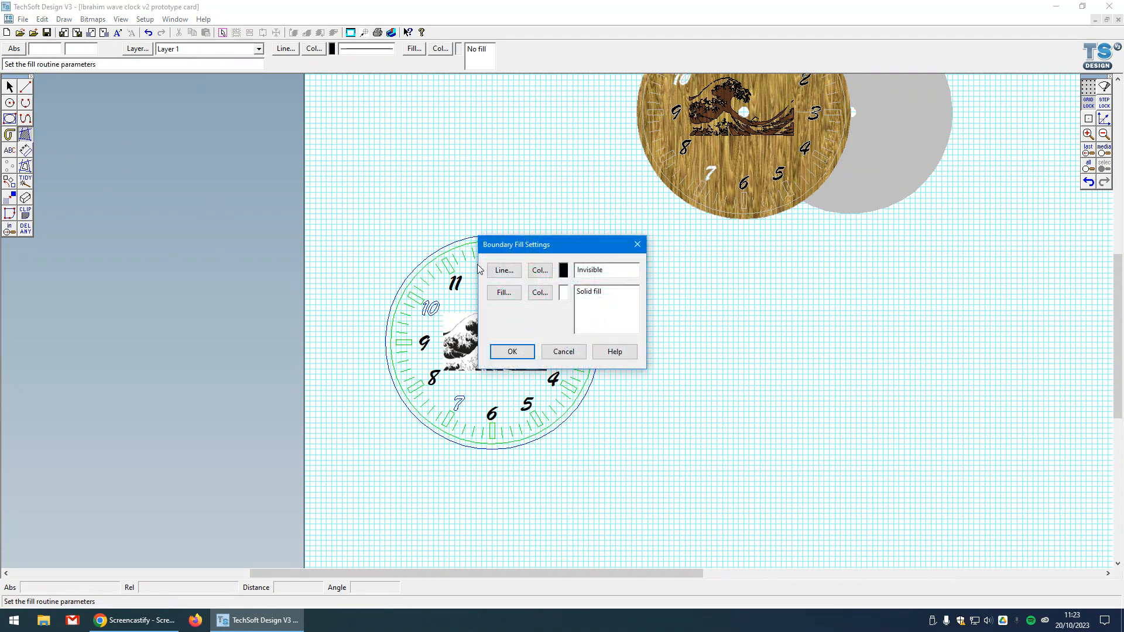
{"action": "left_click", "coordinate": [504, 292]}
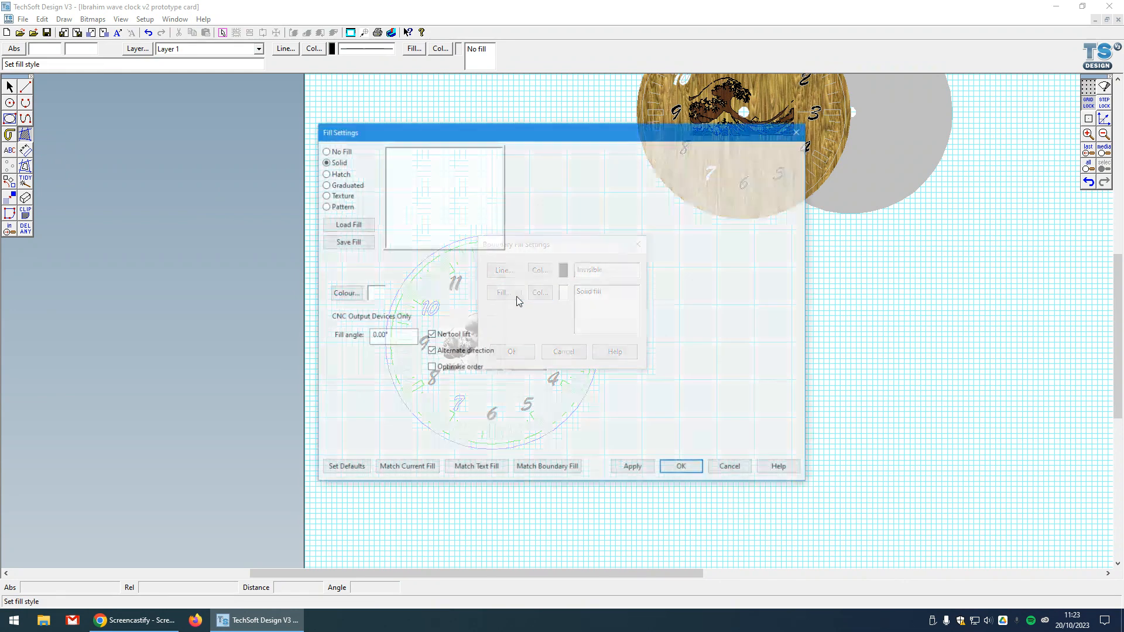
{"action": "left_click", "coordinate": [345, 196]}
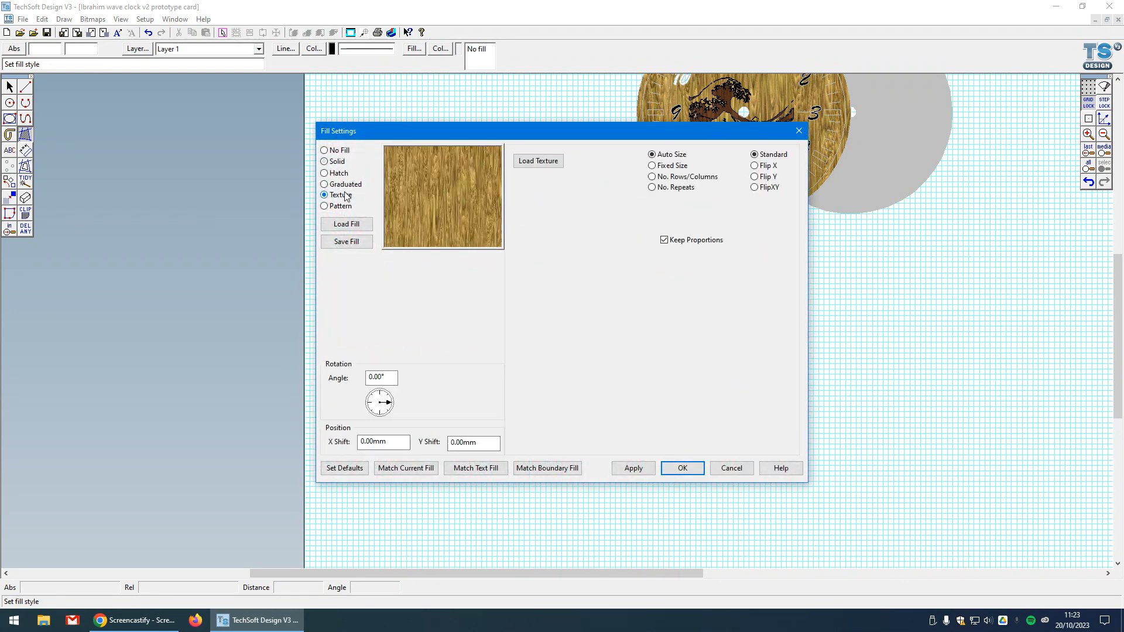
- Start loading a texture for the fill and browse to the Wood Uncut folder inside Textures
{"action": "left_click", "coordinate": [537, 167]}
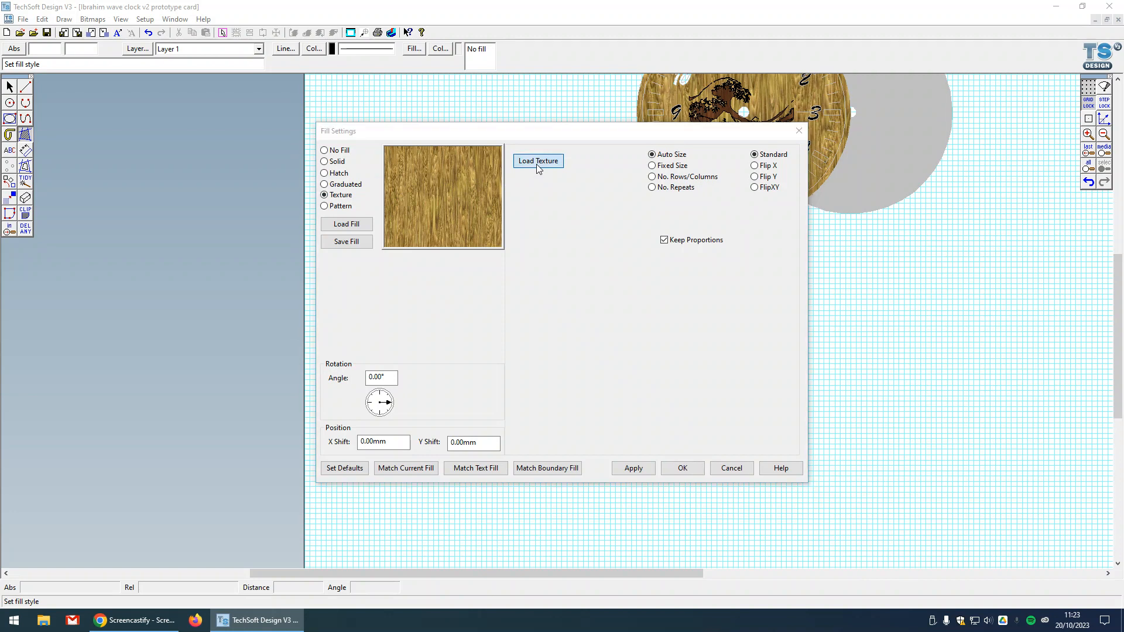
{"action": "left_click", "coordinate": [433, 208]}
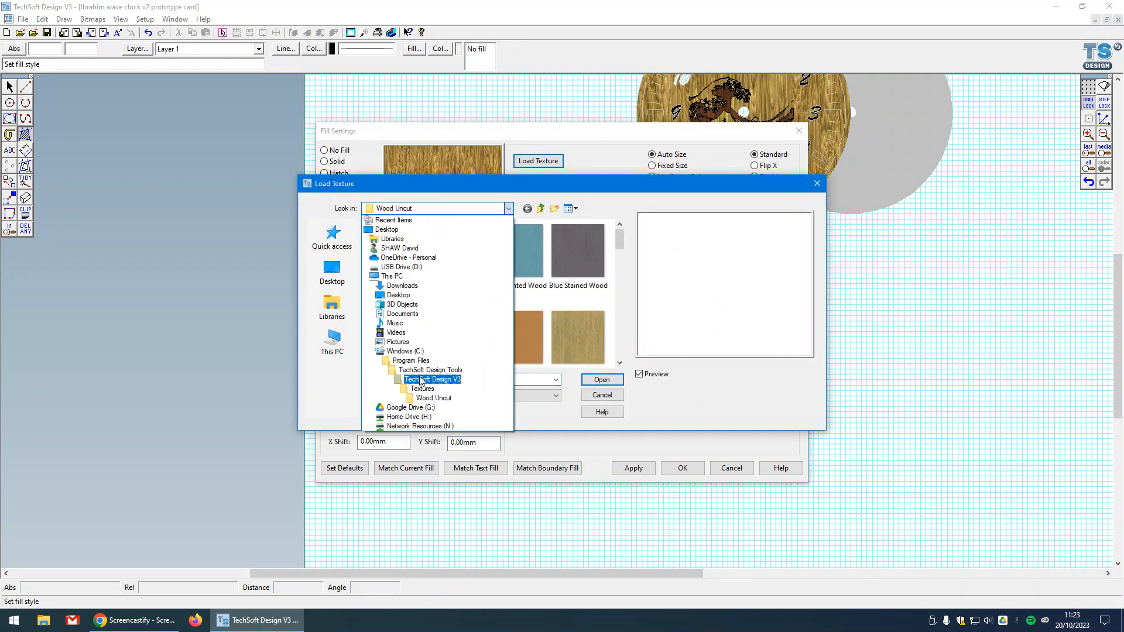
{"action": "left_click", "coordinate": [432, 390]}
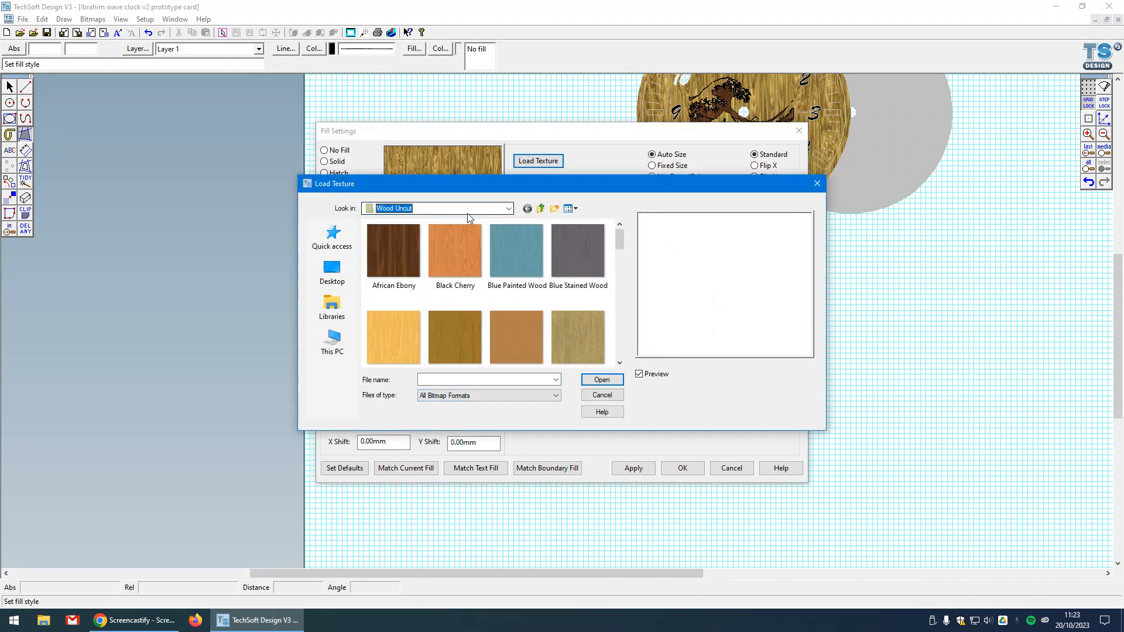
{"action": "left_click", "coordinate": [406, 209]}
{"action": "left_click", "coordinate": [422, 389]}
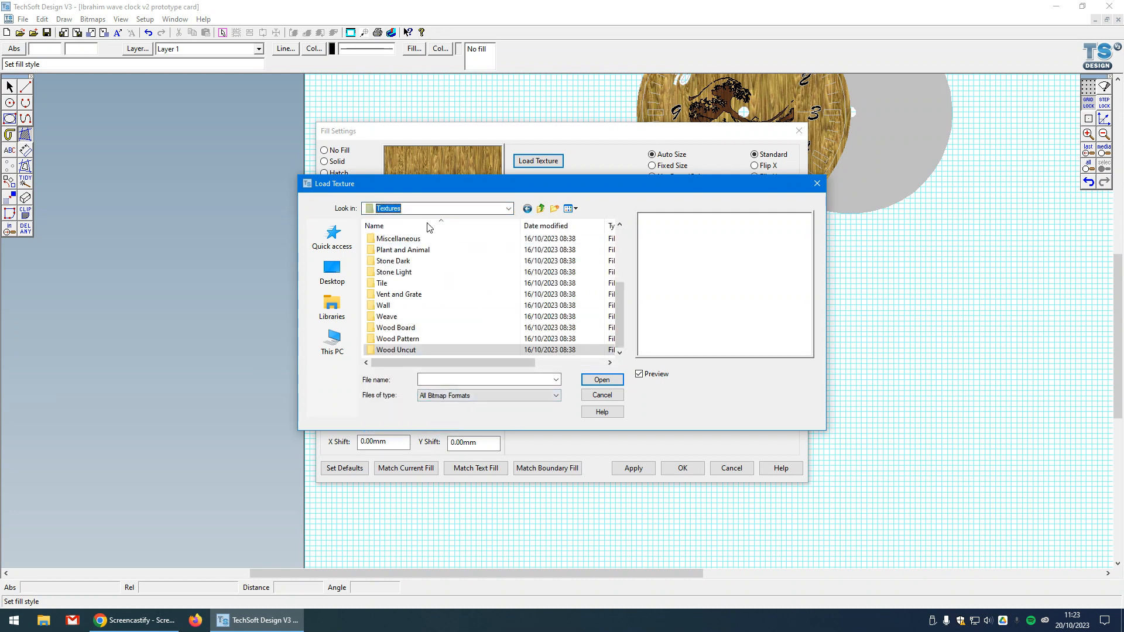
{"action": "double_click", "coordinate": [407, 350]}
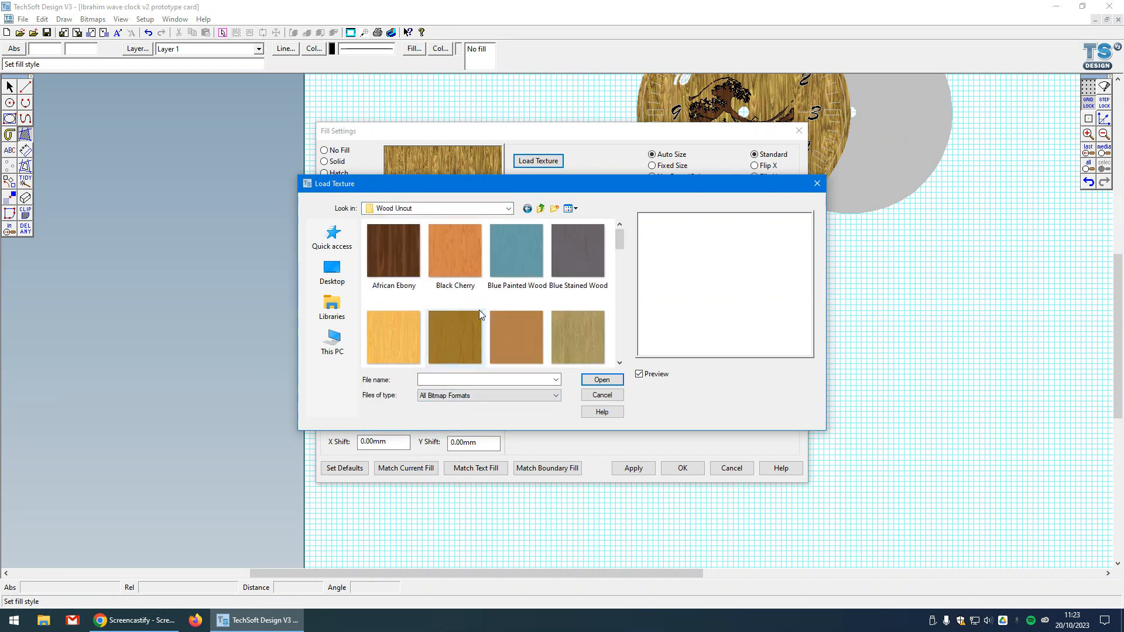
- Load the Gritty Wood texture from the Wood Uncut folder and accept it as the boundary fill
{"action": "scroll", "coordinate": [479, 311], "scroll_direction": "down", "scroll_amount": 4}
{"action": "scroll", "coordinate": [480, 311], "scroll_direction": "down", "scroll_amount": 3}
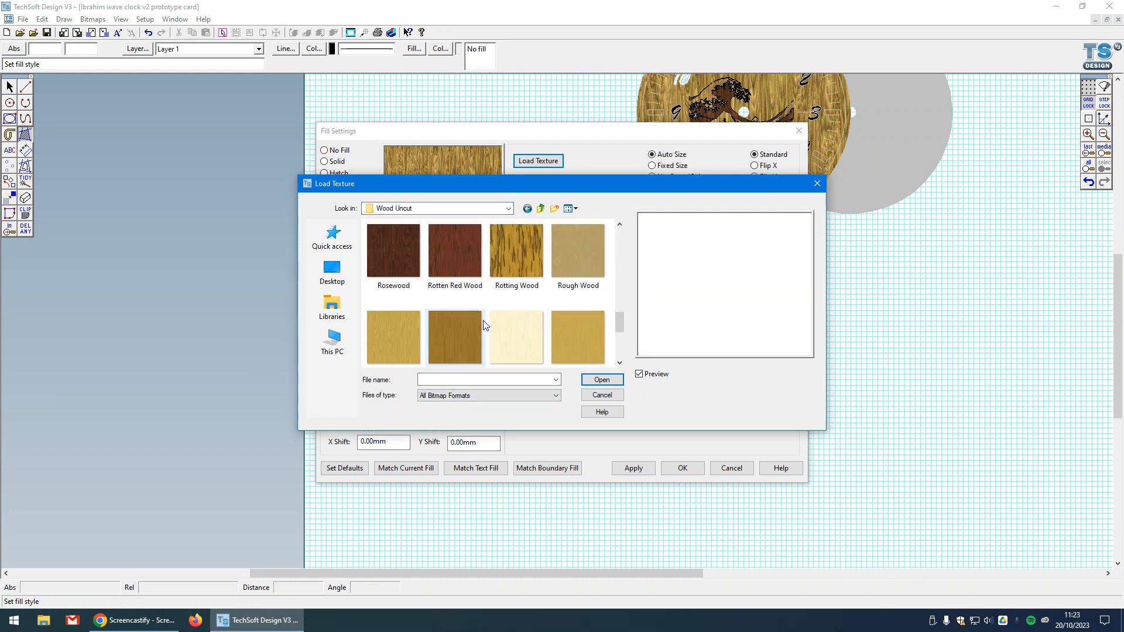
{"action": "scroll", "coordinate": [489, 332], "scroll_direction": "up", "scroll_amount": 3}
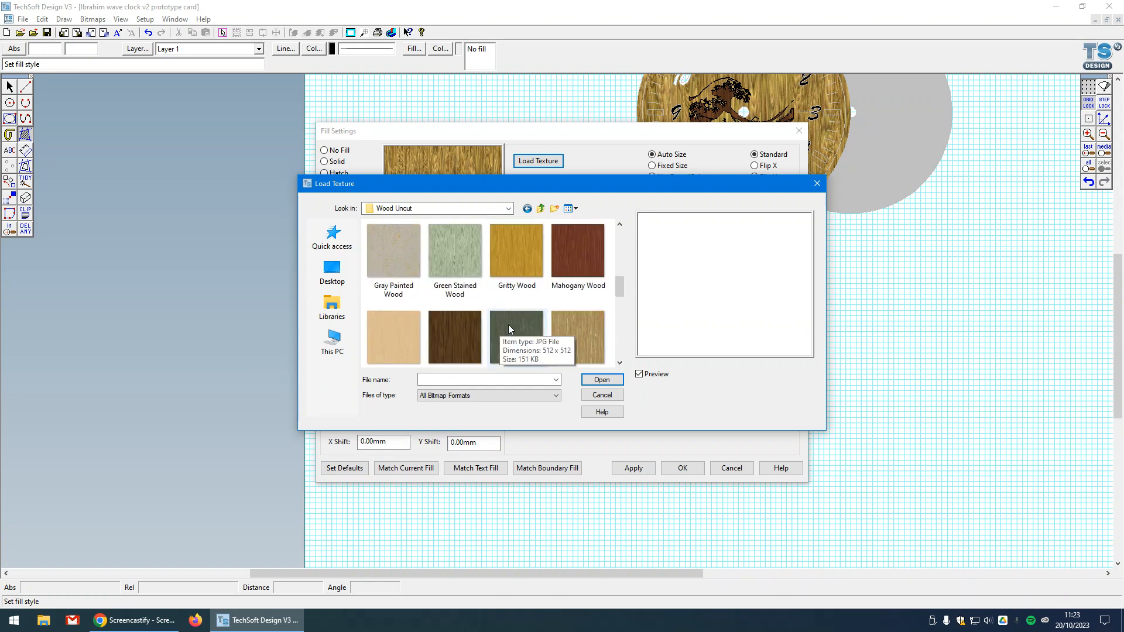
{"action": "left_click", "coordinate": [536, 261]}
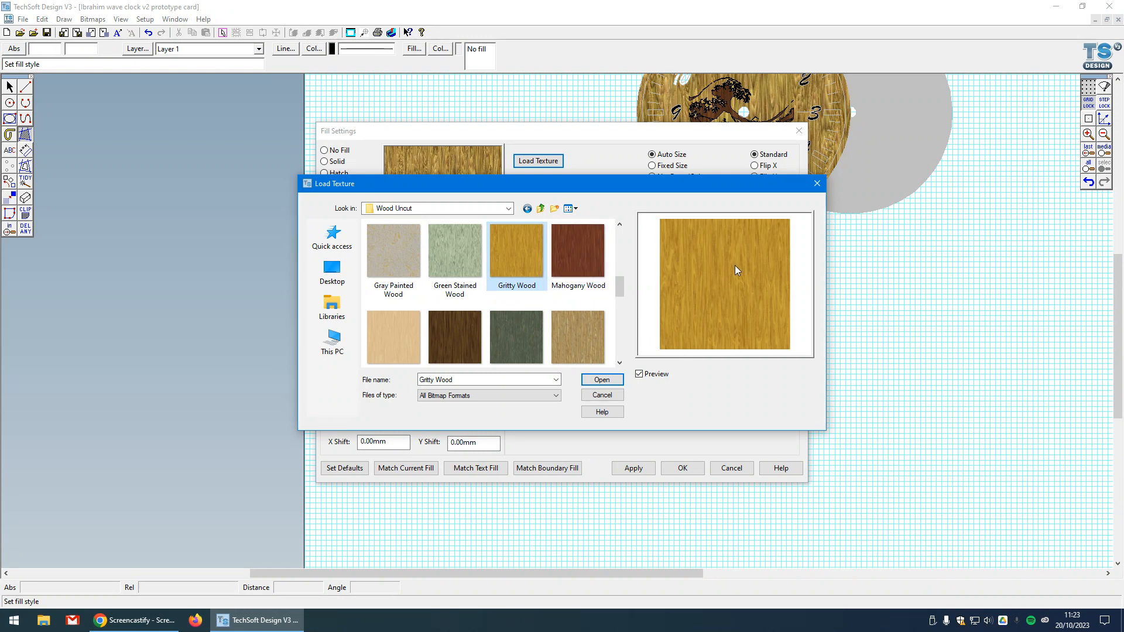
{"action": "left_click", "coordinate": [602, 381]}
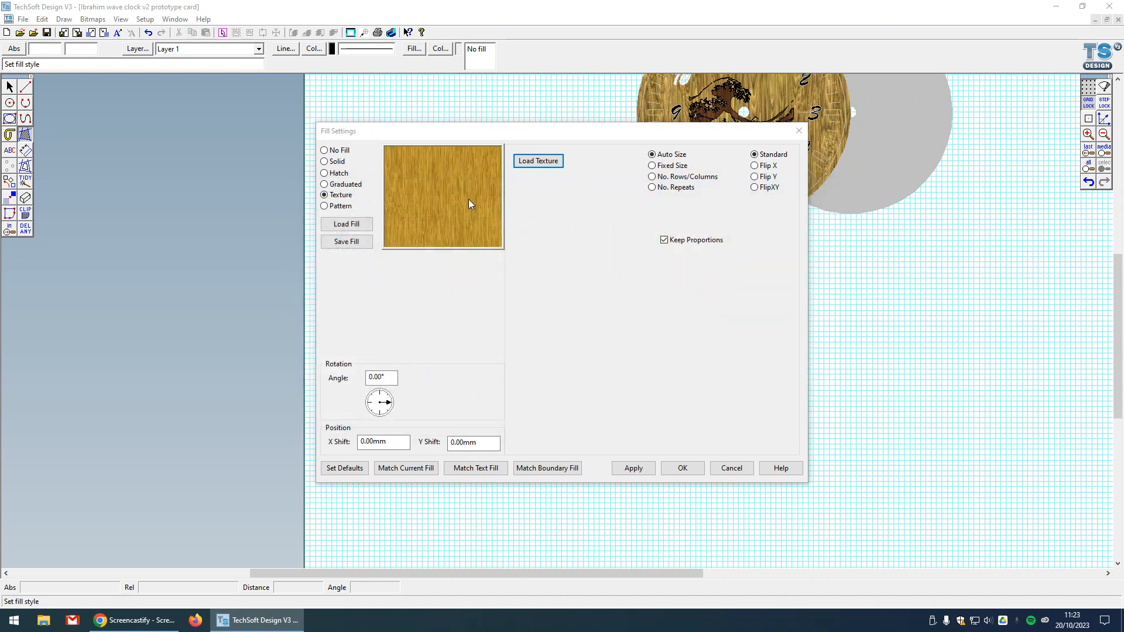
{"action": "left_click", "coordinate": [692, 471]}
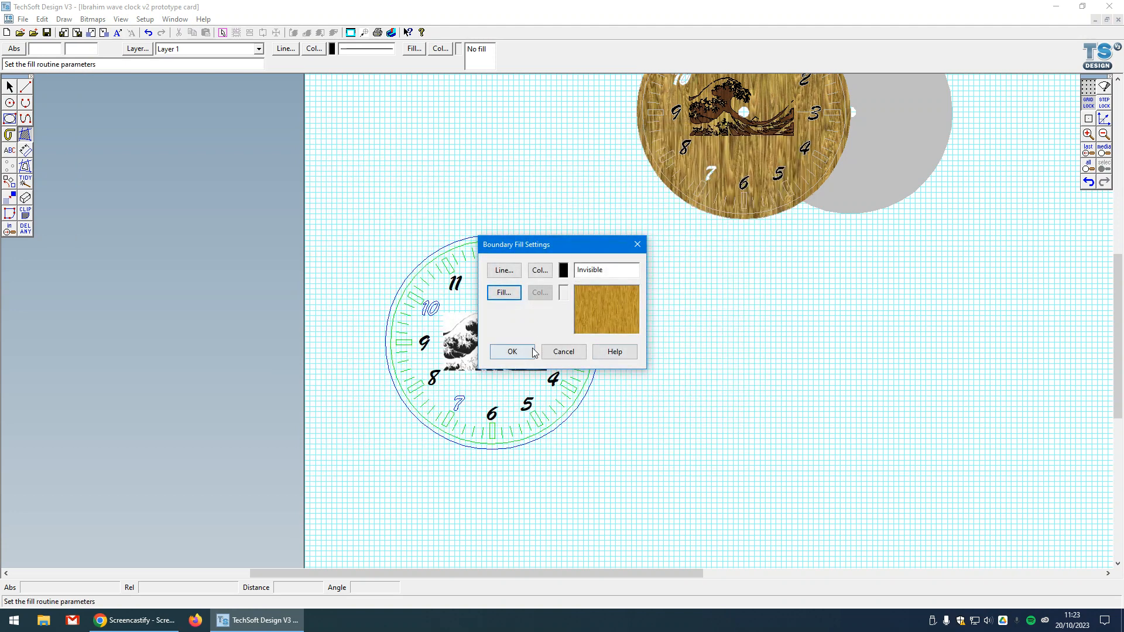
{"action": "left_click", "coordinate": [512, 351]}
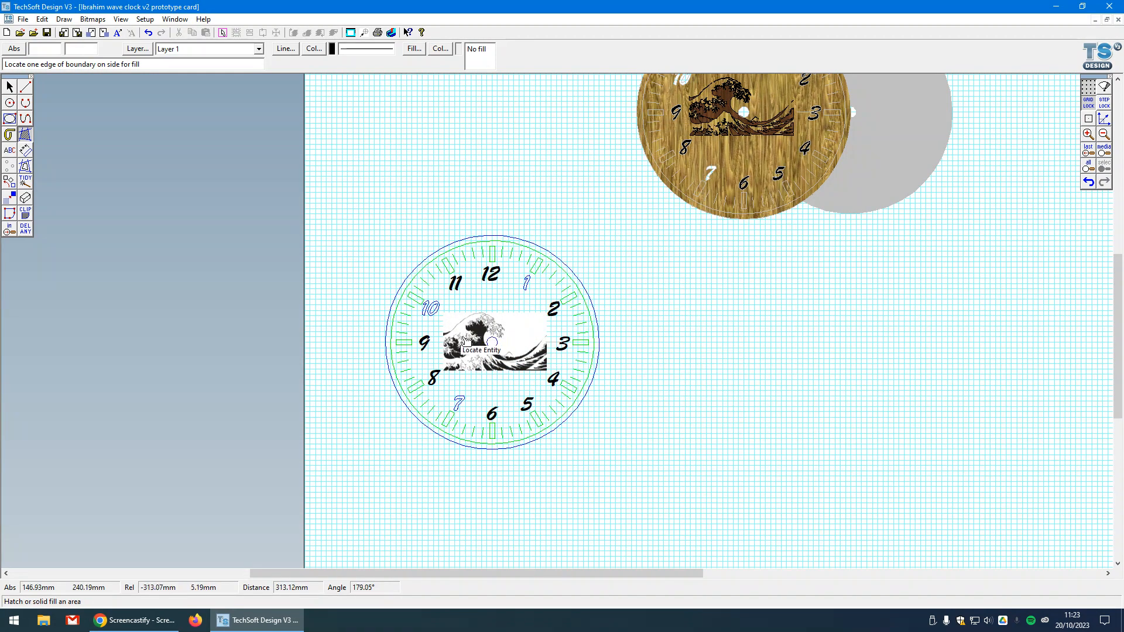
- Fill the outer circle of the line-drawn clock with the wood texture, without any islands
{"action": "scroll", "coordinate": [463, 338], "scroll_direction": "up", "scroll_amount": 1}
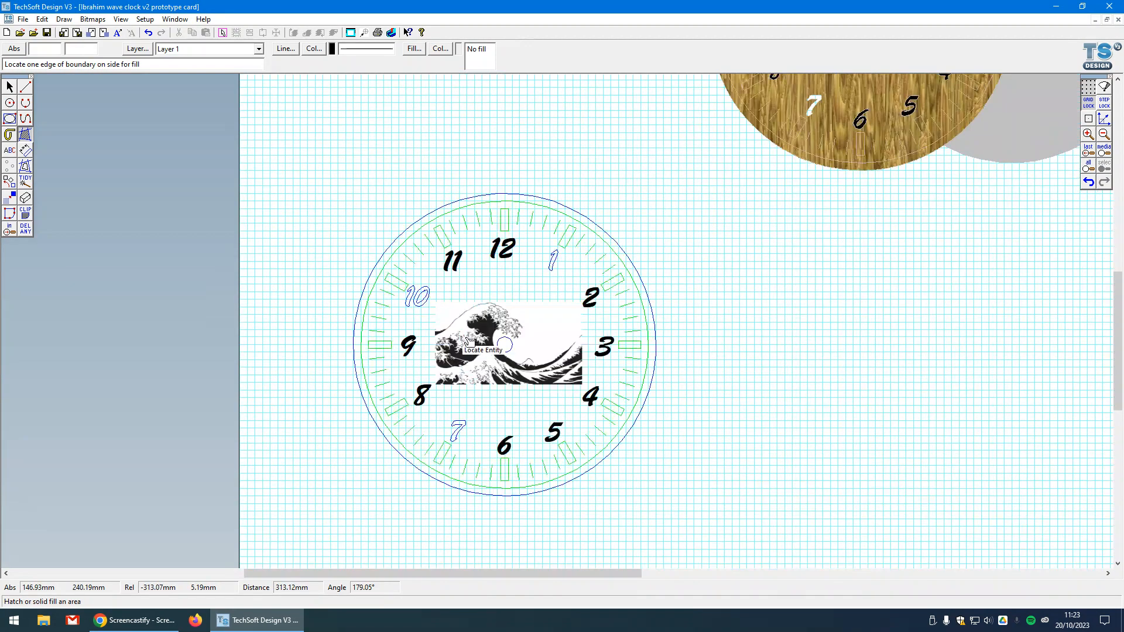
{"action": "left_click", "coordinate": [655, 378]}
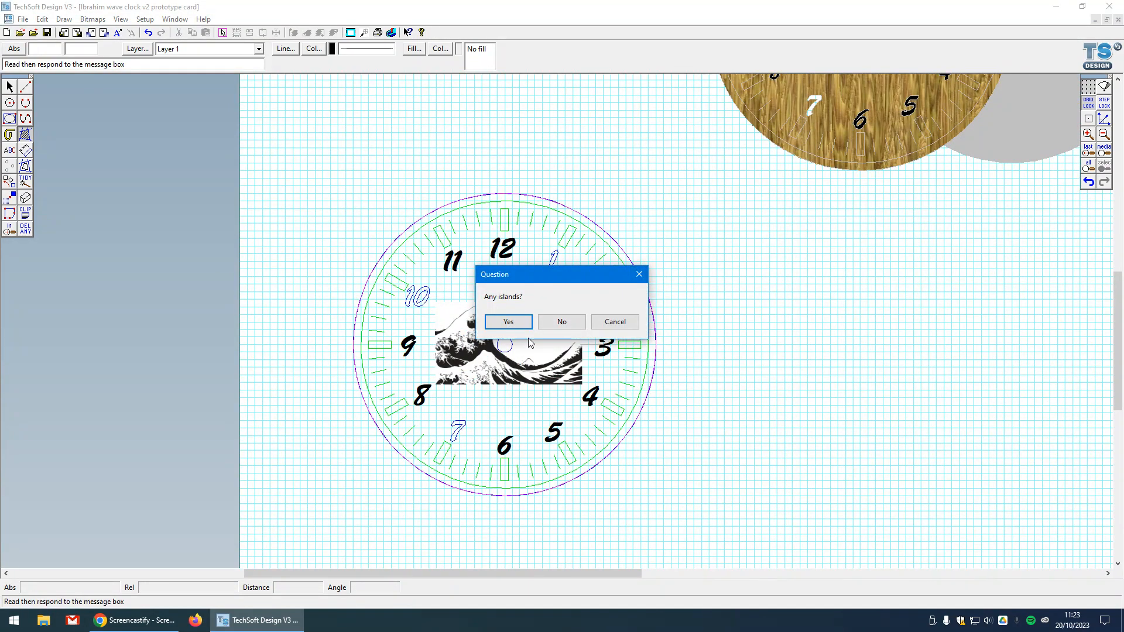
{"action": "left_click", "coordinate": [562, 322]}
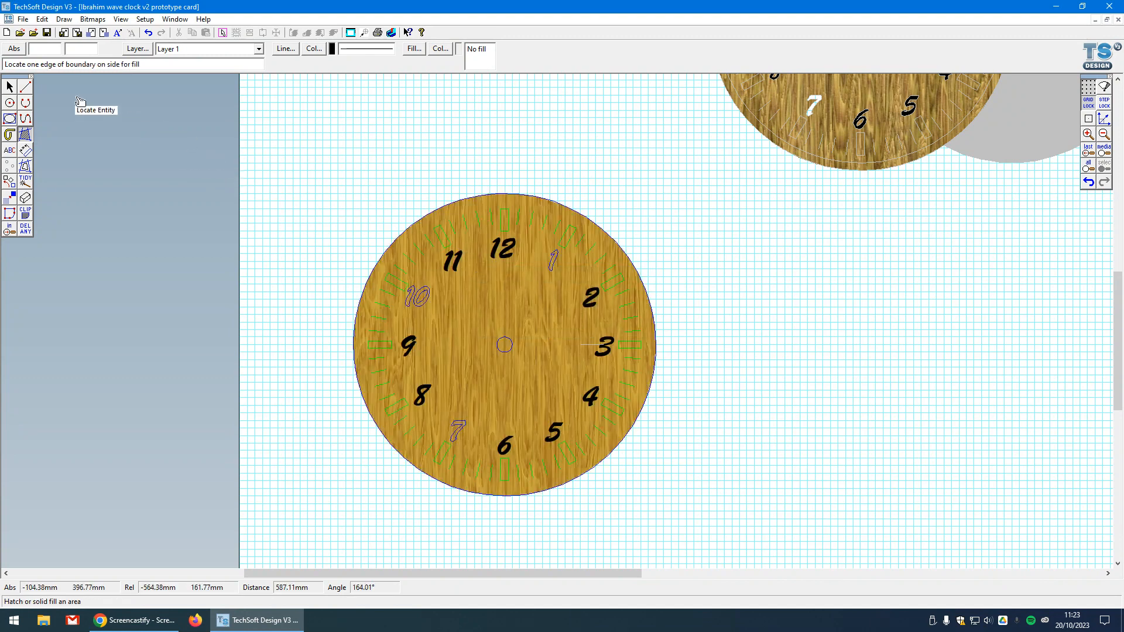
- Undo the wood fill that was made without islands on the line-drawn clock
{"action": "left_click", "coordinate": [25, 86]}
{"action": "scroll", "coordinate": [529, 373], "scroll_direction": "up", "scroll_amount": 3}
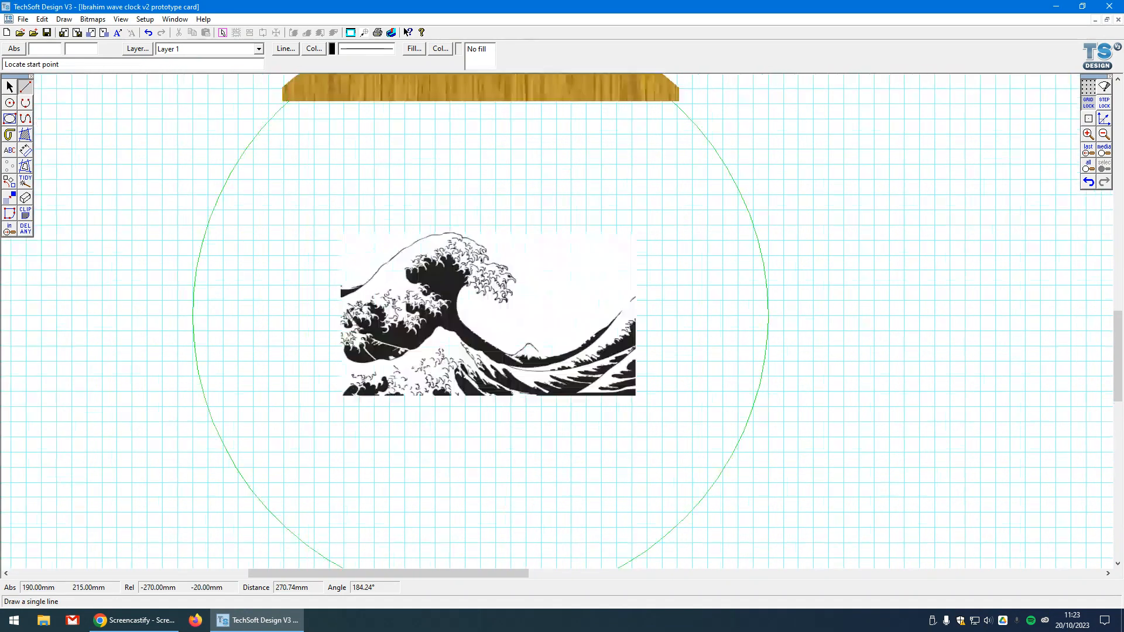
{"action": "scroll", "coordinate": [527, 375], "scroll_direction": "down", "scroll_amount": 2}
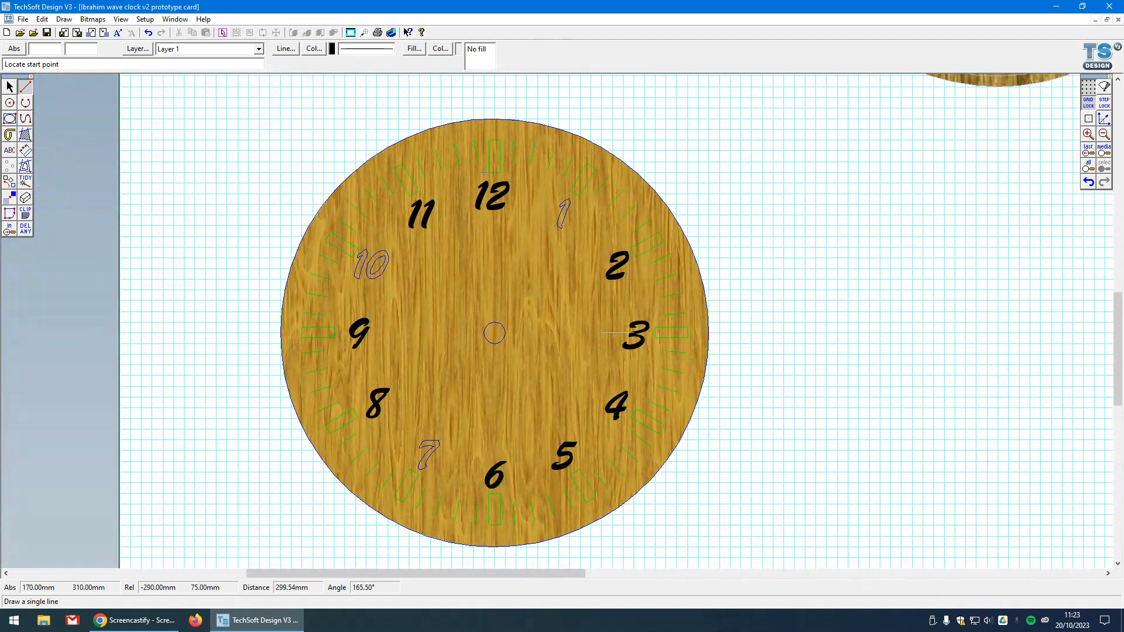
{"action": "left_click", "coordinate": [9, 87]}
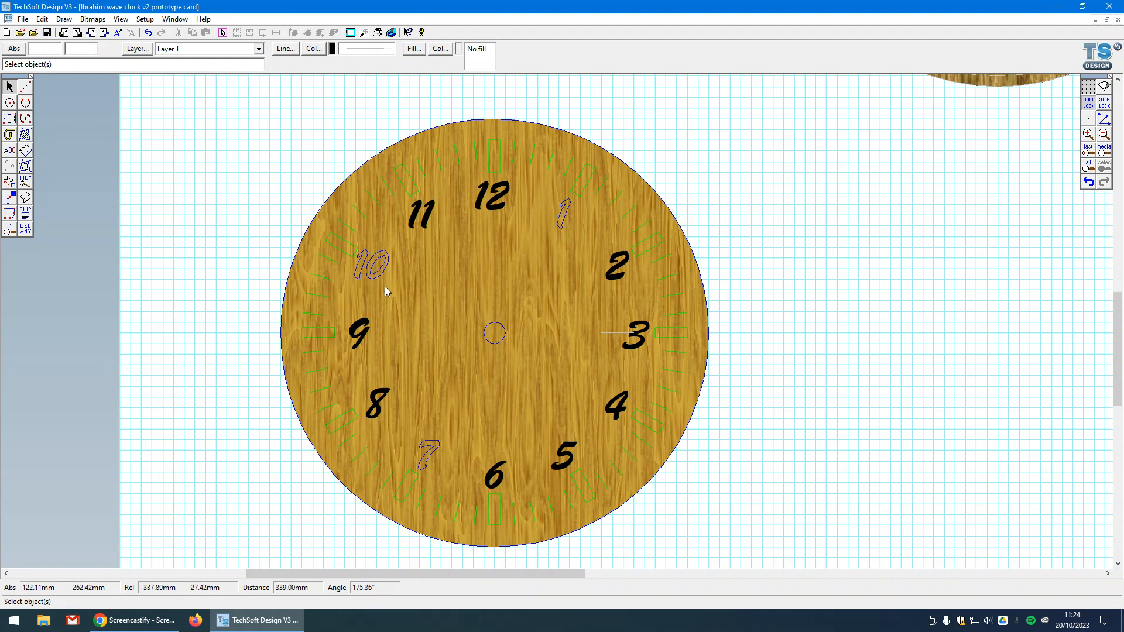
{"action": "left_click", "coordinate": [1089, 182]}
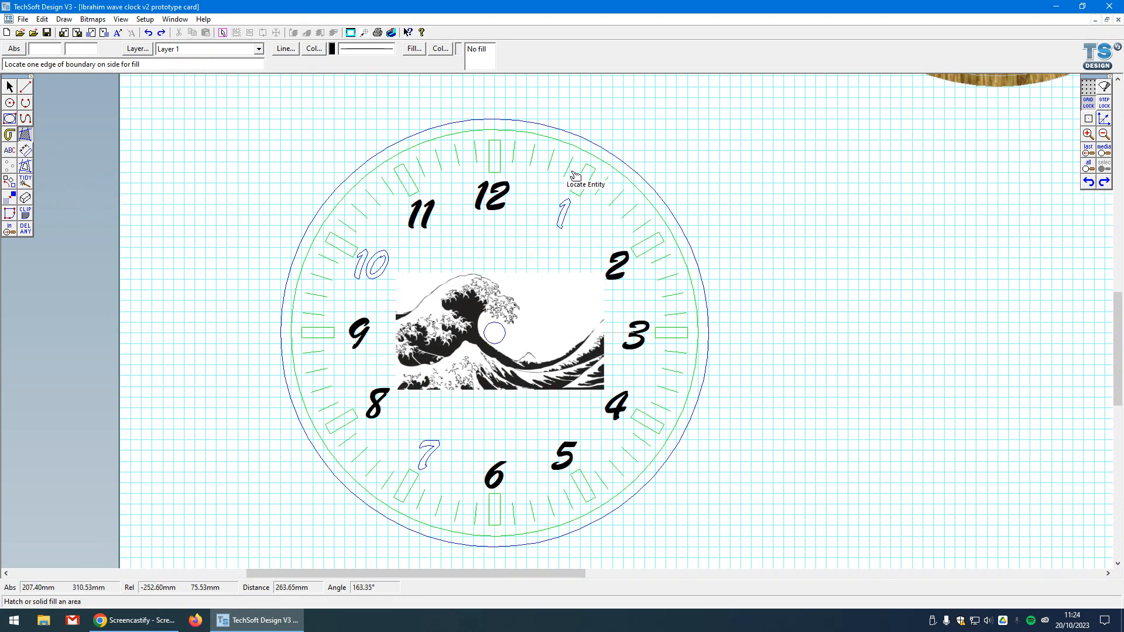
- Fill inside the clock's outer circle again, marking the numeral 1, the centre hole and the numeral 7 as islands
{"action": "left_click", "coordinate": [657, 201]}
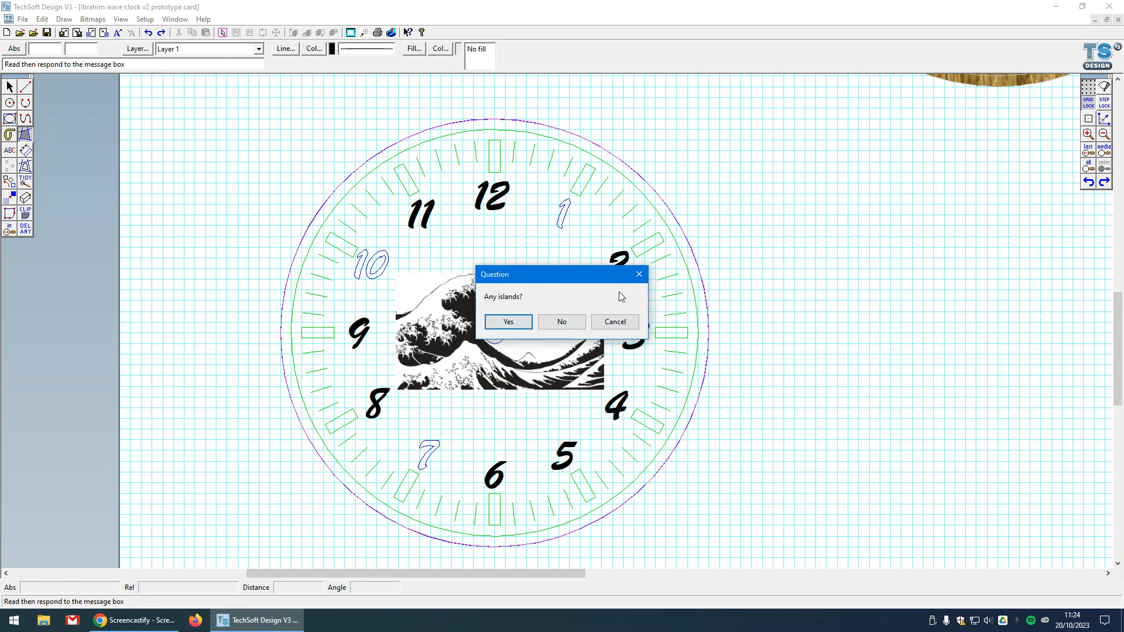
{"action": "left_click", "coordinate": [562, 322]}
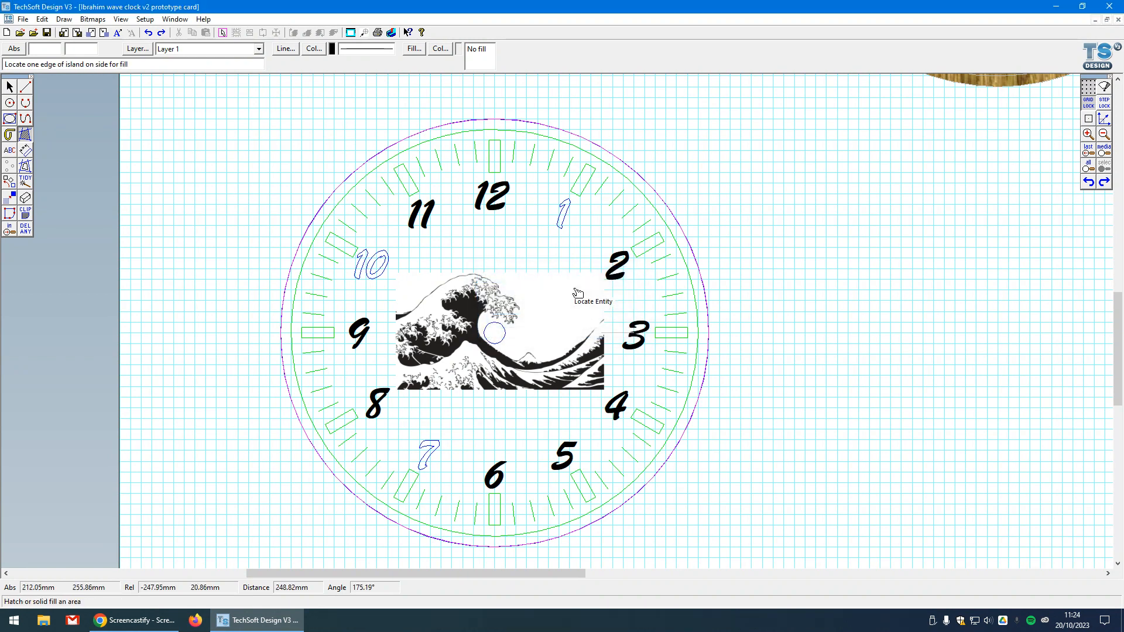
{"action": "left_click", "coordinate": [569, 220]}
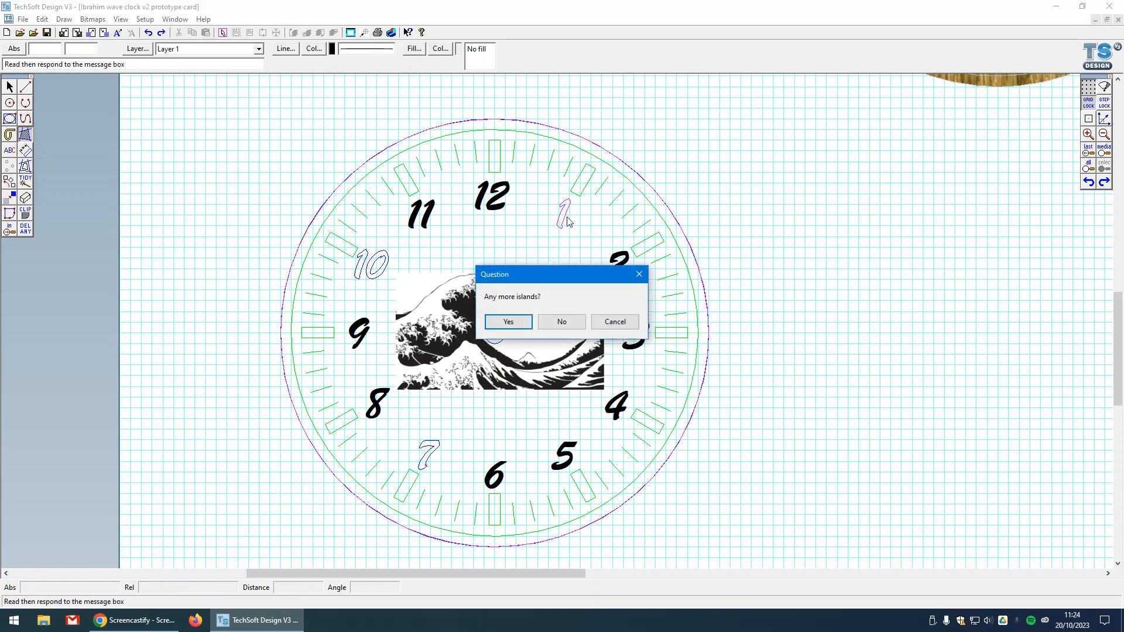
{"action": "left_click", "coordinate": [508, 323]}
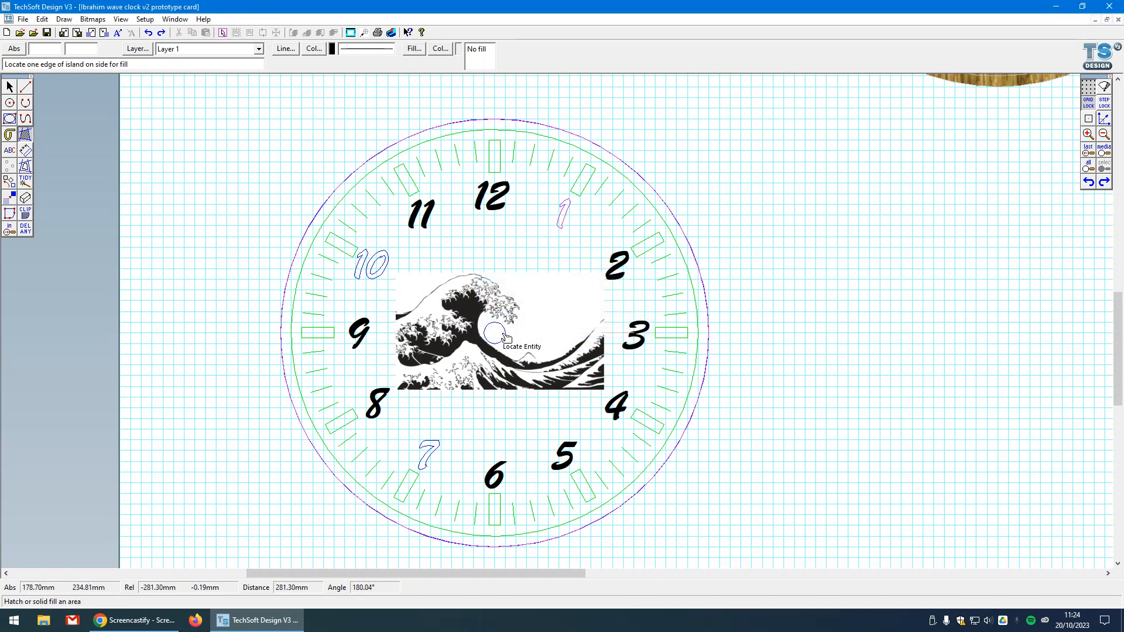
{"action": "left_click", "coordinate": [503, 333]}
{"action": "left_click", "coordinate": [509, 324]}
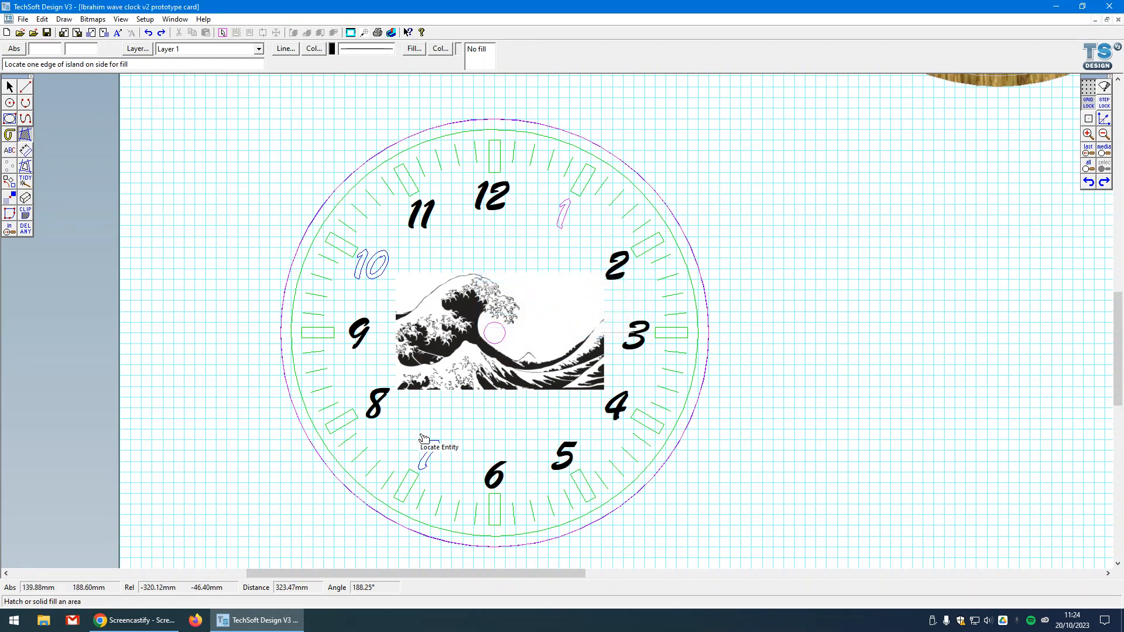
{"action": "left_click", "coordinate": [427, 451]}
{"action": "key", "text": "Return"}
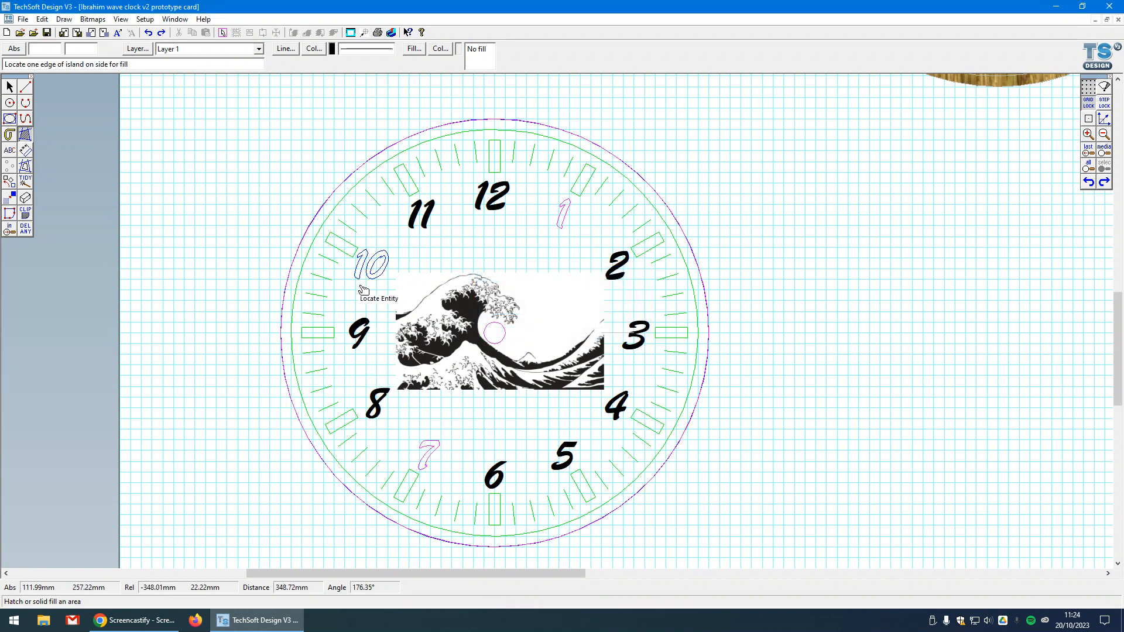
- Add both digits of the numeral 10 and the inner loop of its zero as islands, completing the fill
{"action": "left_click", "coordinate": [363, 286]}
{"action": "key", "text": "Return"}
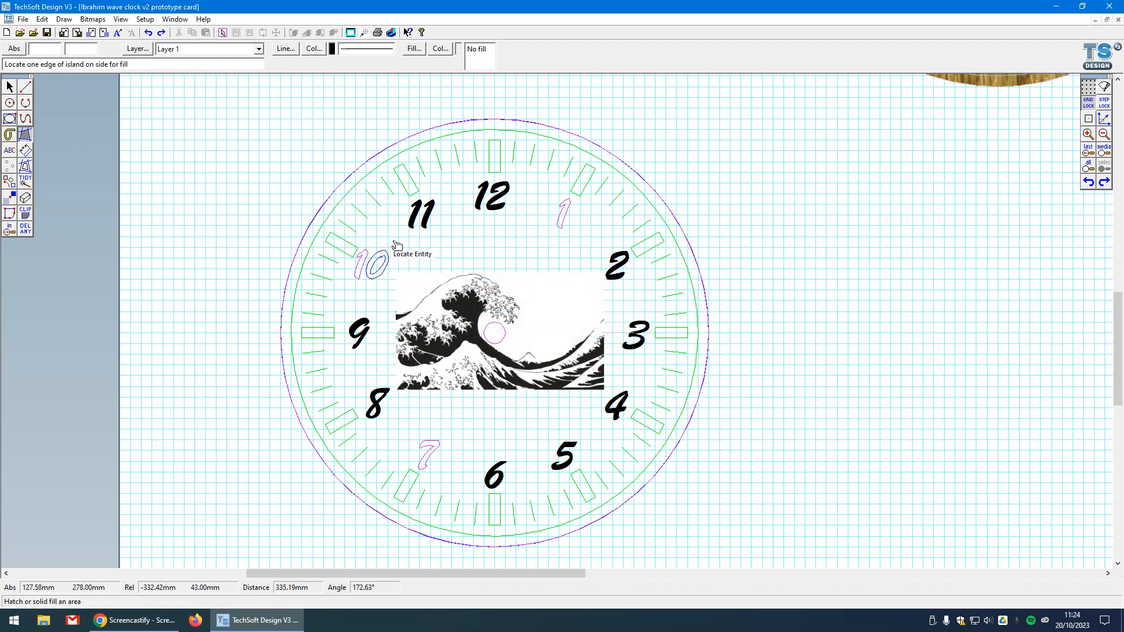
{"action": "scroll", "coordinate": [387, 255], "scroll_direction": "up", "scroll_amount": 1}
{"action": "left_click", "coordinate": [392, 256]}
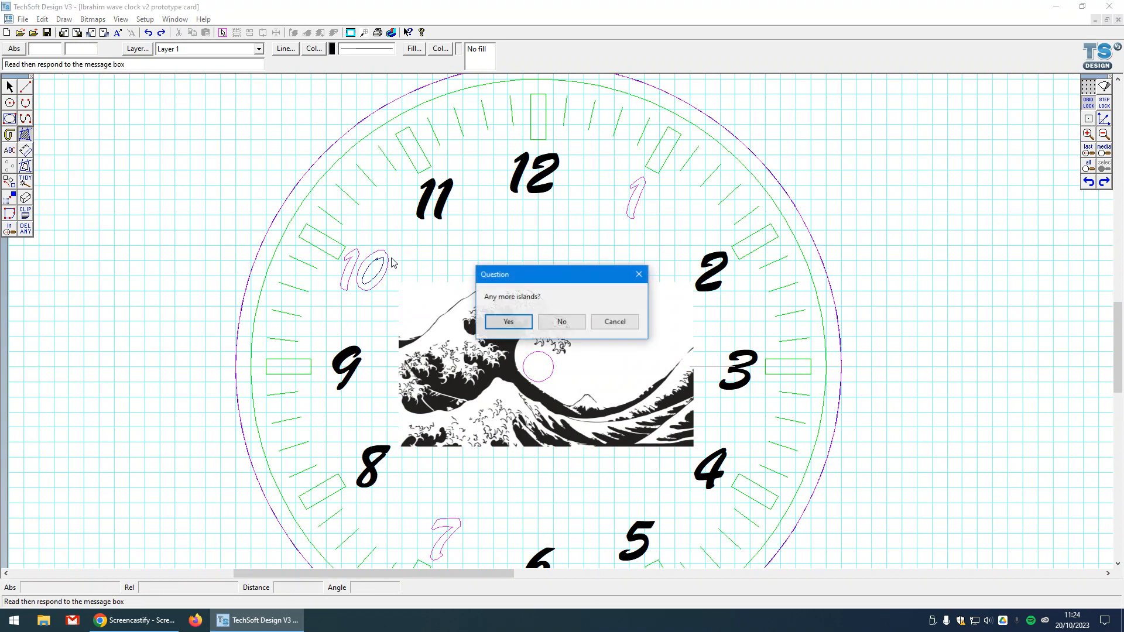
{"action": "key", "text": "Return"}
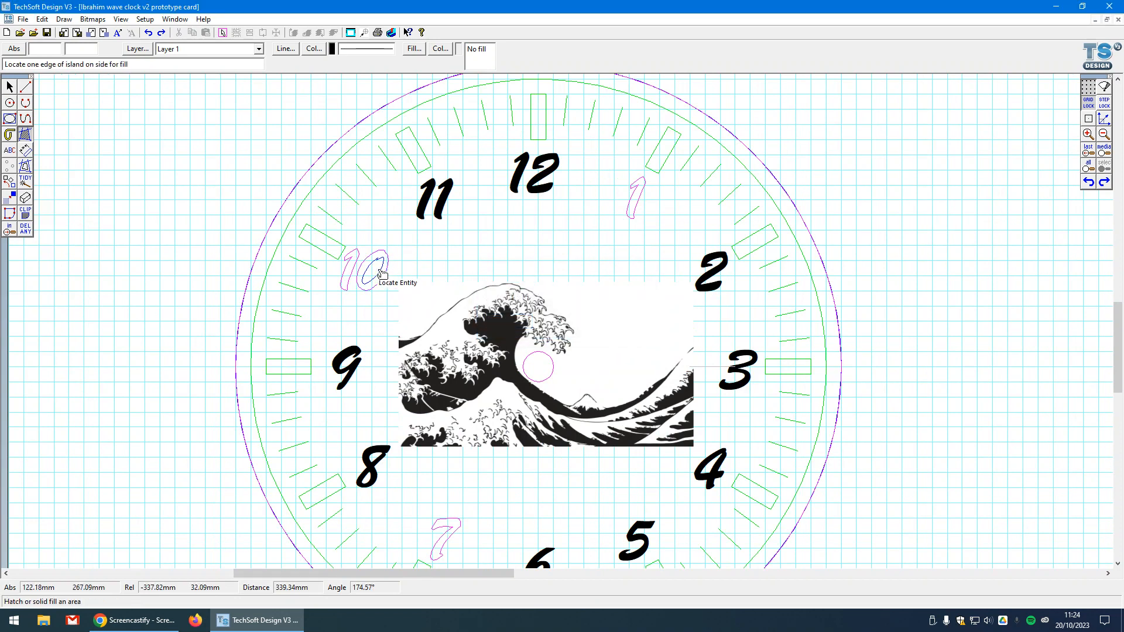
{"action": "left_click", "coordinate": [378, 282]}
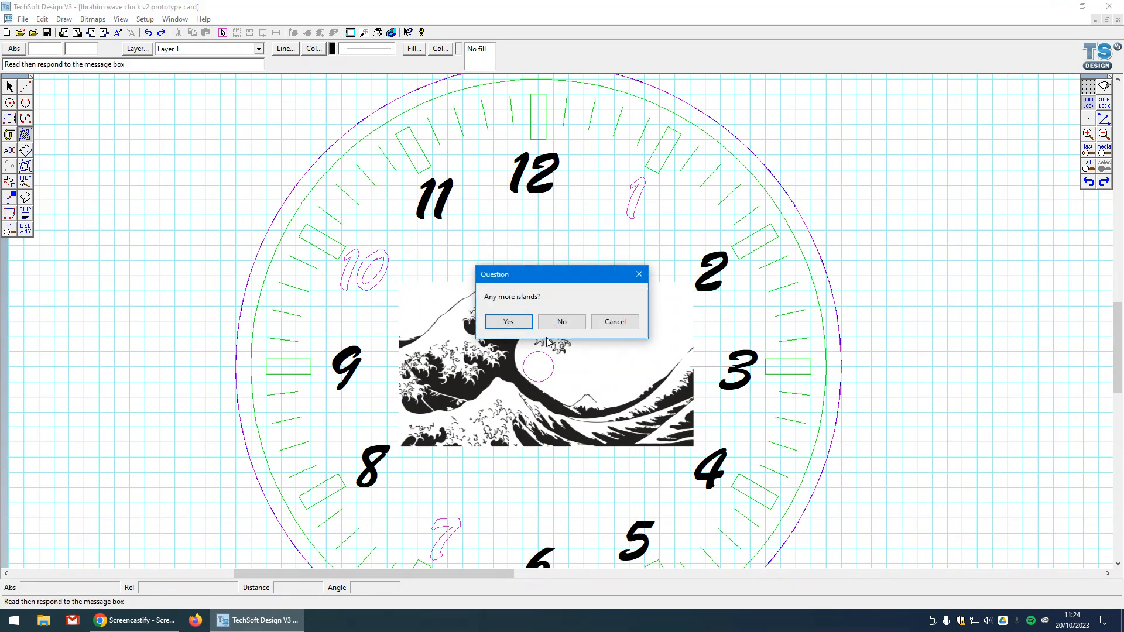
{"action": "left_click", "coordinate": [562, 323]}
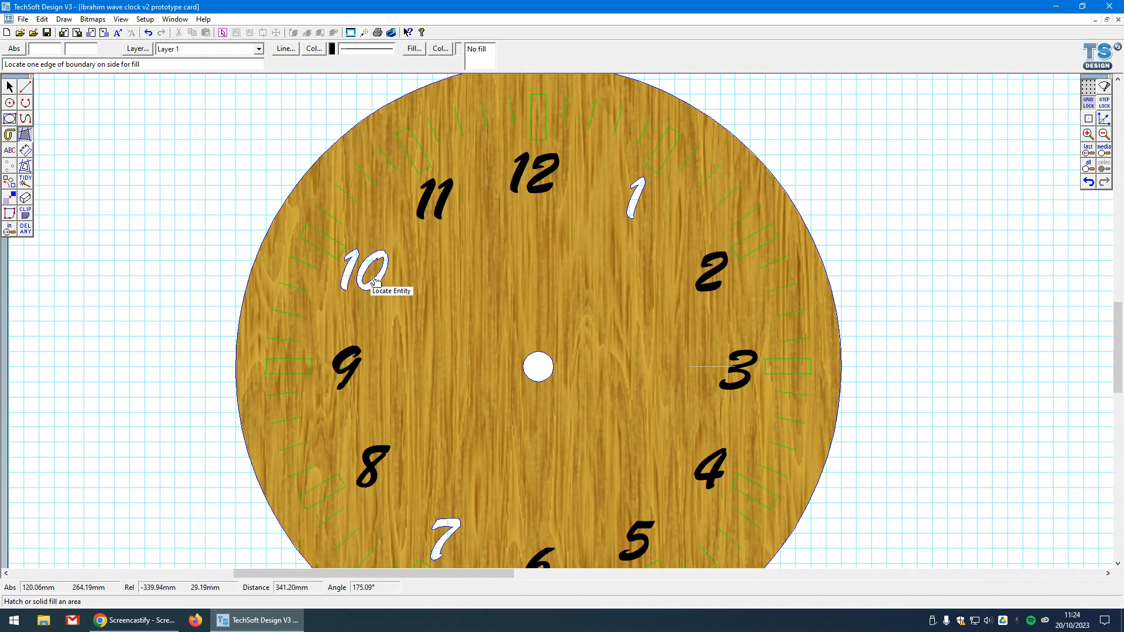
- Check the filled numeral 10 up close, and undo the wood fill made with islands
{"action": "left_click", "coordinate": [10, 88]}
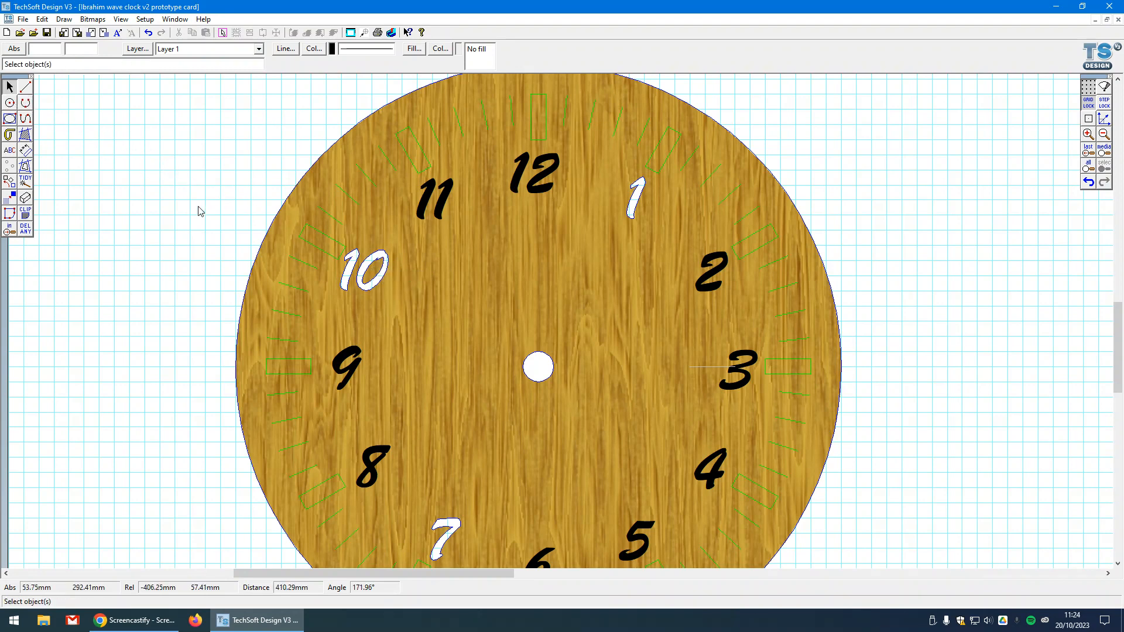
{"action": "scroll", "coordinate": [374, 267], "scroll_direction": "up", "scroll_amount": 1}
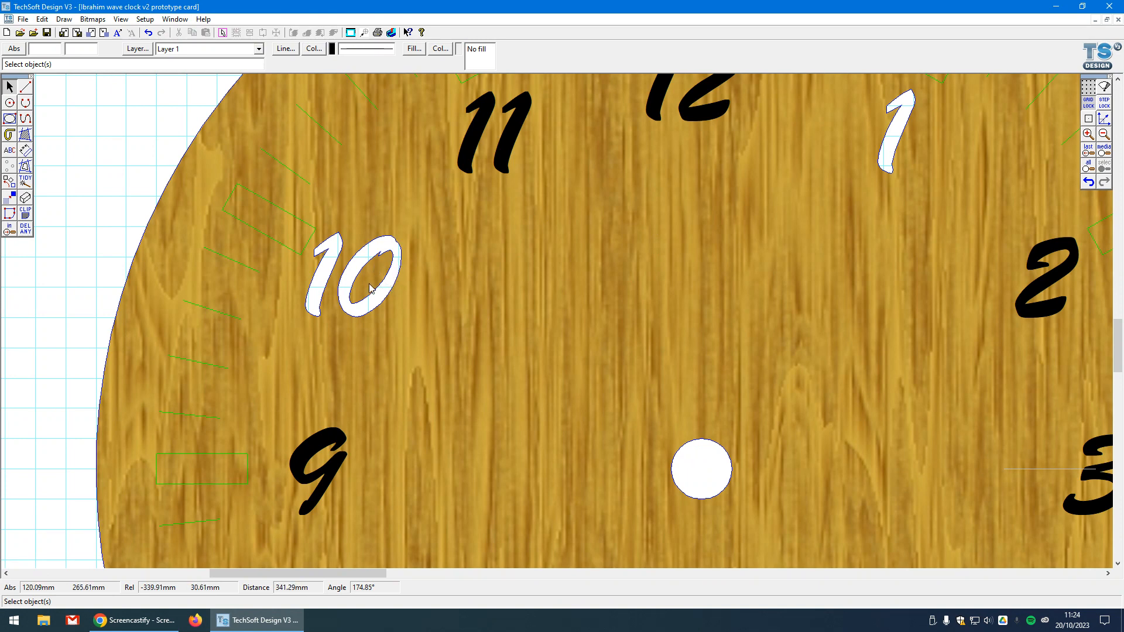
{"action": "left_click", "coordinate": [1089, 183]}
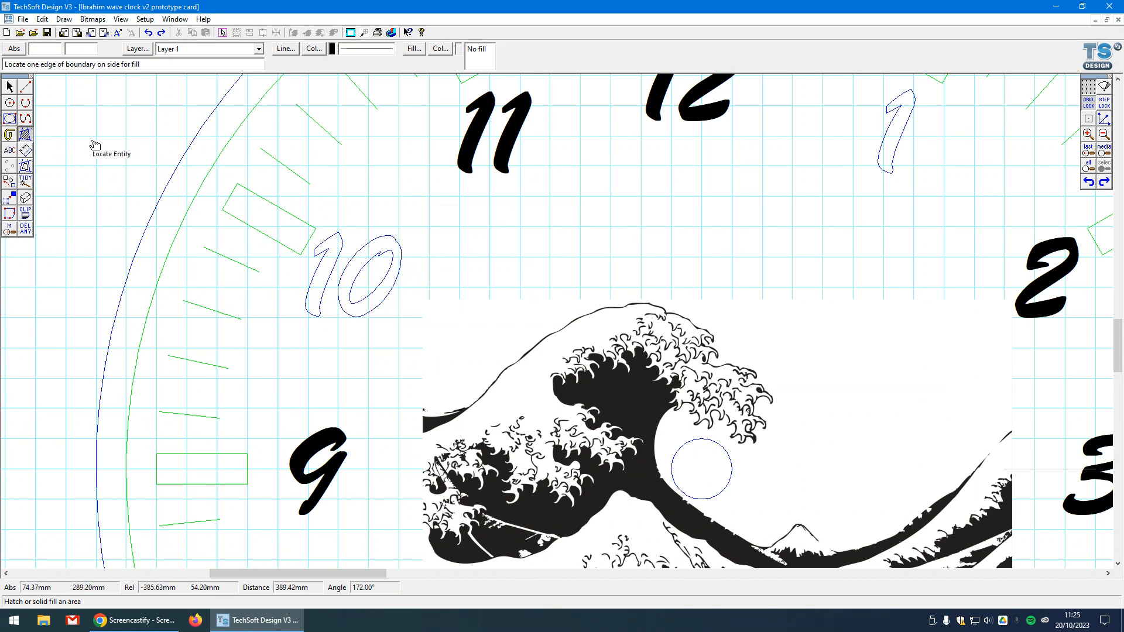
- Start the single Line tool and switch snapping to Step Lock with 1.00 mm step spacing in X and Y
{"action": "left_click", "coordinate": [25, 87]}
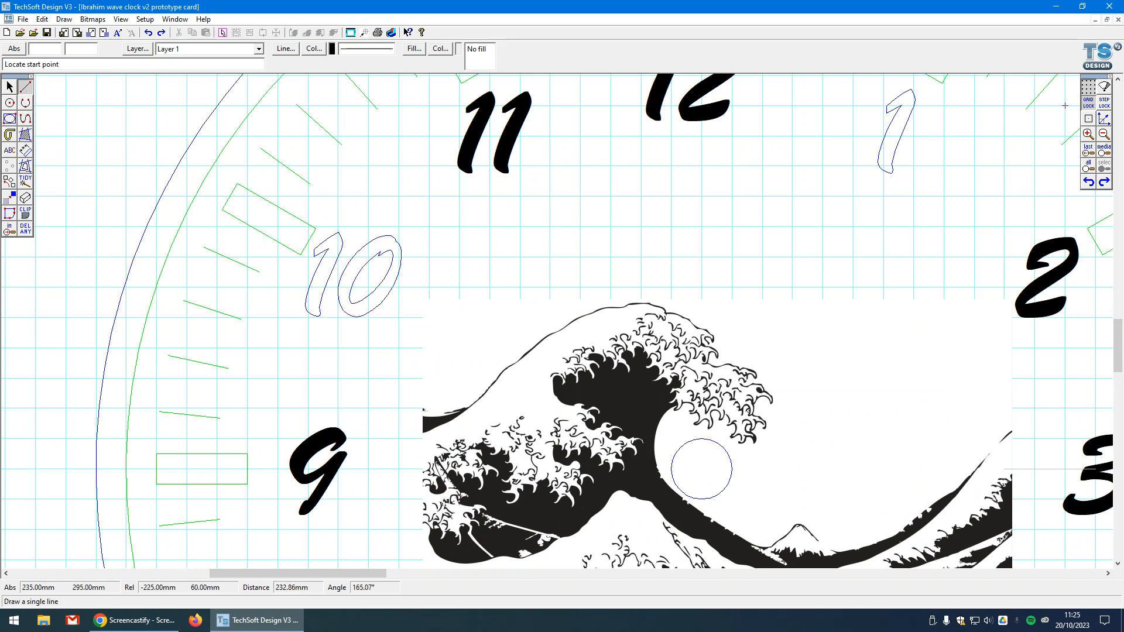
{"action": "left_click", "coordinate": [1102, 107]}
{"action": "right_click", "coordinate": [1103, 107]}
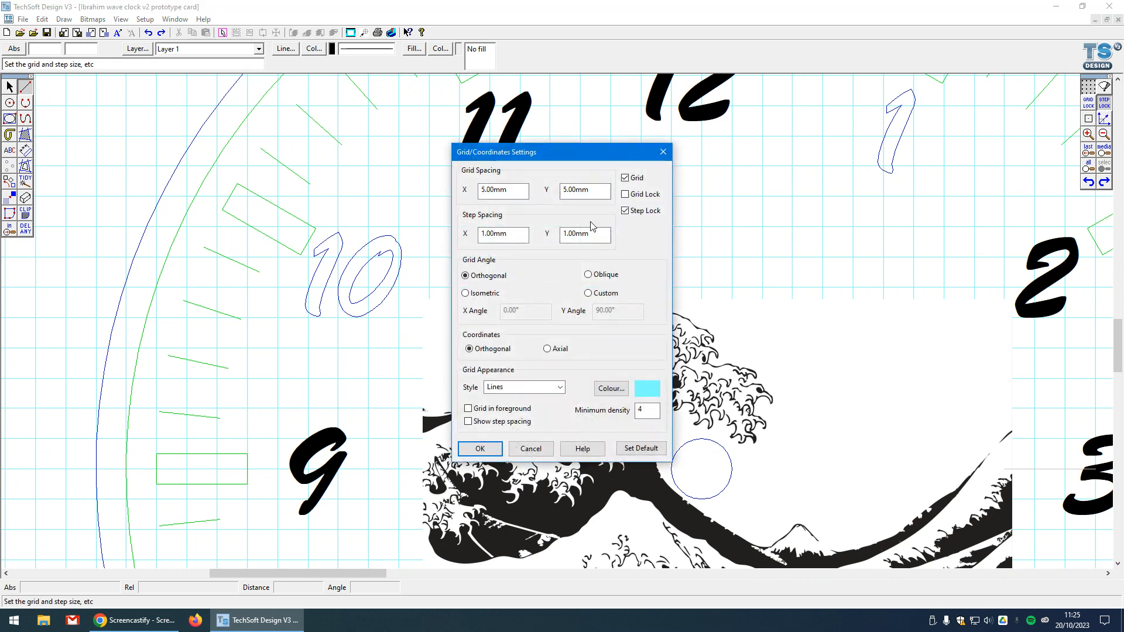
{"action": "left_click", "coordinate": [479, 448]}
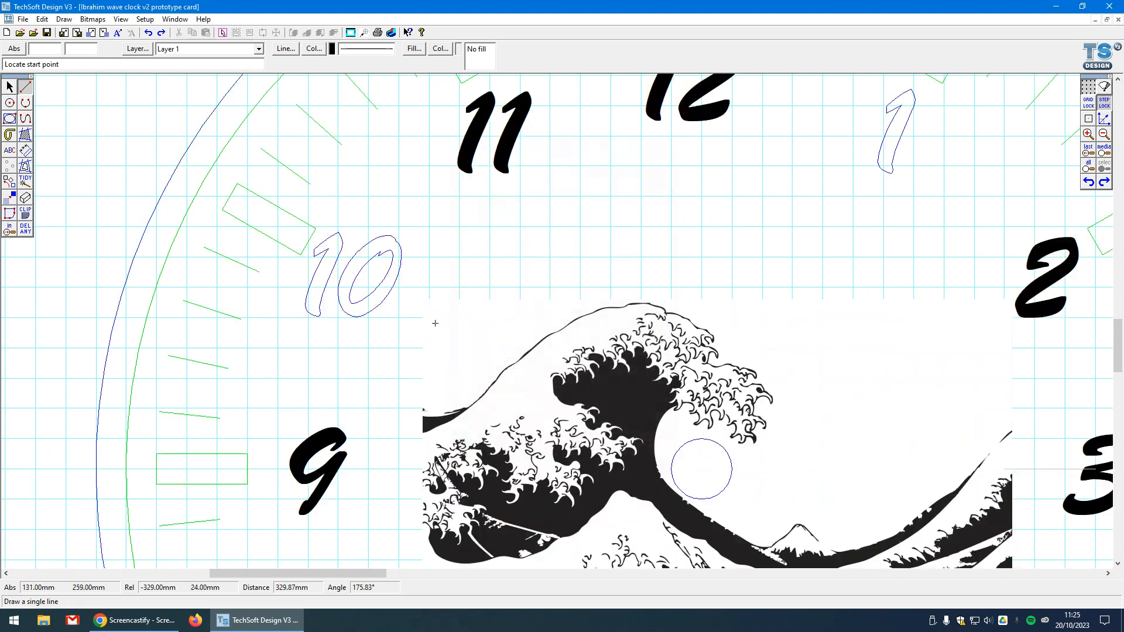
- Draw two vertical lines about 2 mm apart crossing the bottom of the zero in the numeral 10
{"action": "left_click", "coordinate": [356, 293]}
{"action": "left_click", "coordinate": [356, 322]}
- Dimension the gap between the two vertical lines with a parallel dimension, and undo the dimension
{"action": "left_click", "coordinate": [25, 150]}
{"action": "scroll", "coordinate": [367, 323], "scroll_direction": "up", "scroll_amount": 1}
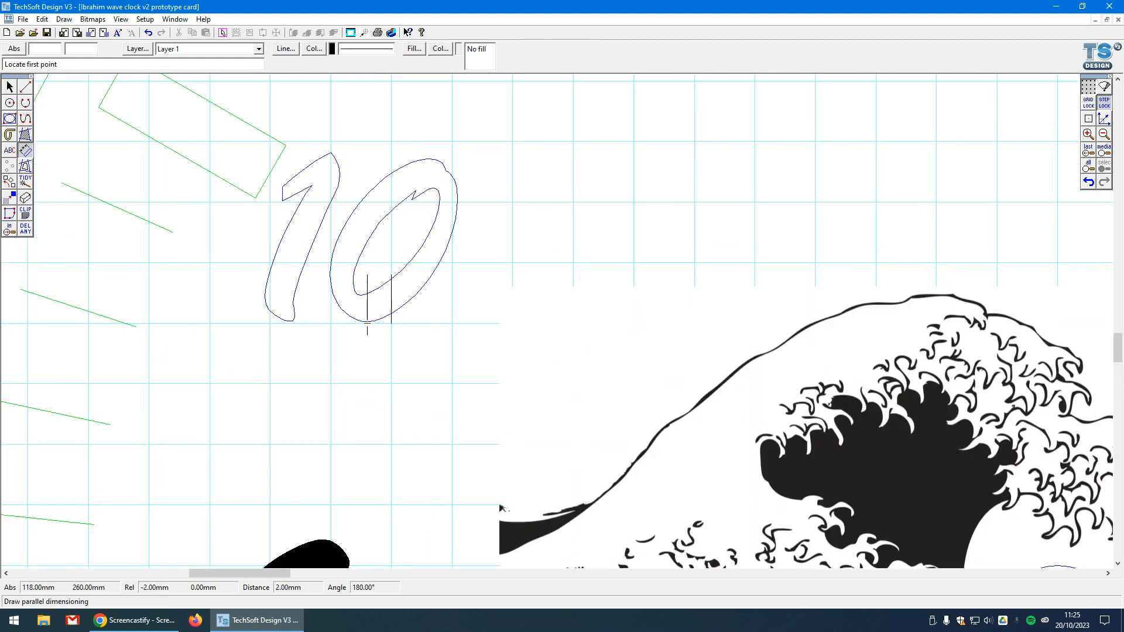
{"action": "left_click", "coordinate": [391, 323]}
{"action": "left_click", "coordinate": [464, 384]}
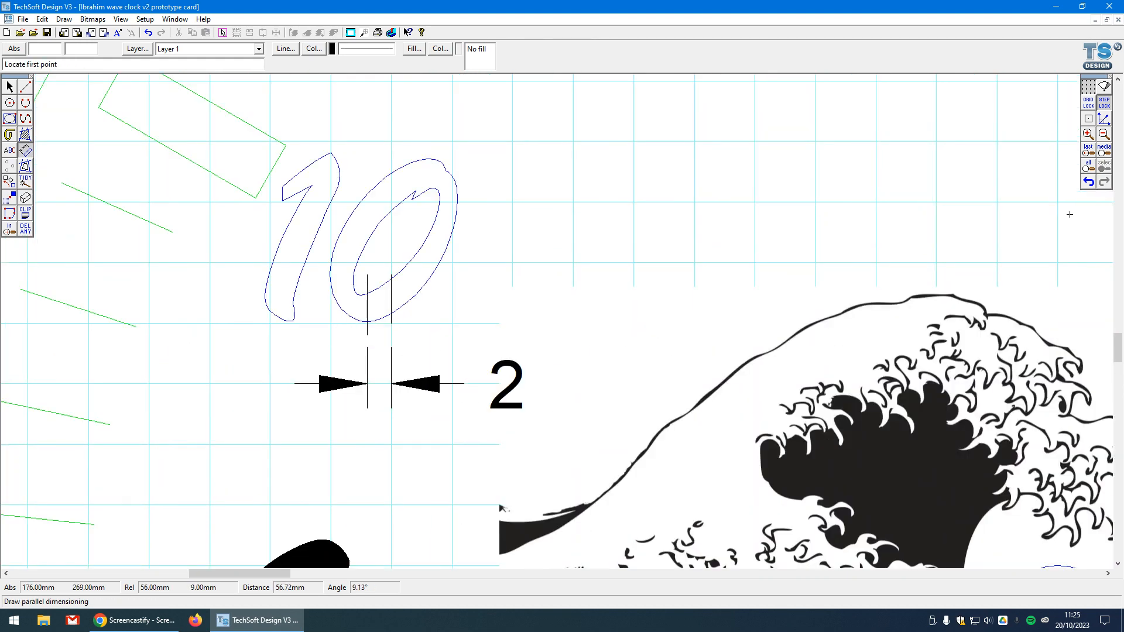
{"action": "left_click", "coordinate": [1088, 181]}
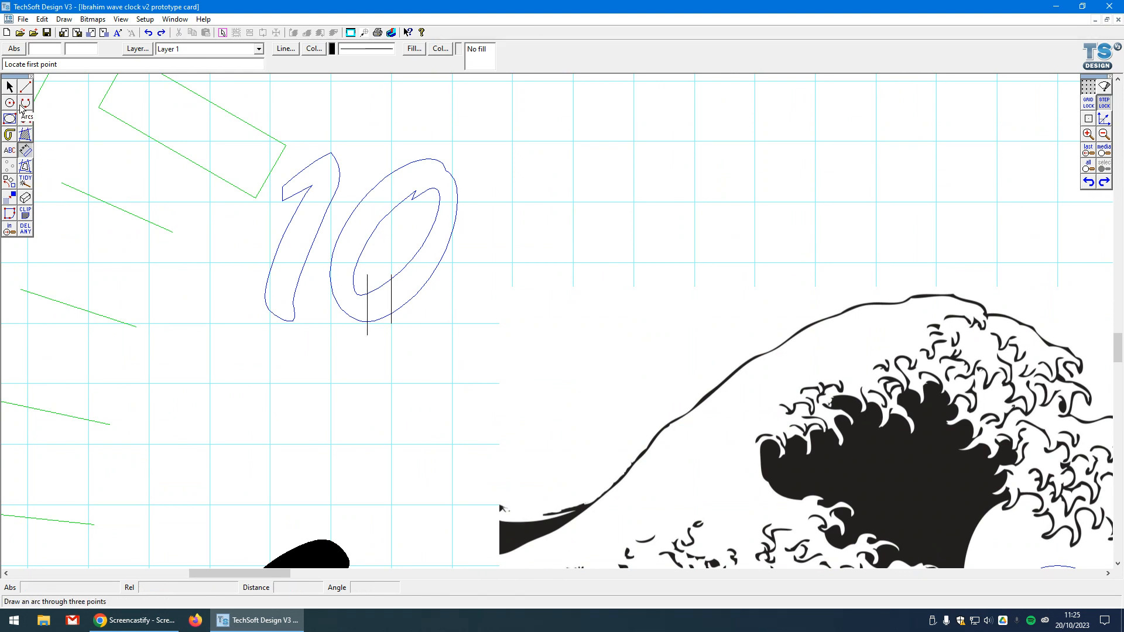
- Try to delete the part of the zero's outline between the two lines, and undo the deletion
{"action": "left_click", "coordinate": [25, 228]}
{"action": "left_click", "coordinate": [58, 231]}
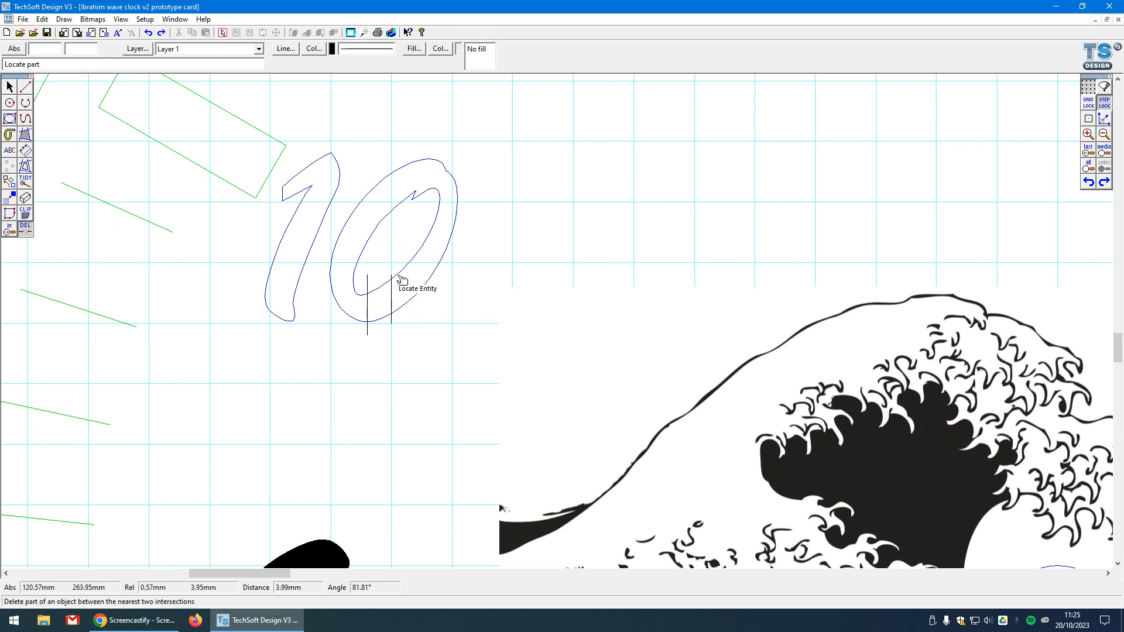
{"action": "left_click", "coordinate": [390, 293]}
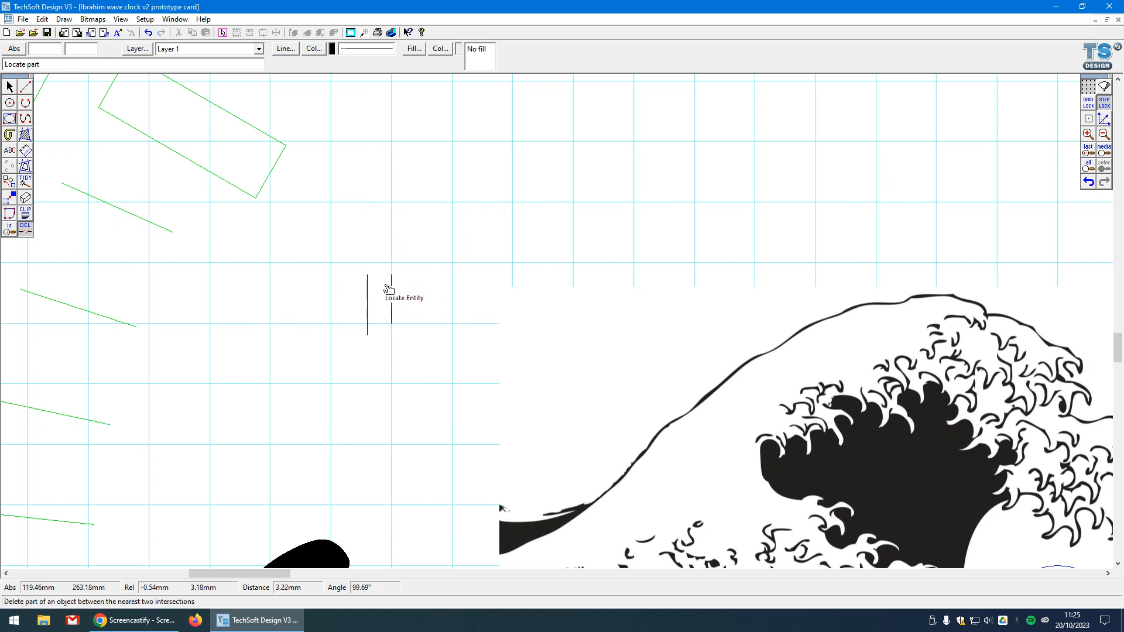
{"action": "left_click", "coordinate": [1088, 182]}
- Convert the numeral 10 from text into a path with Make Path
{"action": "left_click", "coordinate": [10, 87]}
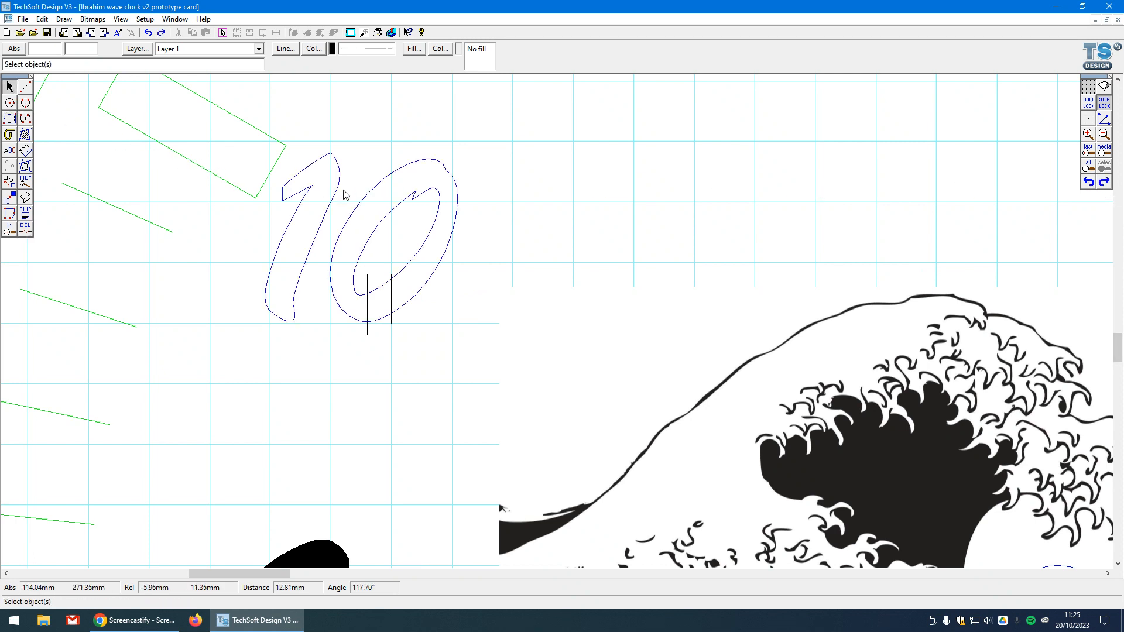
{"action": "left_click", "coordinate": [414, 204]}
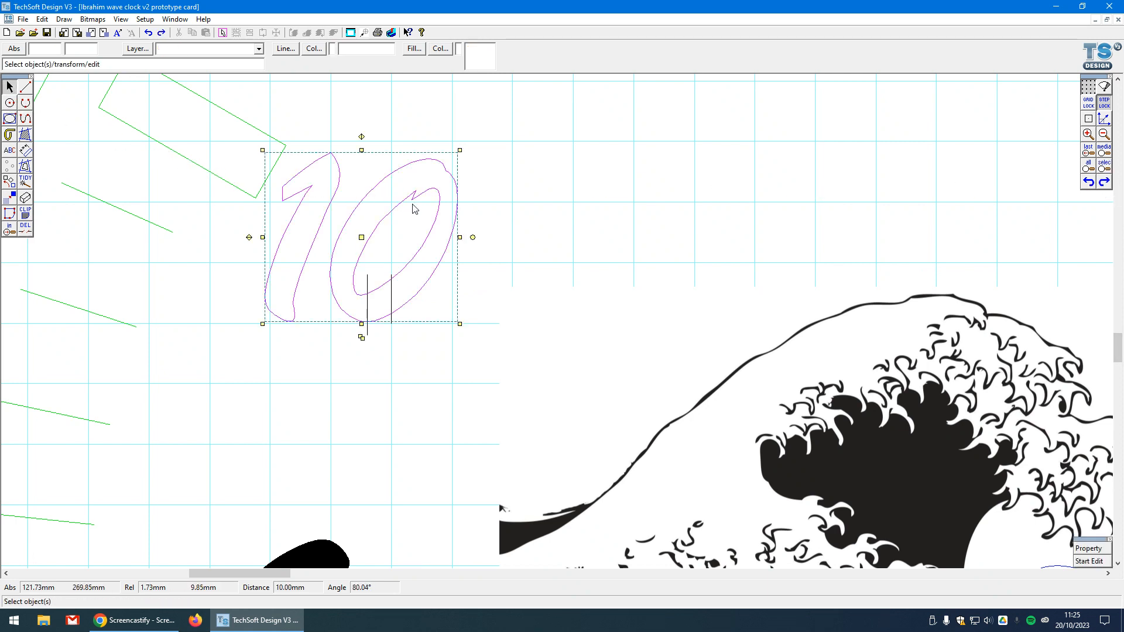
{"action": "left_click", "coordinate": [1089, 561]}
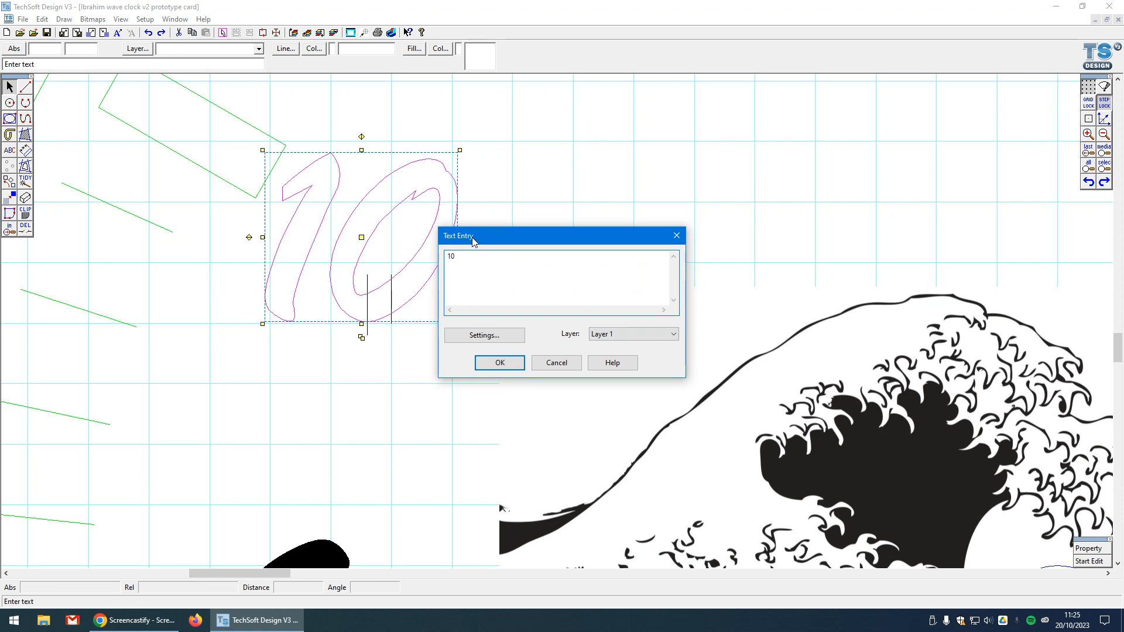
{"action": "left_click", "coordinate": [571, 368]}
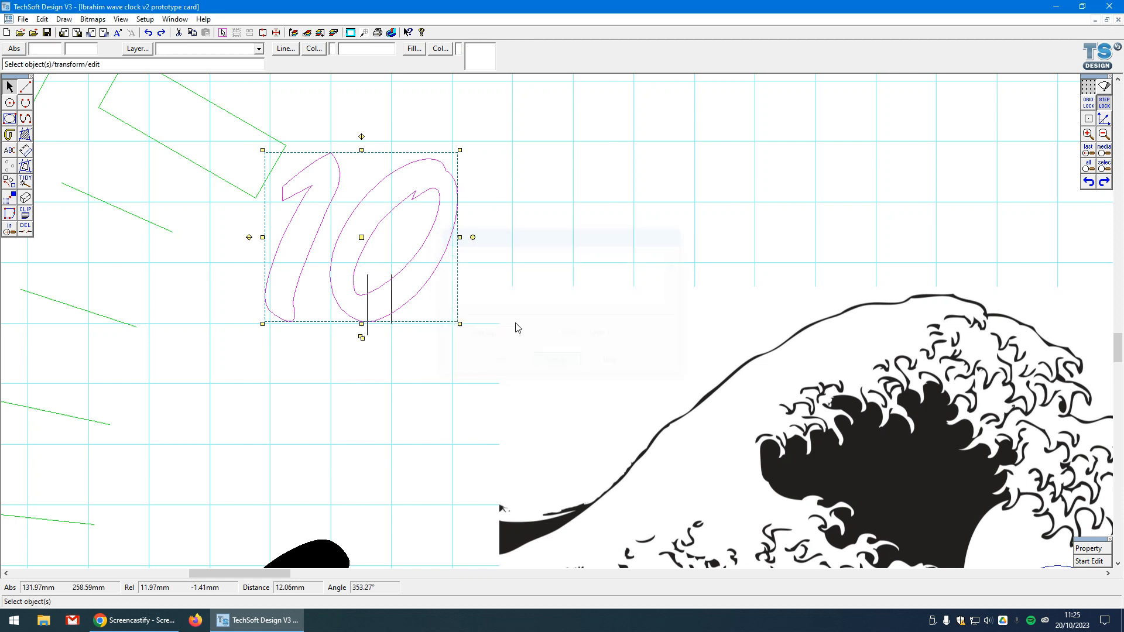
{"action": "left_click", "coordinate": [43, 19]}
{"action": "left_click", "coordinate": [76, 238]}
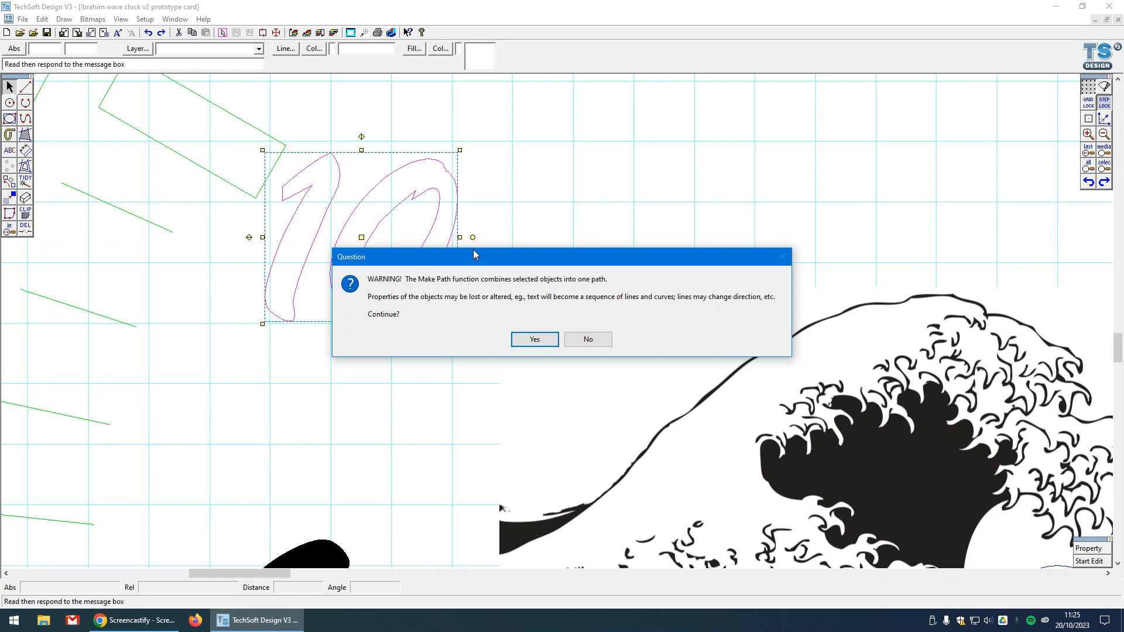
{"action": "left_click_drag", "start_coordinate": [473, 254], "coordinate": [653, 209]}
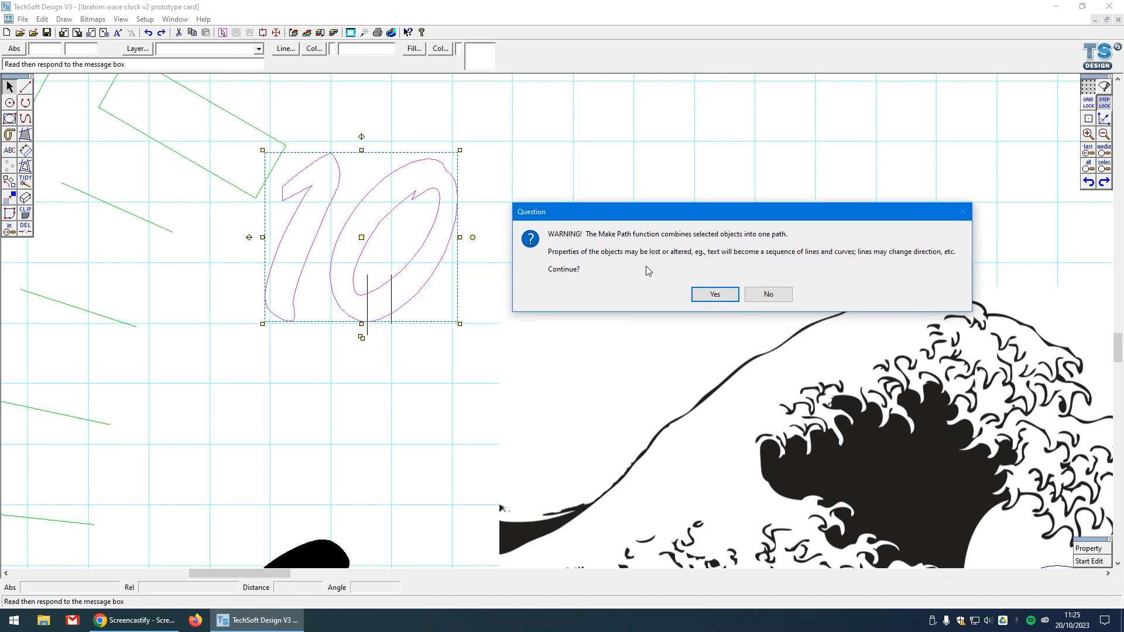
{"action": "left_click", "coordinate": [715, 295]}
{"action": "left_click", "coordinate": [580, 321]}
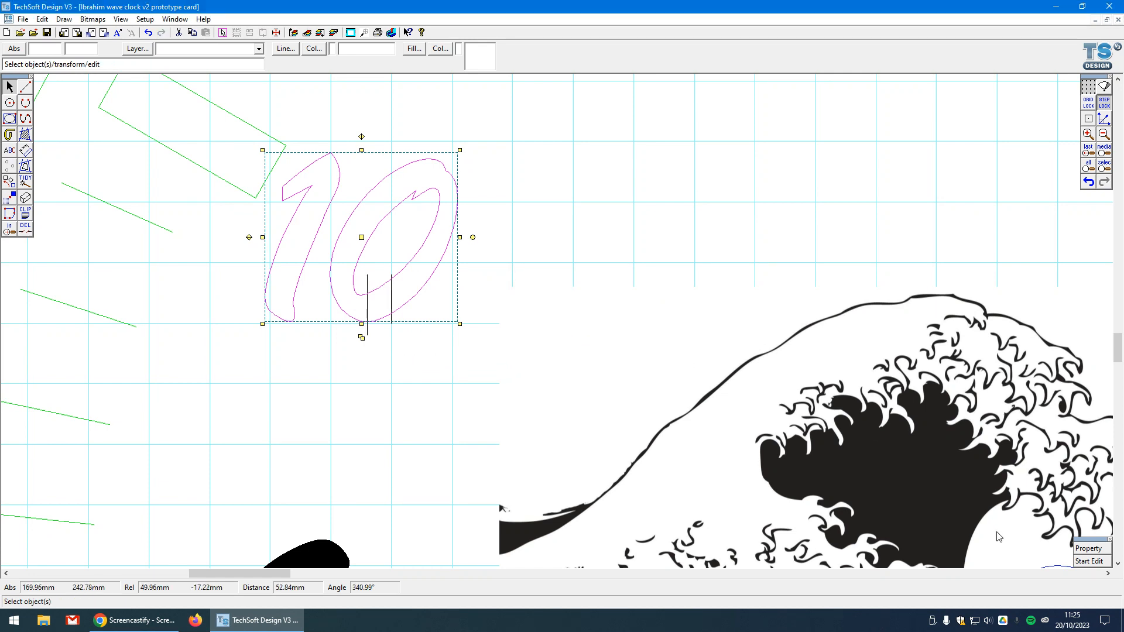
- Try reshaping the upper outline of the zero by moving its path nodes, and undo the node edits
{"action": "left_click", "coordinate": [1089, 549]}
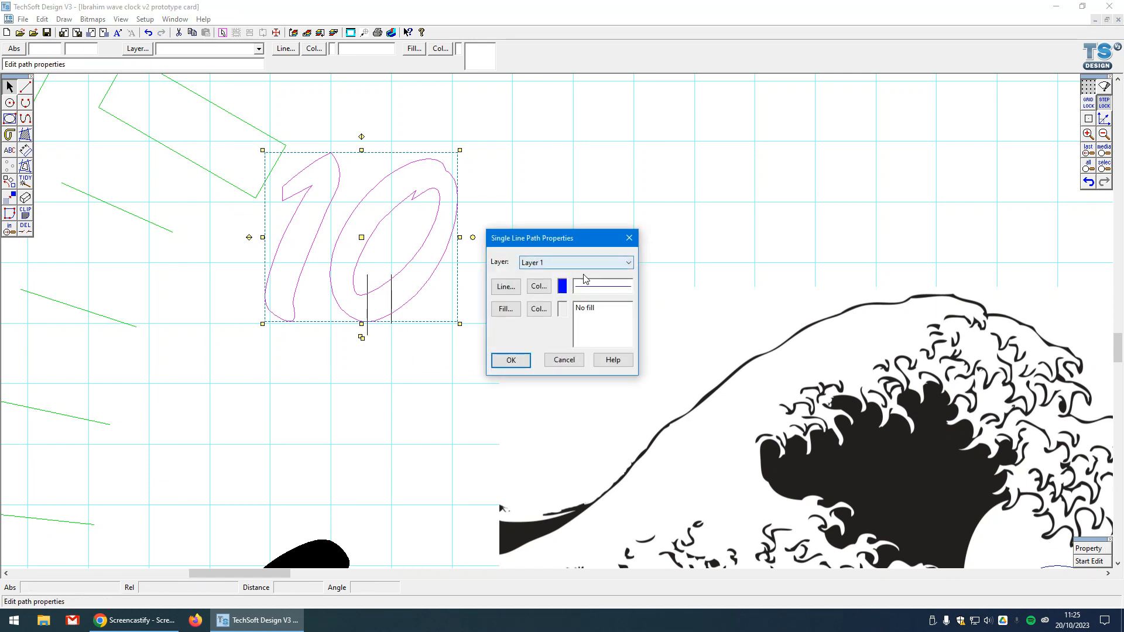
{"action": "left_click", "coordinate": [564, 360]}
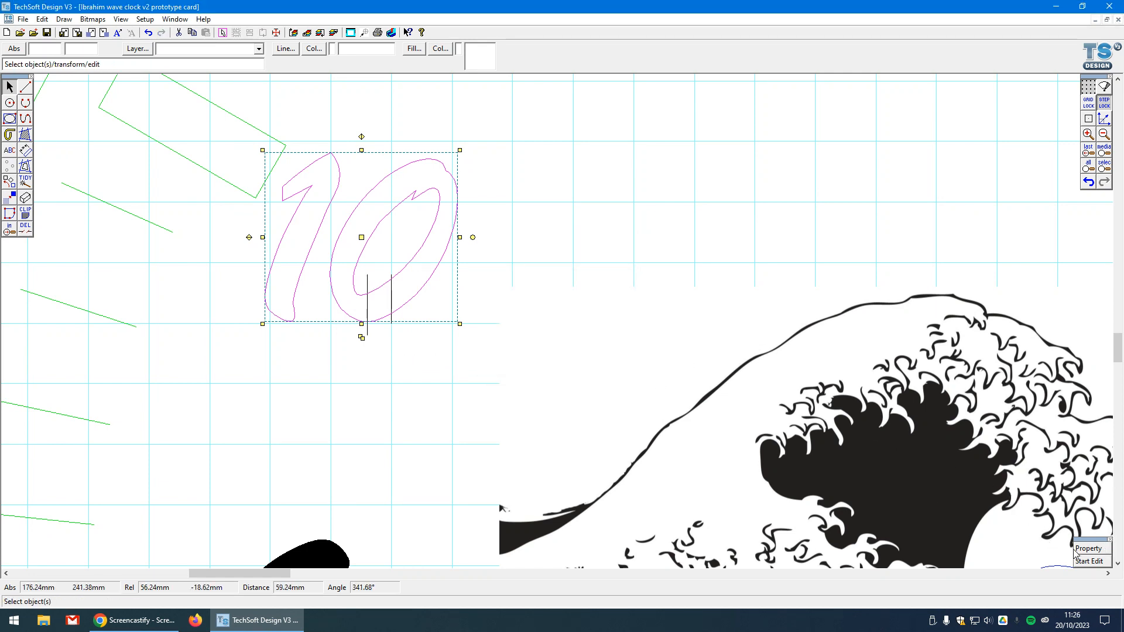
{"action": "left_click", "coordinate": [1089, 561]}
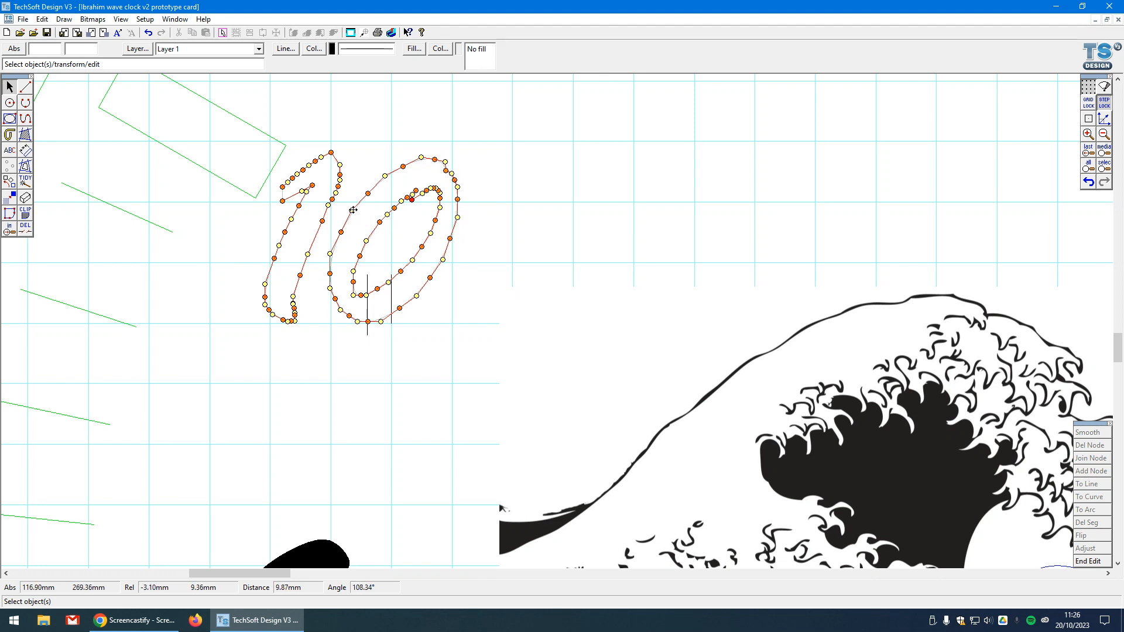
{"action": "left_click_drag", "start_coordinate": [386, 177], "coordinate": [380, 154]}
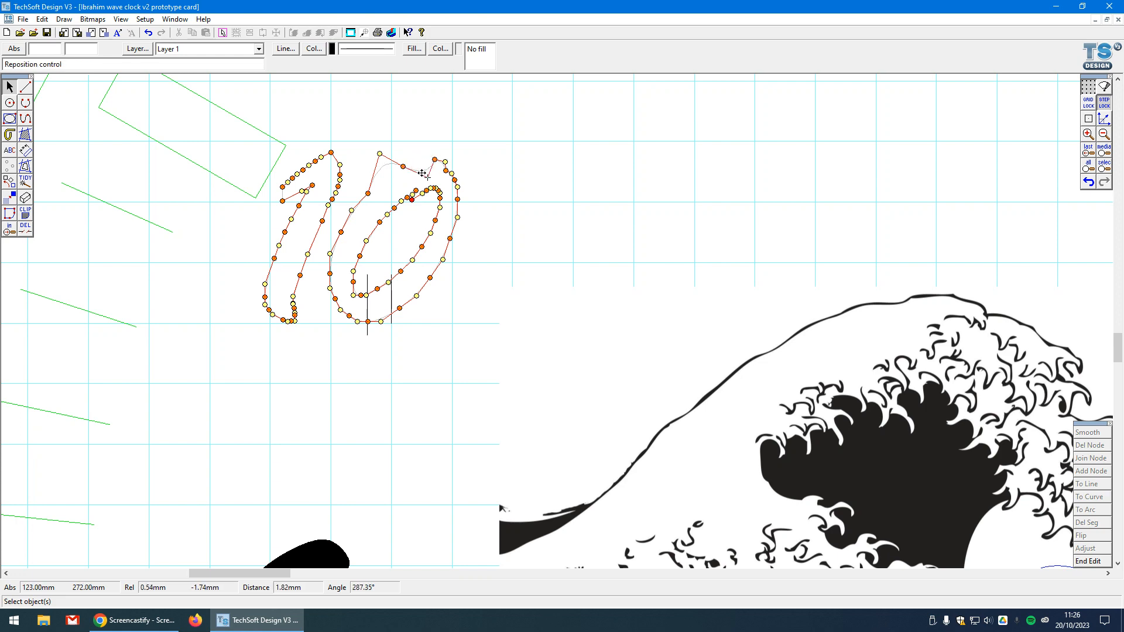
{"action": "left_click", "coordinate": [562, 276]}
{"action": "left_click", "coordinate": [563, 302]}
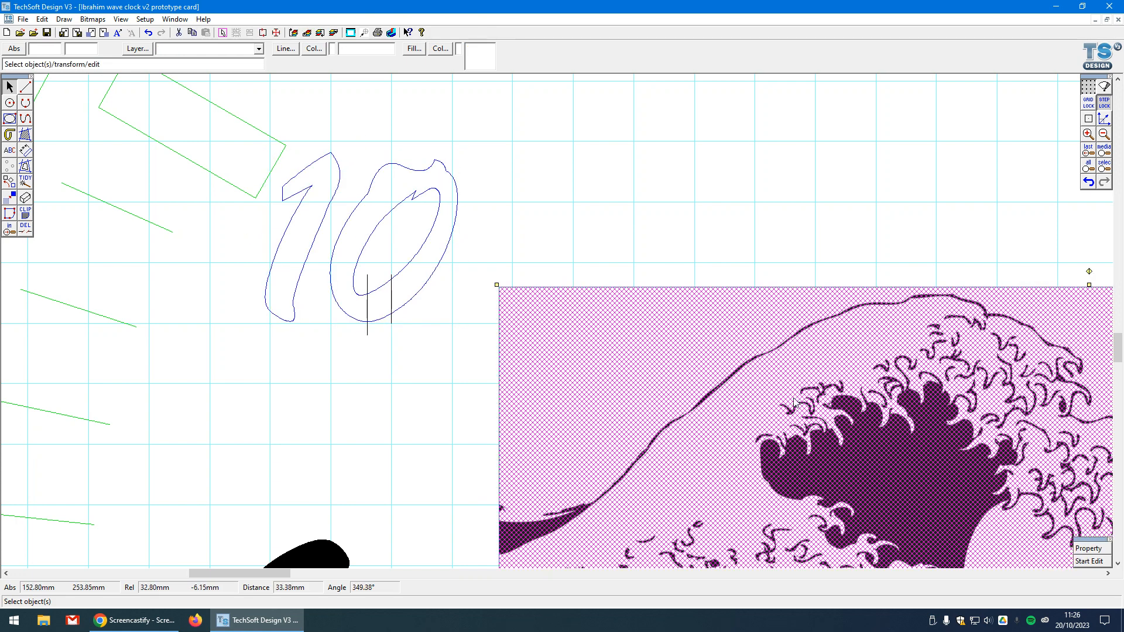
{"action": "left_click", "coordinate": [723, 206]}
{"action": "left_click", "coordinate": [1092, 184]}
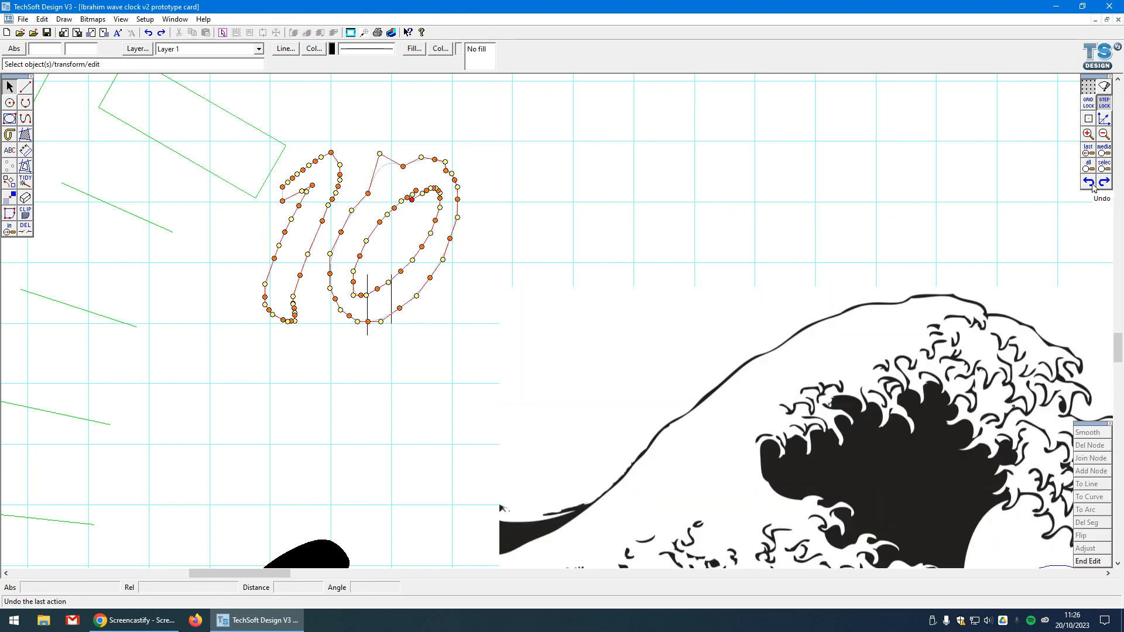
{"action": "left_click", "coordinate": [629, 238]}
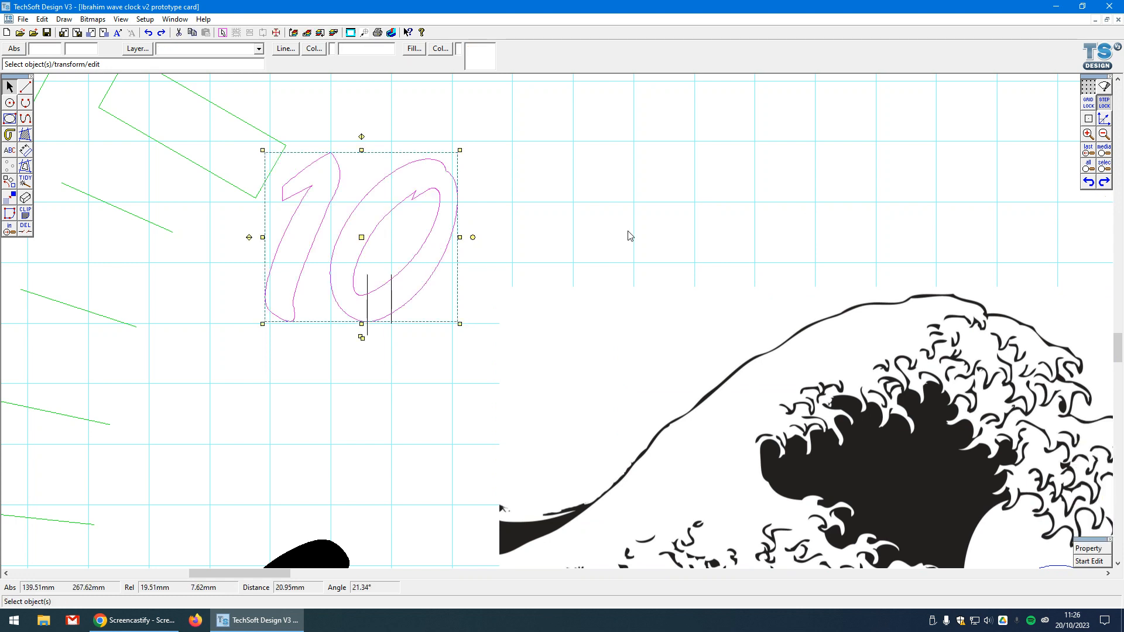
- Delete the zero's outline segments between the two vertical lines and trim off the overhanging line ends to open a bridge
{"action": "left_click", "coordinate": [456, 373]}
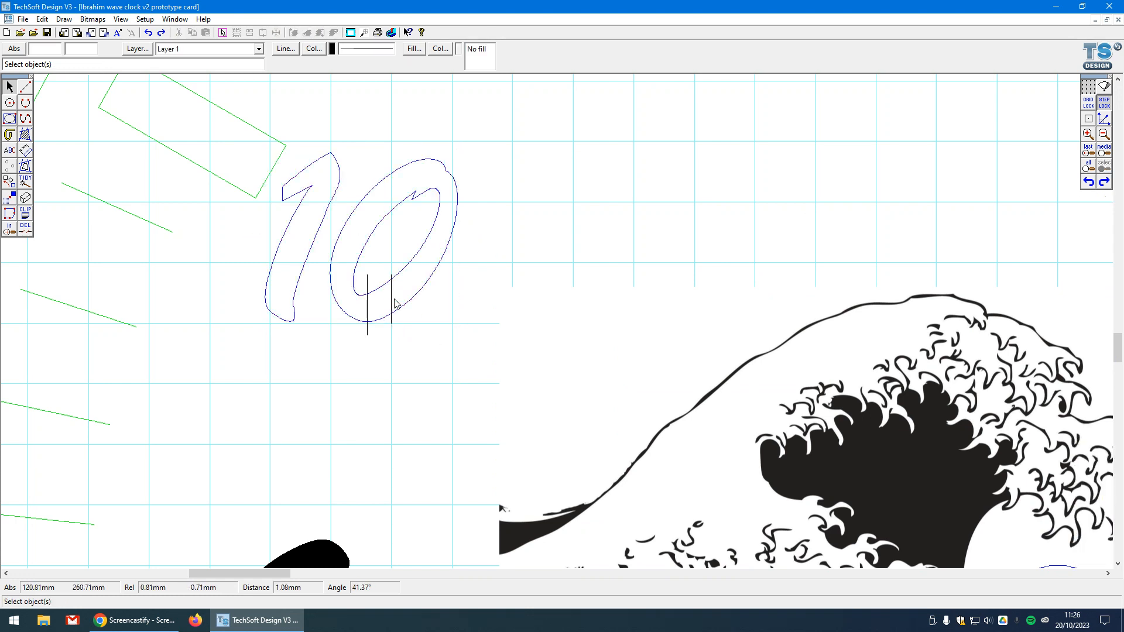
{"action": "left_click", "coordinate": [26, 229]}
{"action": "left_click", "coordinate": [384, 291]}
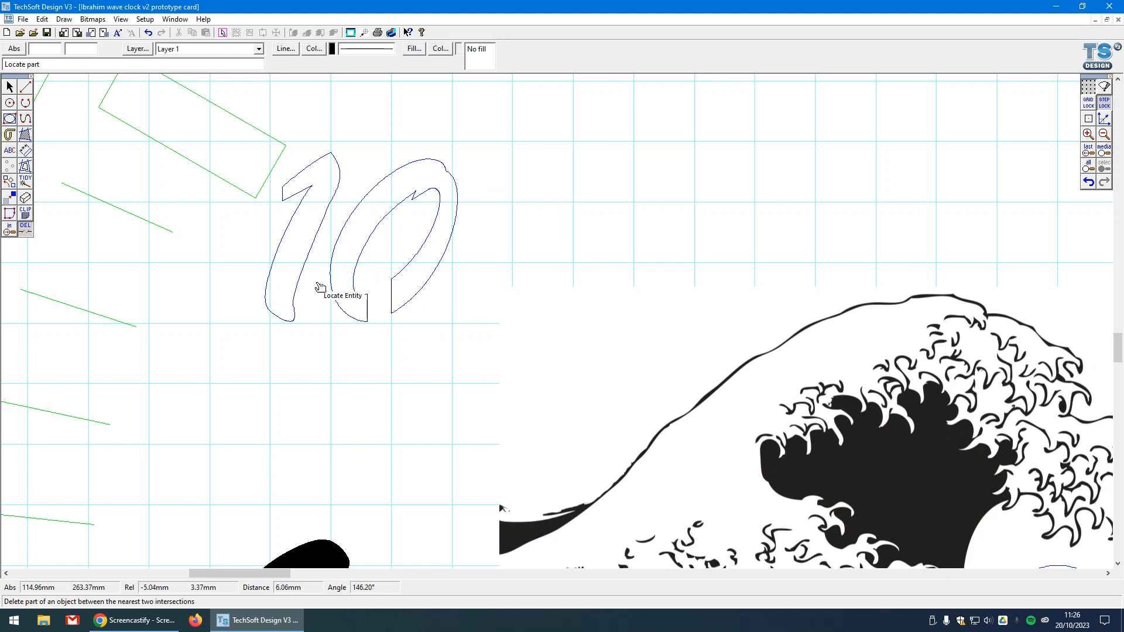
- Set the line colour of the two short vertical lines on the zero to blue
{"action": "left_click", "coordinate": [10, 87]}
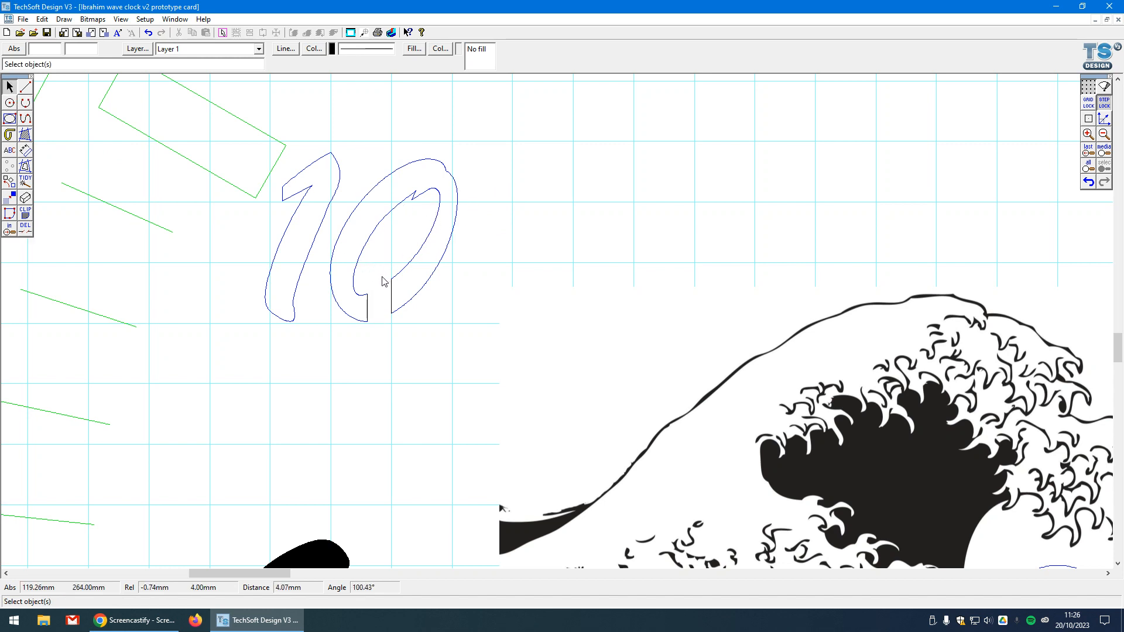
{"action": "left_click", "coordinate": [369, 314]}
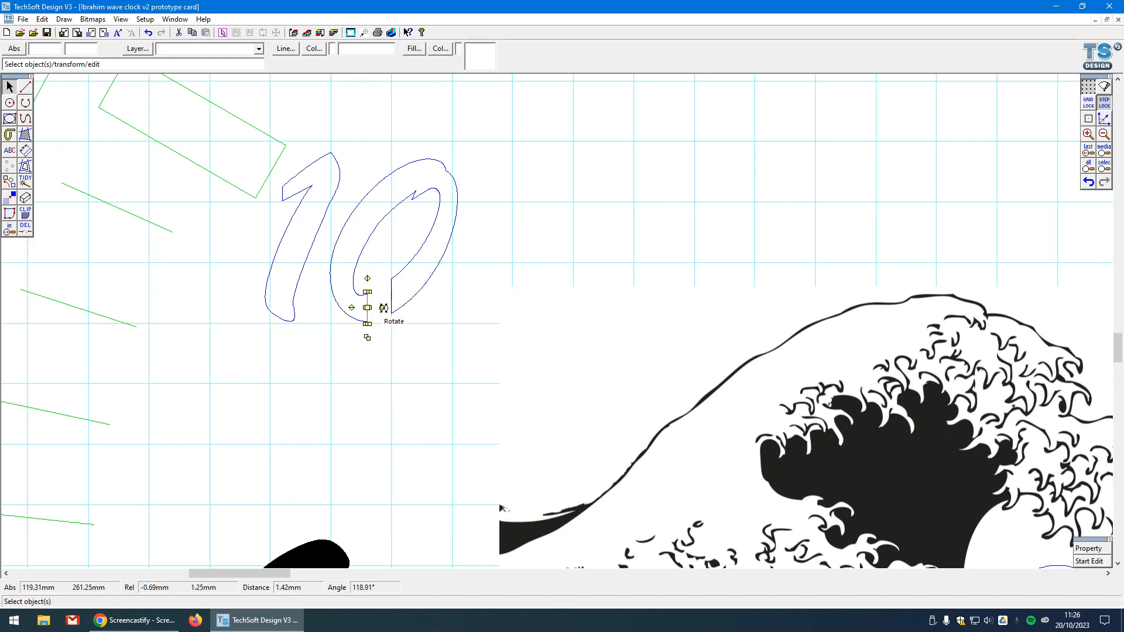
{"action": "left_click", "coordinate": [313, 48]}
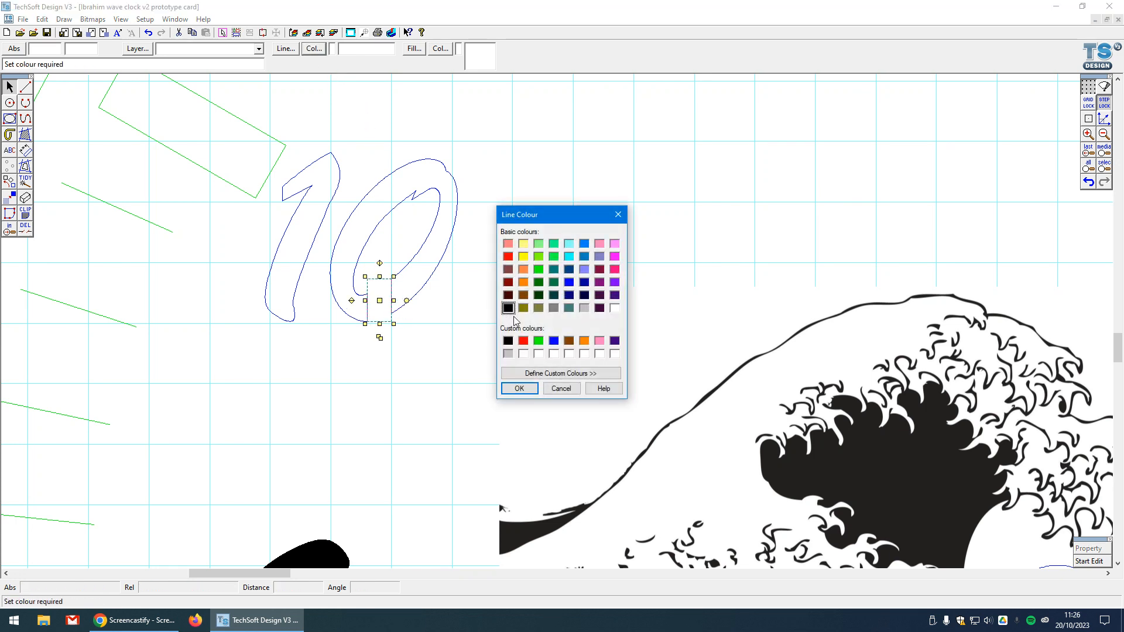
{"action": "left_click", "coordinate": [554, 341]}
{"action": "left_click", "coordinate": [529, 387]}
- Combine the numeral 10 outlines and both bridge lines into one path with Make Path
{"action": "left_click_drag", "start_coordinate": [496, 135], "coordinate": [247, 360]}
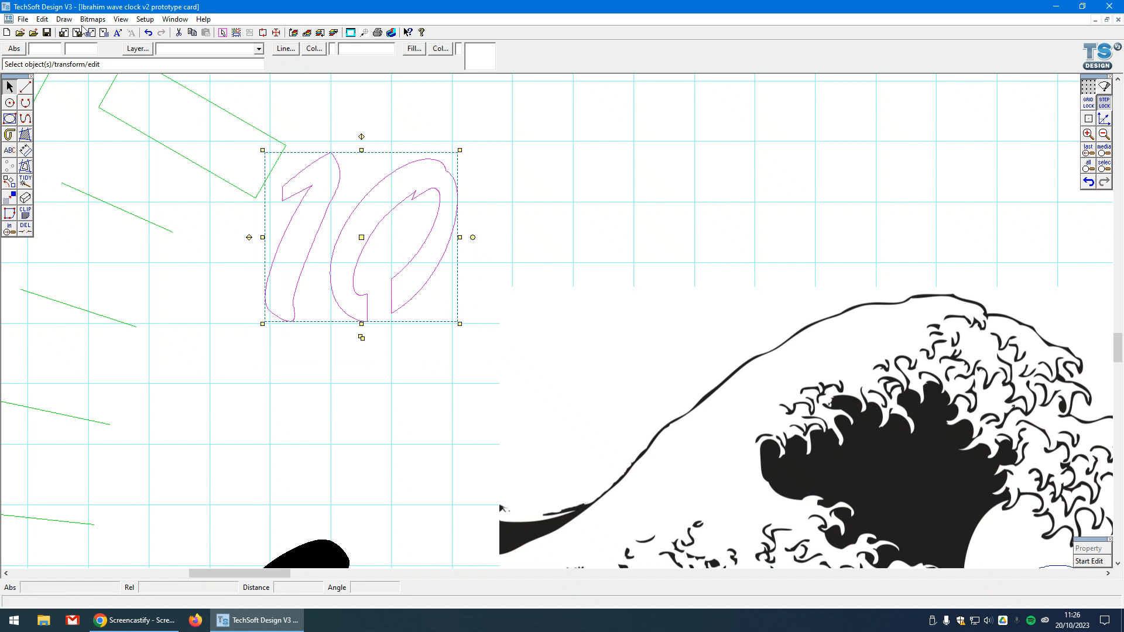
{"action": "left_click", "coordinate": [43, 19]}
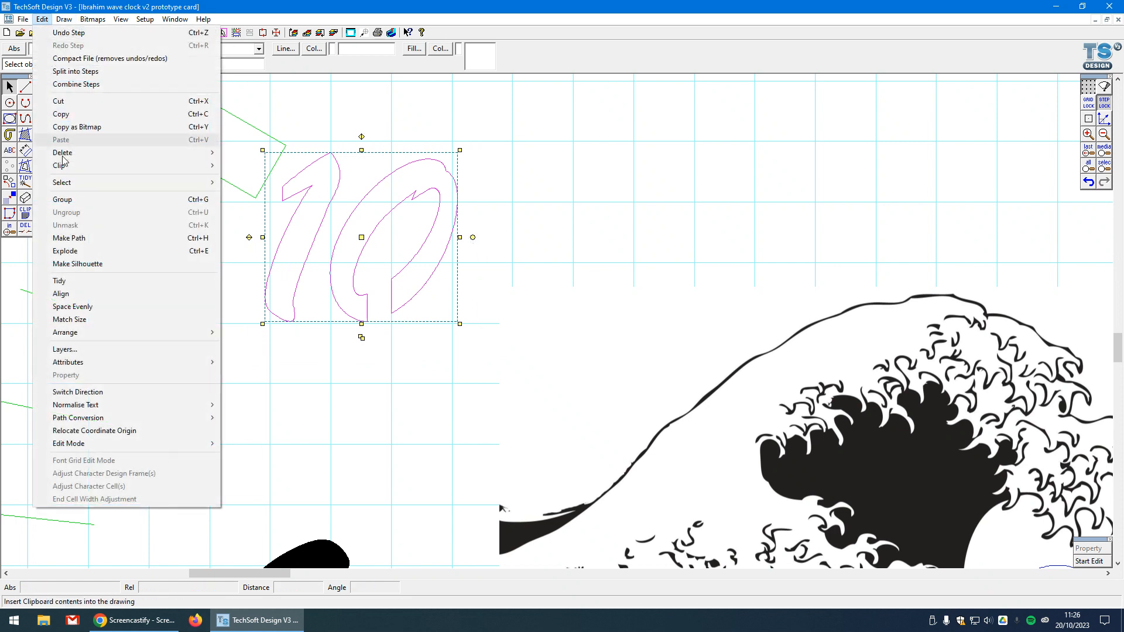
{"action": "left_click", "coordinate": [113, 242]}
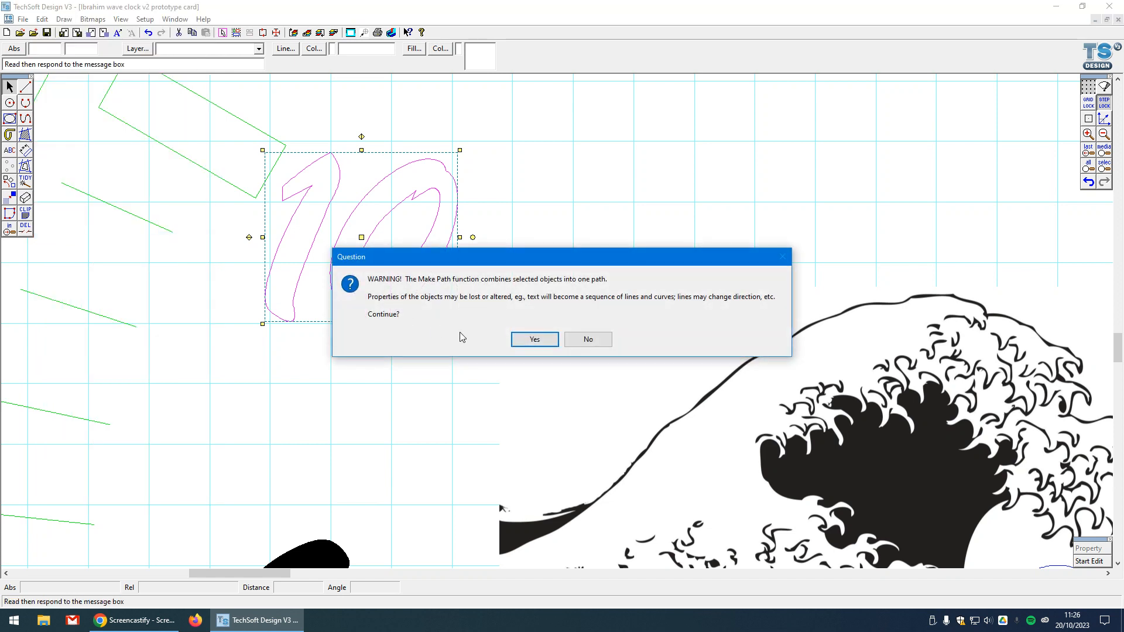
{"action": "left_click", "coordinate": [534, 337]}
{"action": "left_click", "coordinate": [560, 322]}
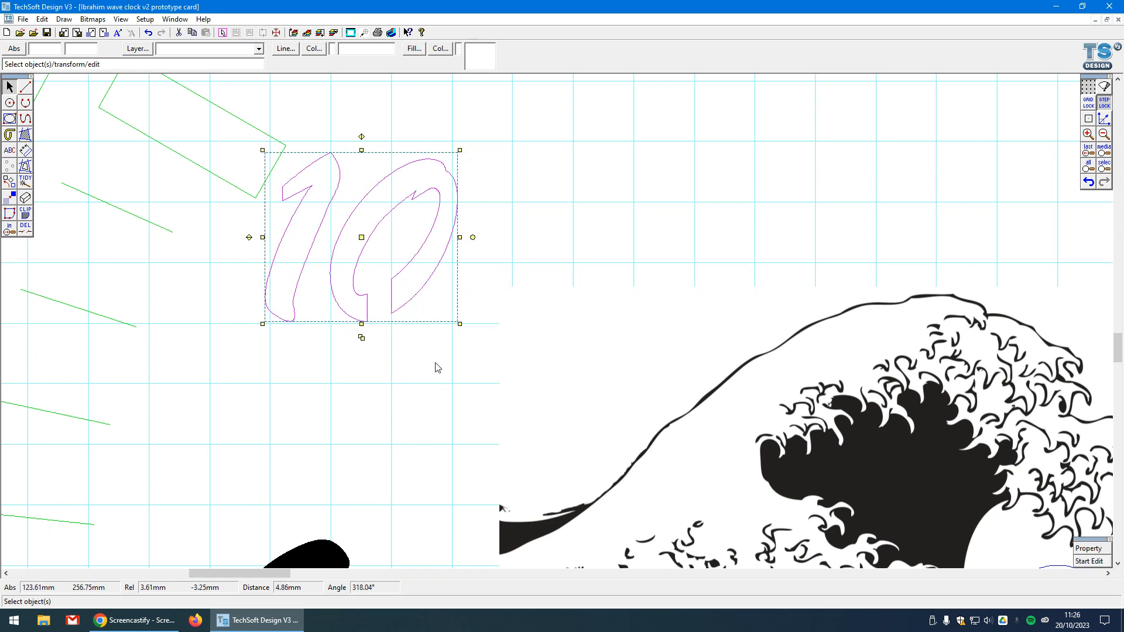
- Test the bridged numeral 10 path with a solid fill, and undo the fill
{"action": "left_click", "coordinate": [426, 48]}
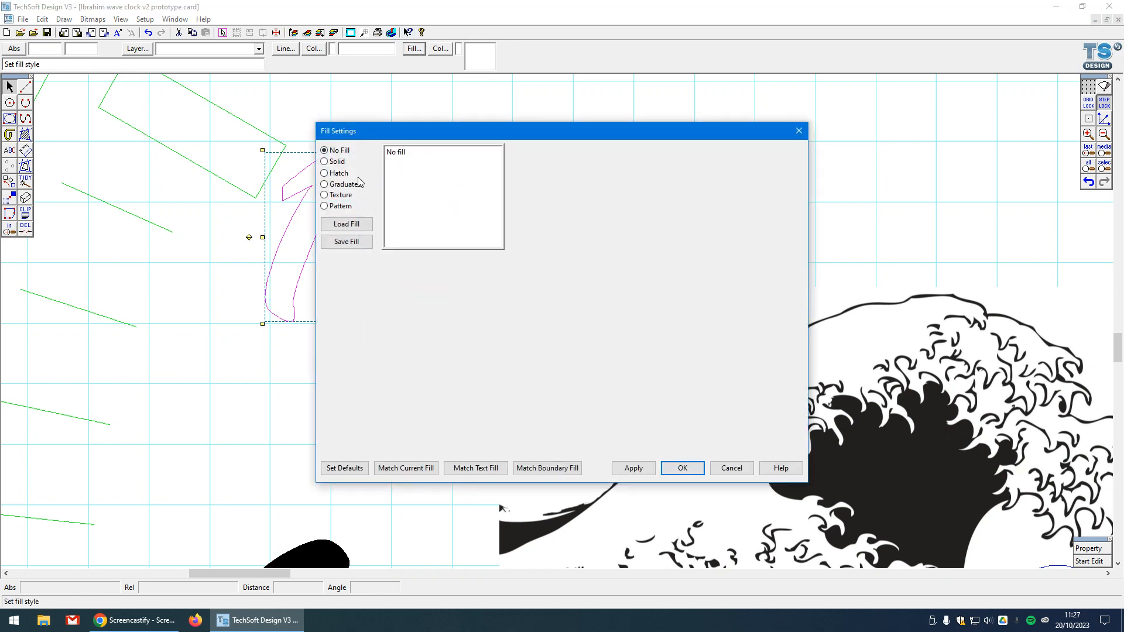
{"action": "left_click", "coordinate": [338, 161]}
{"action": "left_click", "coordinate": [681, 468]}
{"action": "left_click", "coordinate": [673, 465]}
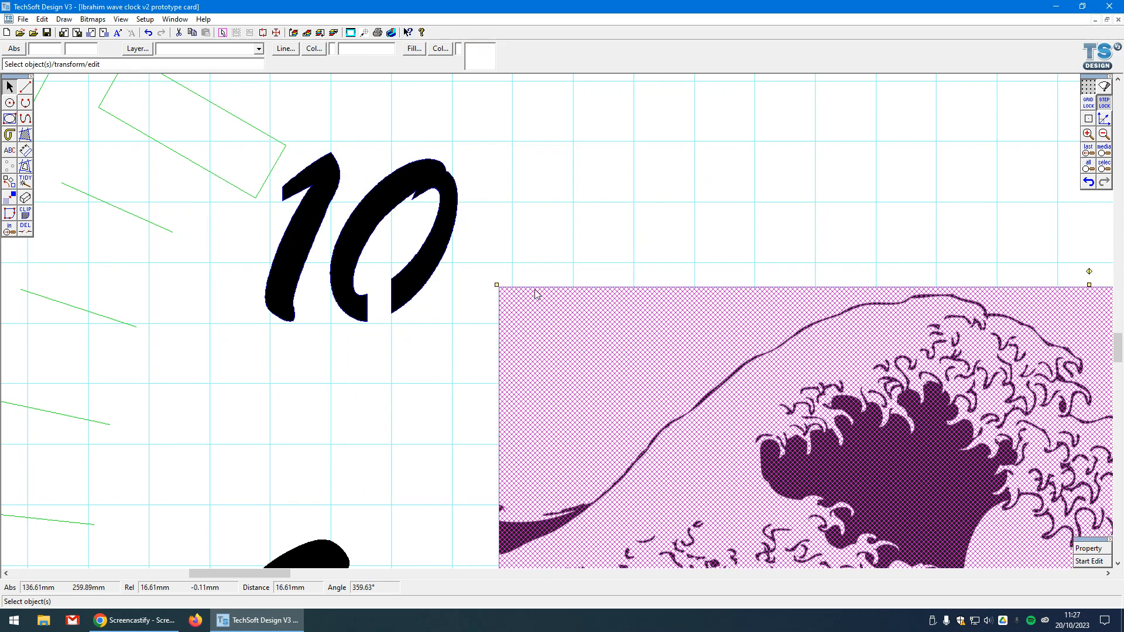
{"action": "left_click", "coordinate": [148, 33]}
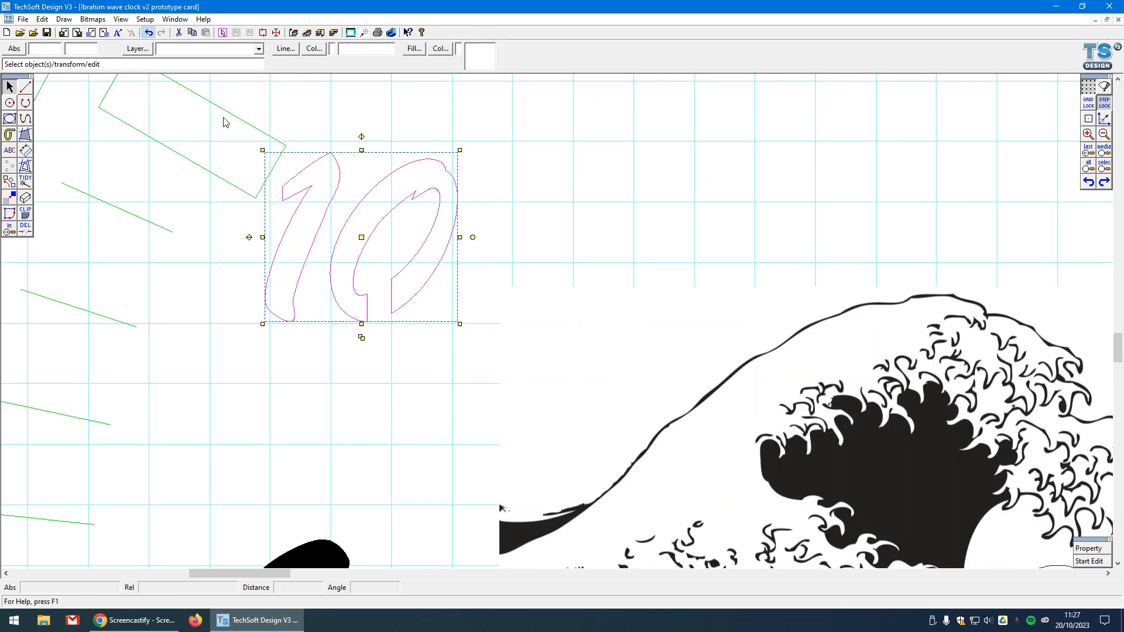
- Start a boundary fill with the Gritty Wood texture and invisible line, using the clock's outer circle as the boundary with islands
{"action": "left_click", "coordinate": [527, 202]}
{"action": "scroll", "coordinate": [446, 226], "scroll_direction": "down", "scroll_amount": 5}
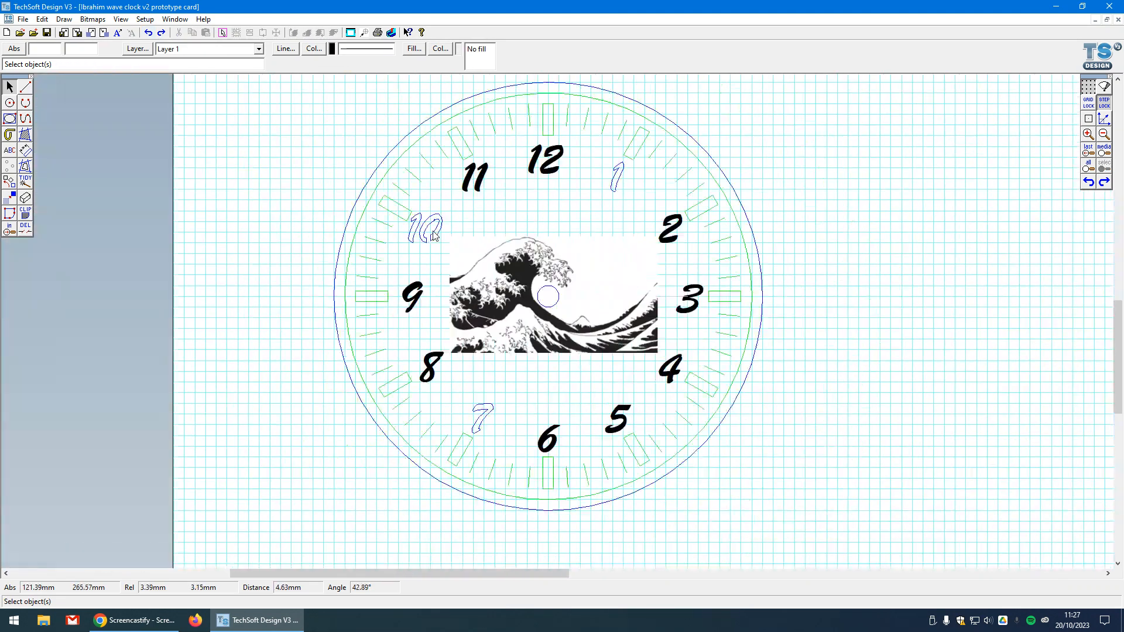
{"action": "left_click", "coordinate": [25, 134]}
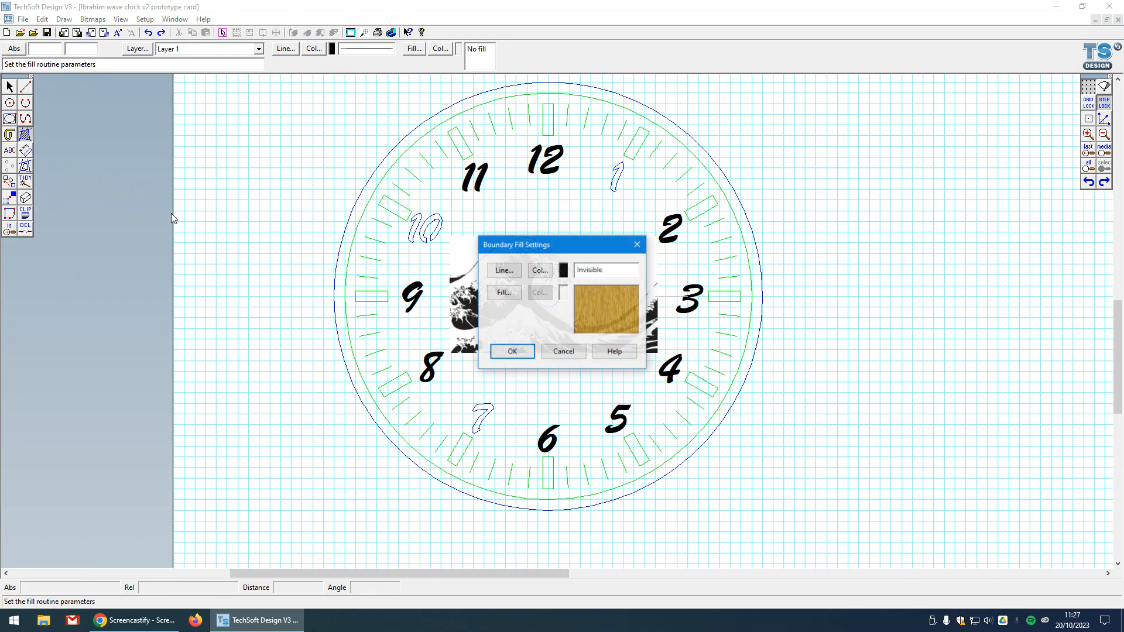
{"action": "left_click", "coordinate": [515, 353]}
{"action": "left_click", "coordinate": [754, 245]}
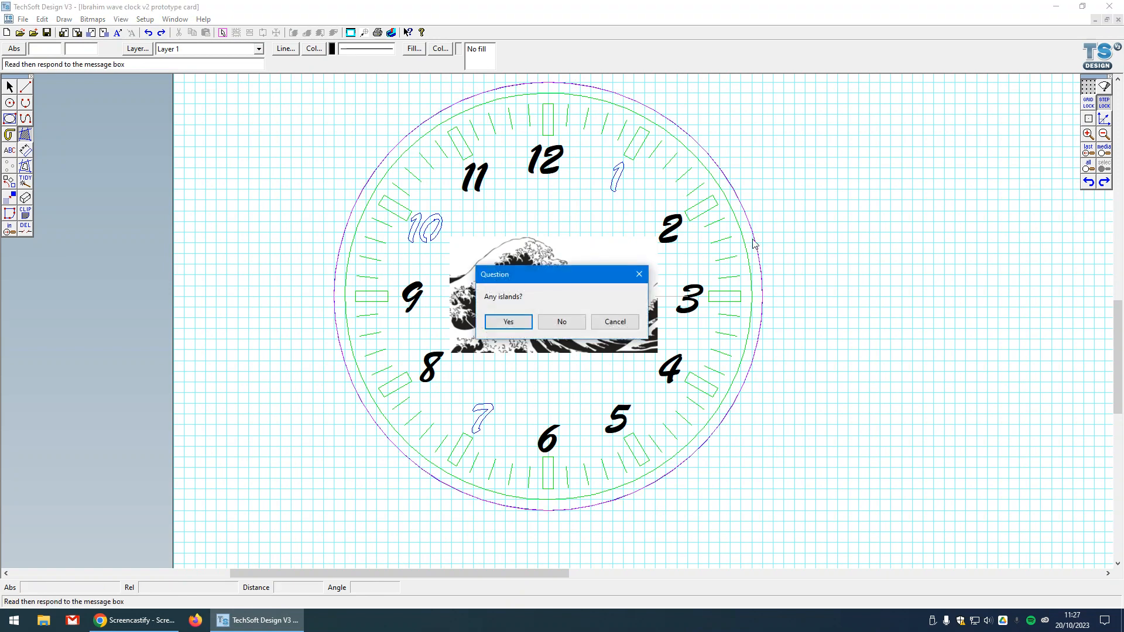
{"action": "key", "text": "Return"}
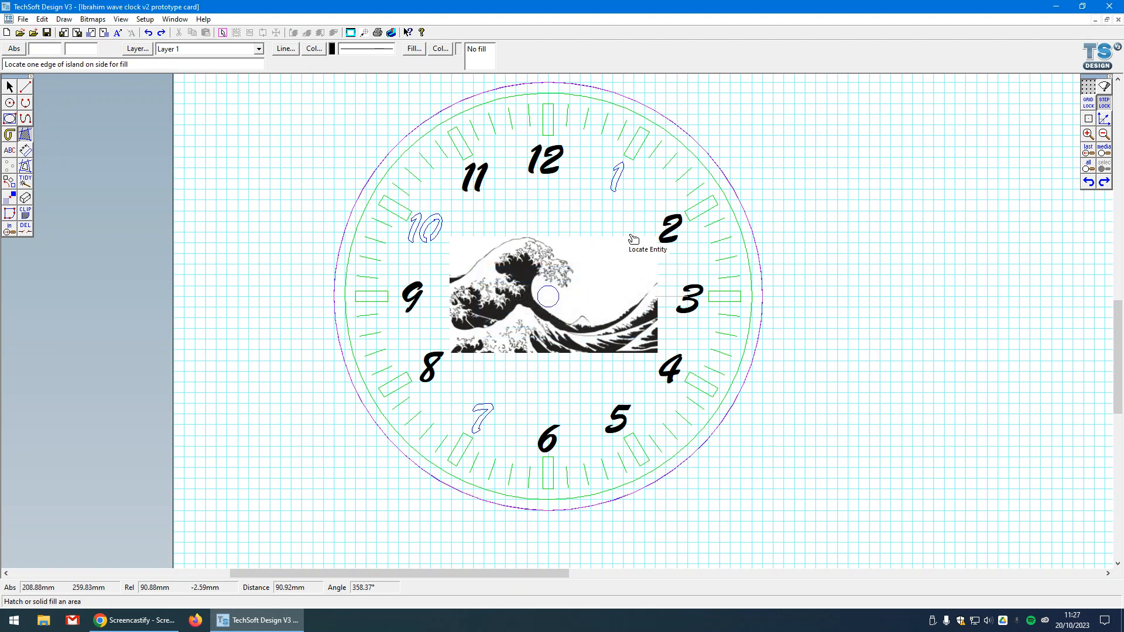
- Exclude the numeral 1, centre hole, numeral 7 and both digits of the 10 as islands, and complete the wood fill
{"action": "left_click", "coordinate": [616, 186]}
{"action": "key", "text": "Return"}
{"action": "left_click", "coordinate": [556, 304]}
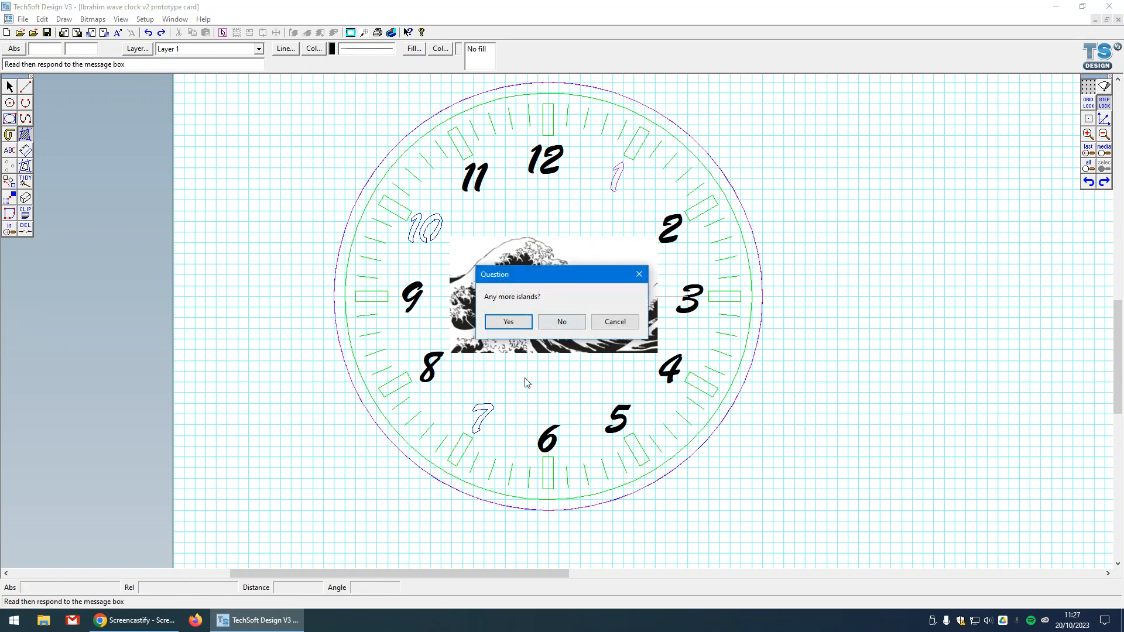
{"action": "key", "text": "Return"}
{"action": "left_click", "coordinate": [483, 411]}
{"action": "key", "text": "Return"}
{"action": "left_click", "coordinate": [420, 246]}
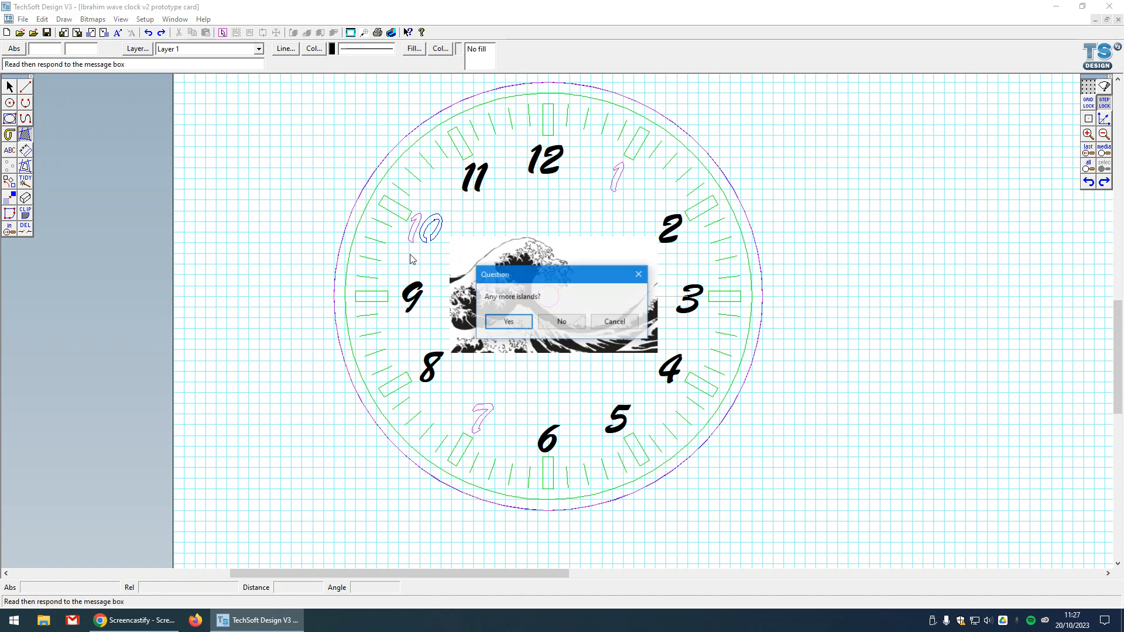
{"action": "key", "text": "Return"}
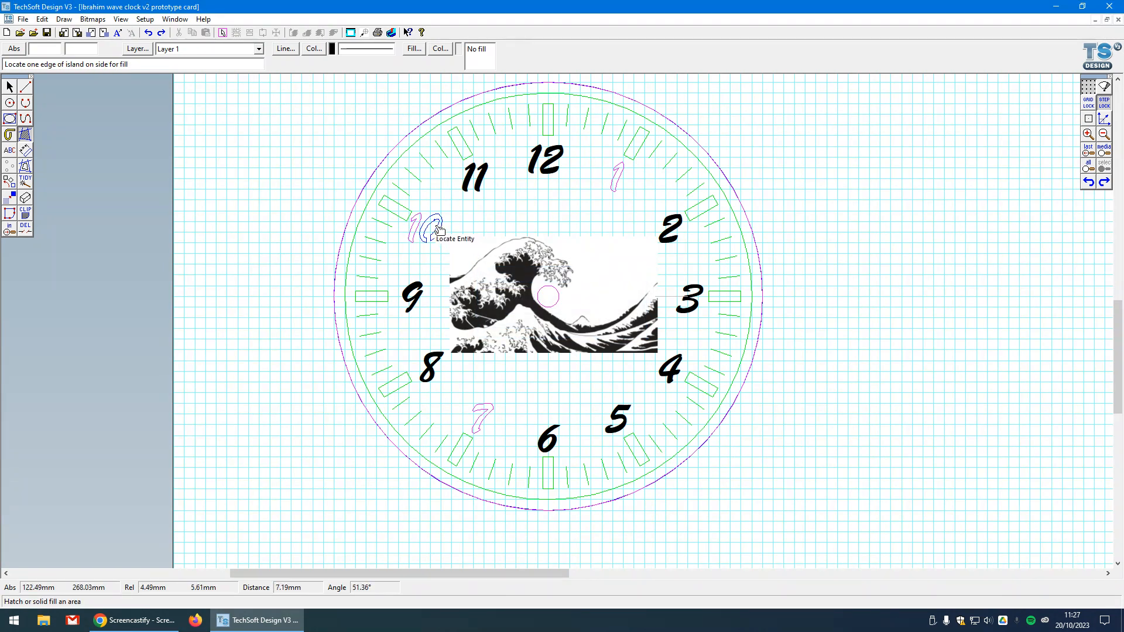
{"action": "left_click", "coordinate": [439, 230]}
{"action": "left_click", "coordinate": [559, 322]}
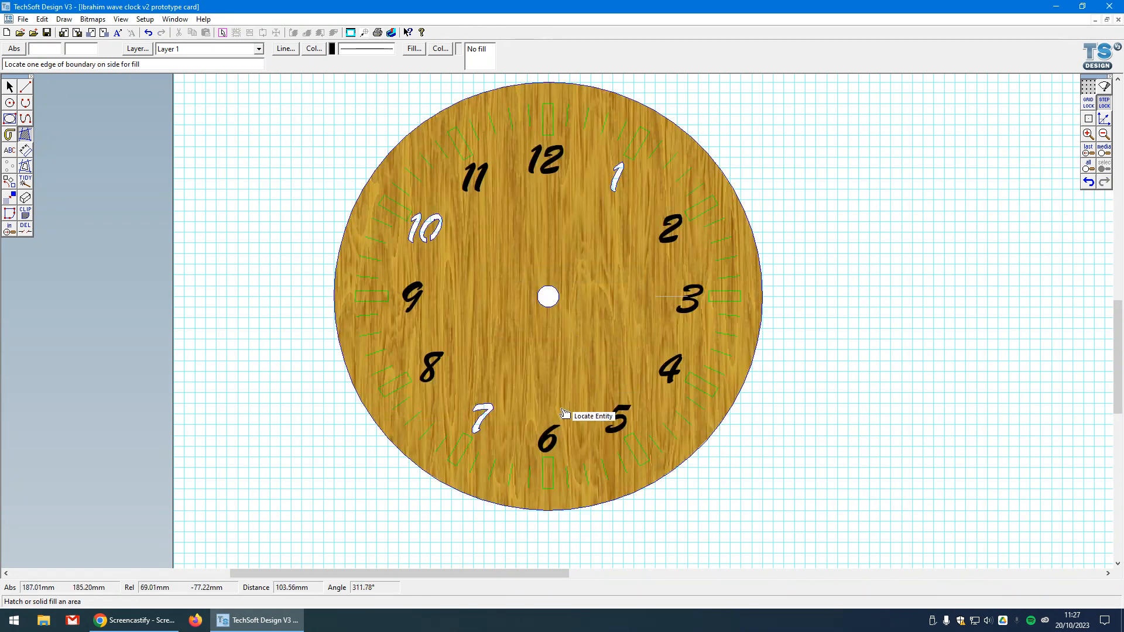
{"action": "left_click", "coordinate": [438, 238]}
{"action": "scroll", "coordinate": [438, 239], "scroll_direction": "down", "scroll_amount": 1}
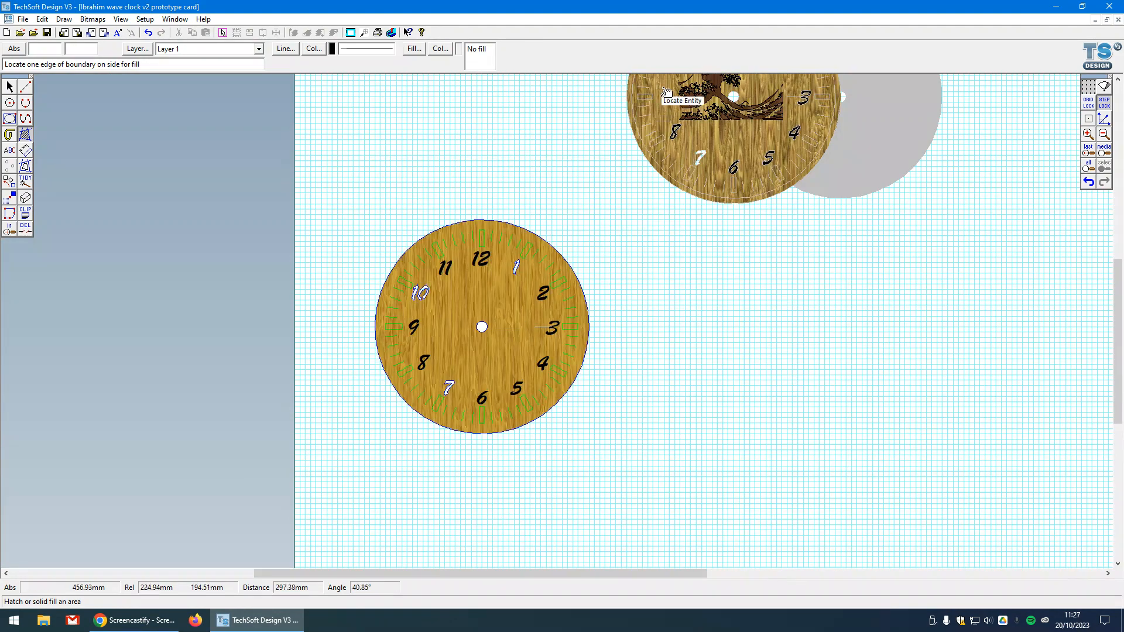
{"action": "scroll", "coordinate": [640, 426], "scroll_direction": "down", "scroll_amount": 1}
{"action": "scroll", "coordinate": [690, 163], "scroll_direction": "up", "scroll_amount": 3}
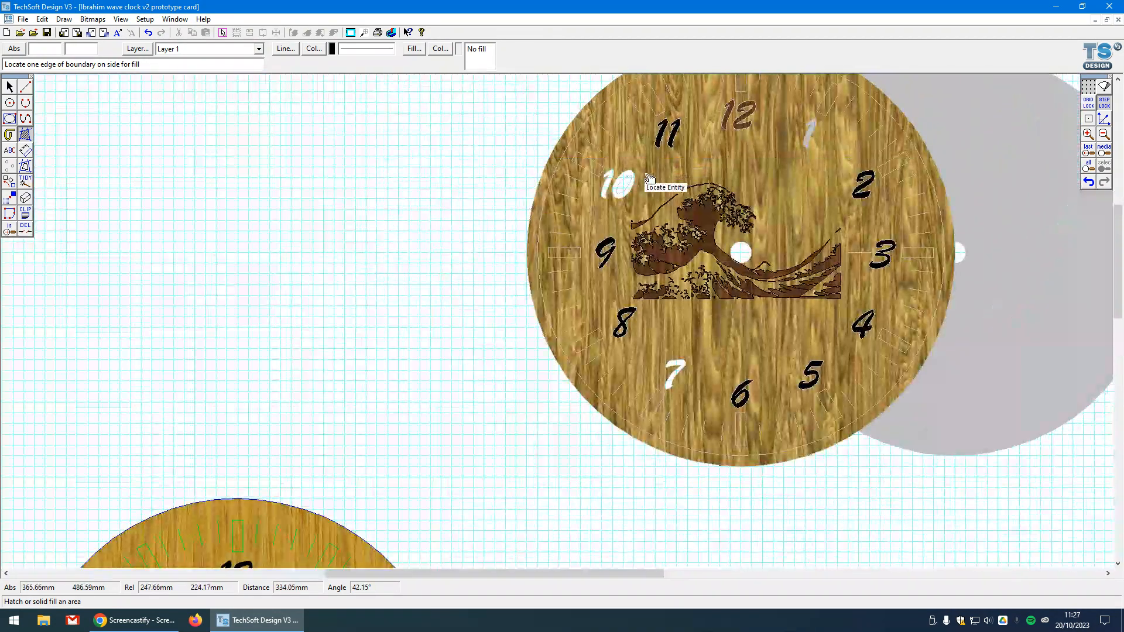
{"action": "scroll", "coordinate": [648, 178], "scroll_direction": "down", "scroll_amount": 1}
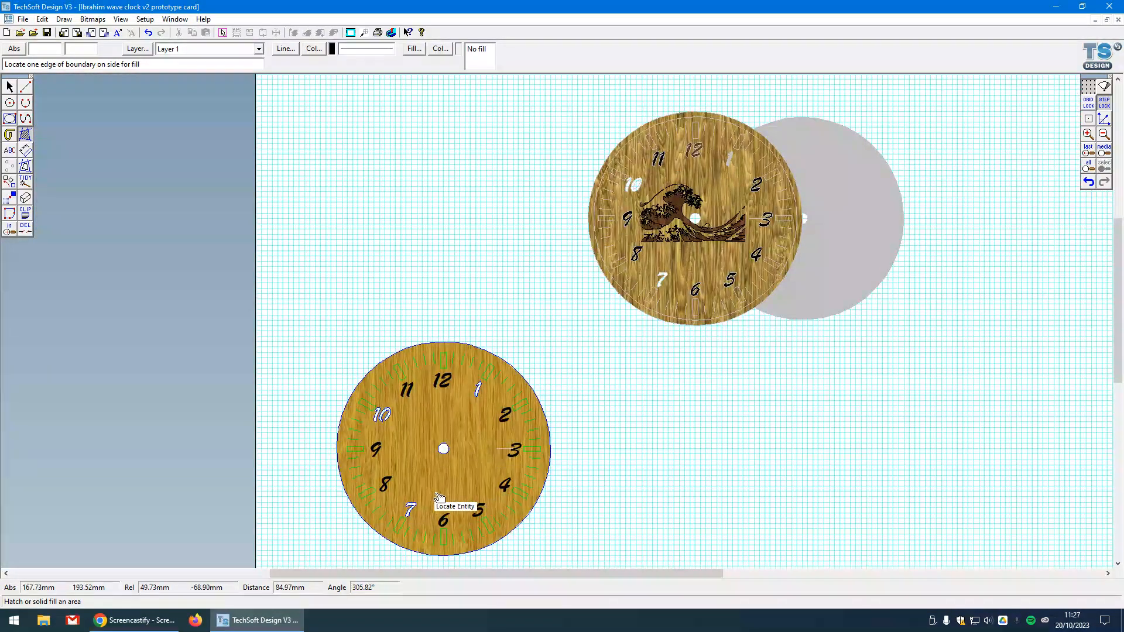
- Move the wood-filled disc horizontally with grid lock on, into the empty space to the right of the line-drawn clock
{"action": "left_click", "coordinate": [9, 87]}
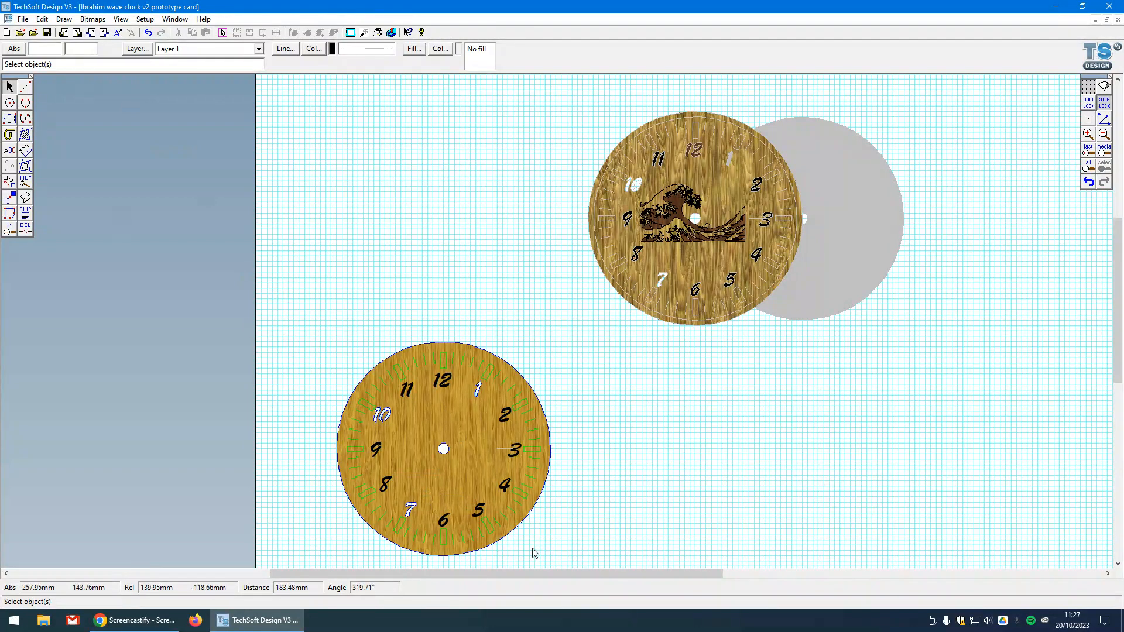
{"action": "scroll", "coordinate": [534, 553], "scroll_direction": "up", "scroll_amount": 2}
{"action": "left_click", "coordinate": [409, 378]}
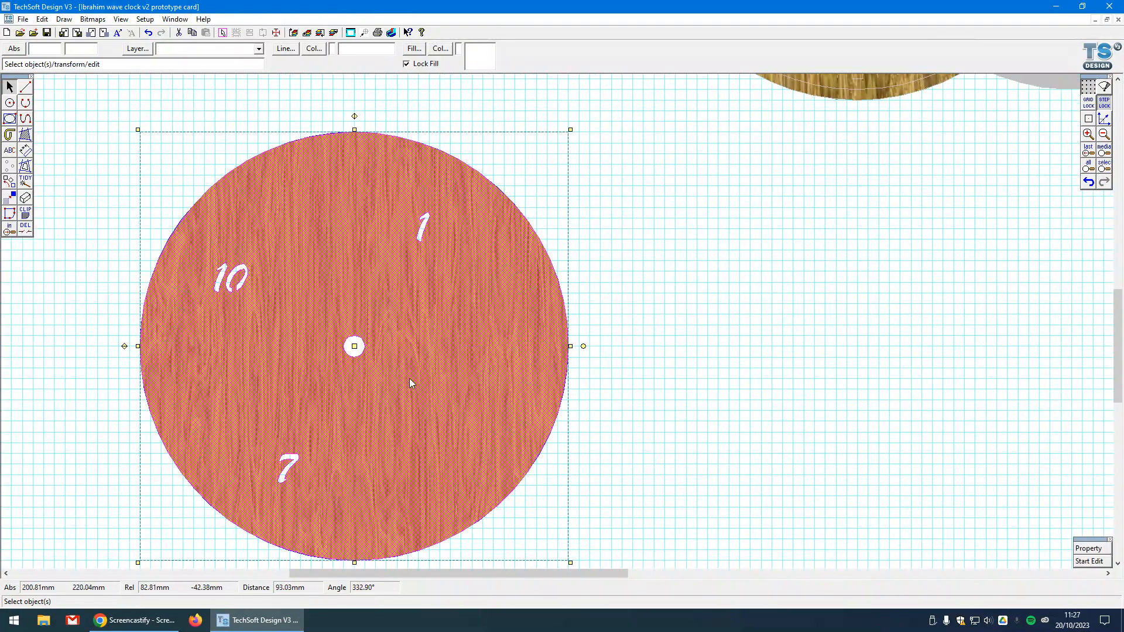
{"action": "left_click", "coordinate": [354, 347]}
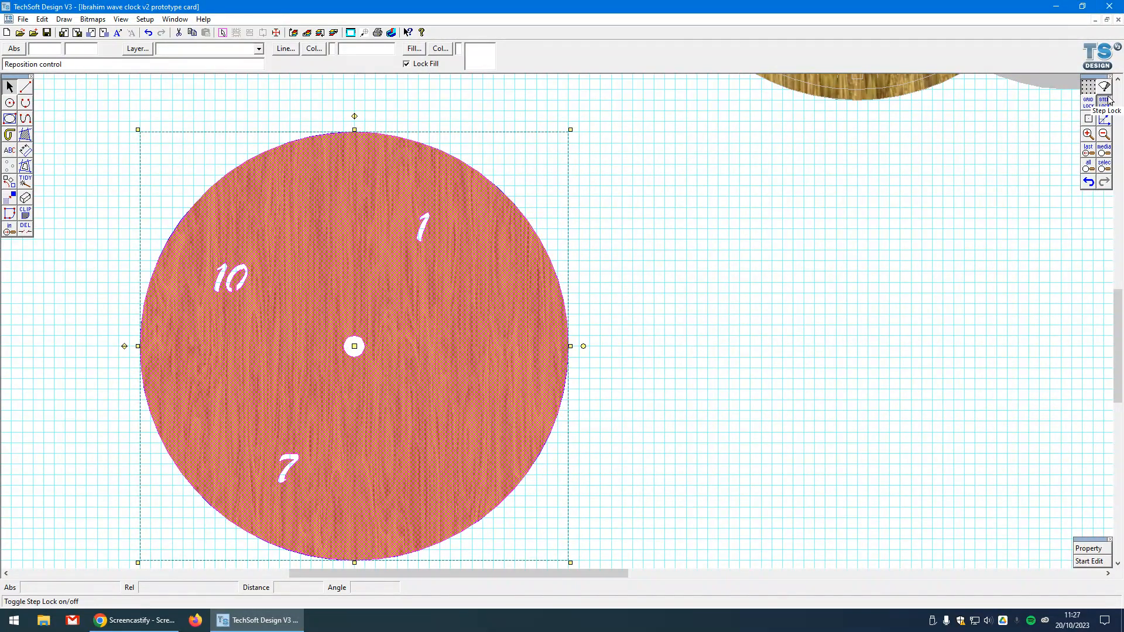
{"action": "key", "text": "Escape"}
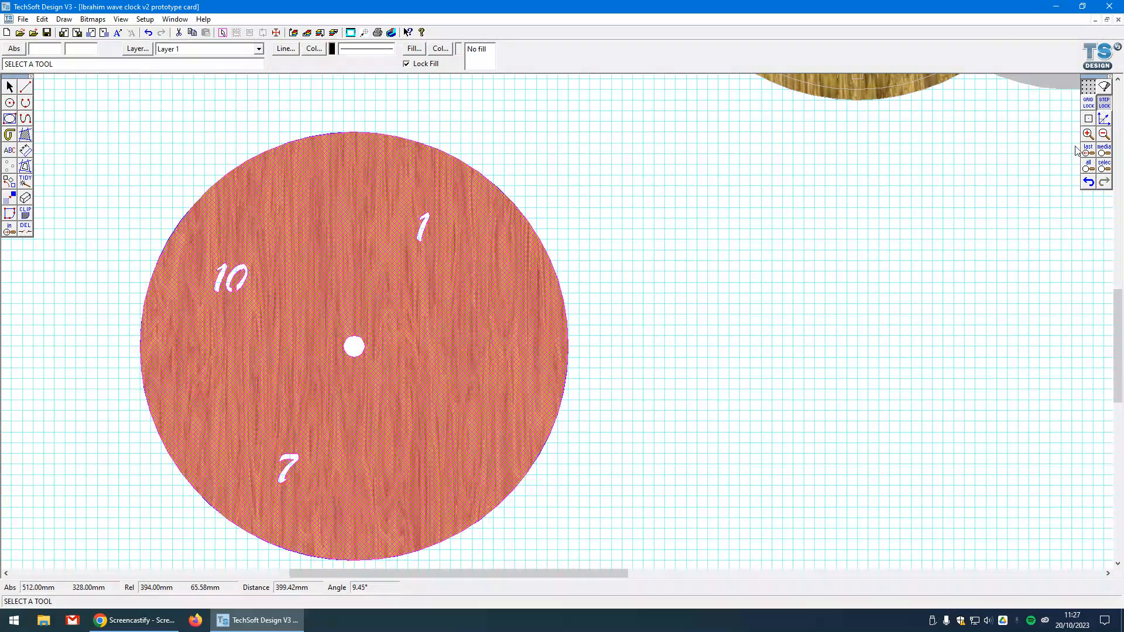
{"action": "left_click", "coordinate": [9, 87]}
{"action": "left_click", "coordinate": [356, 346]}
{"action": "scroll", "coordinate": [360, 346], "scroll_direction": "down", "scroll_amount": 1}
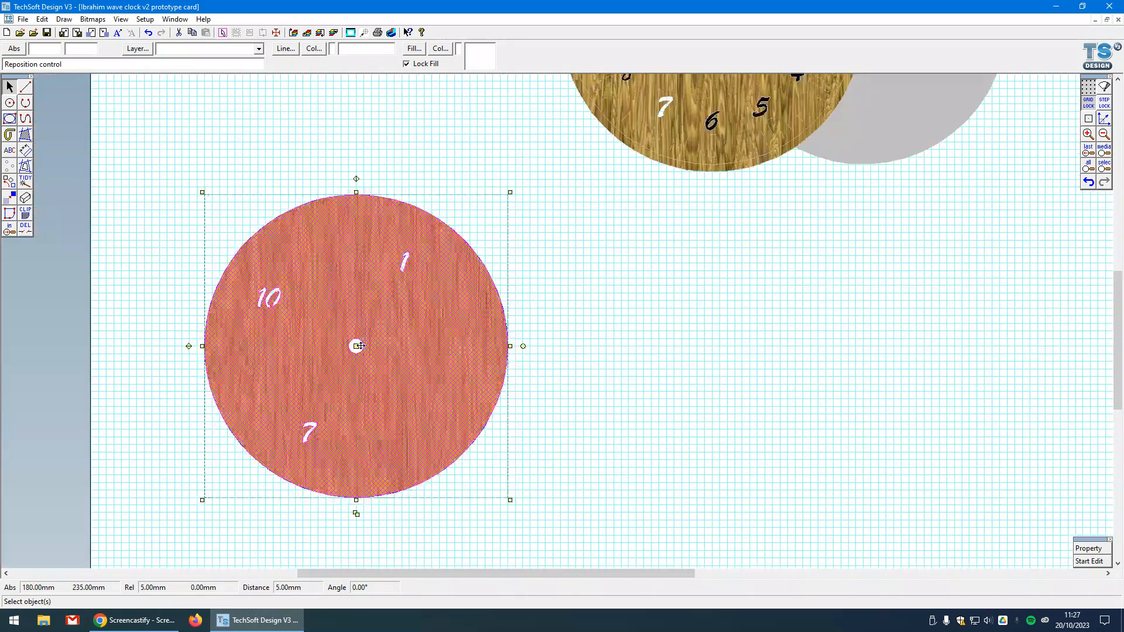
{"action": "left_click", "coordinate": [952, 349]}
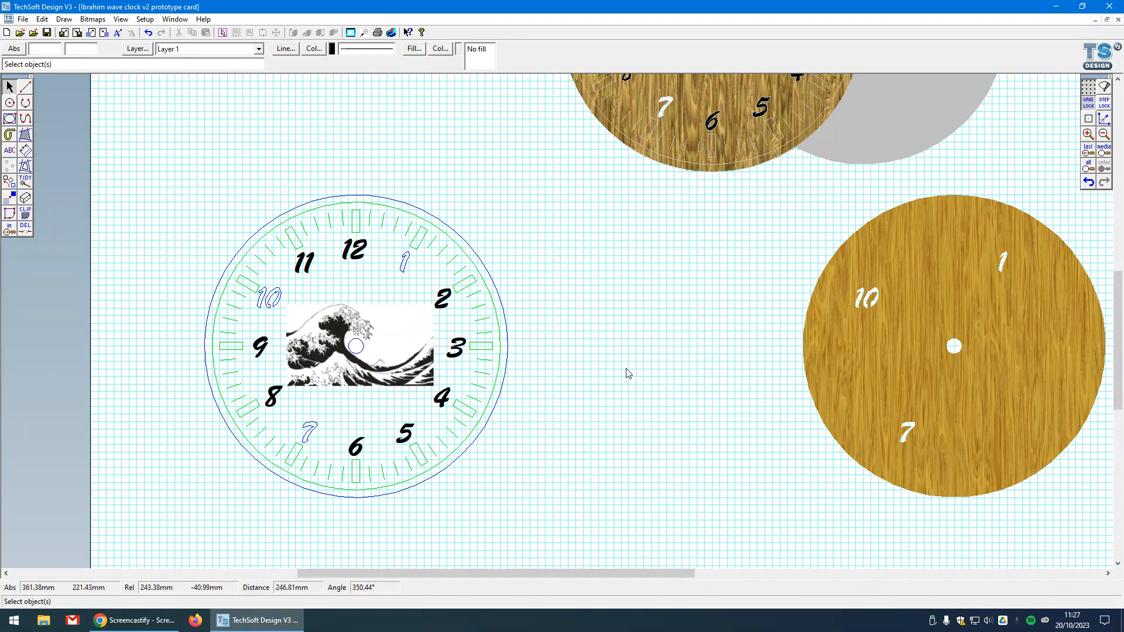
- Duplicate the complete line-drawn clock, including the wave image, and place the copy directly above the original
{"action": "left_click", "coordinate": [1009, 374]}
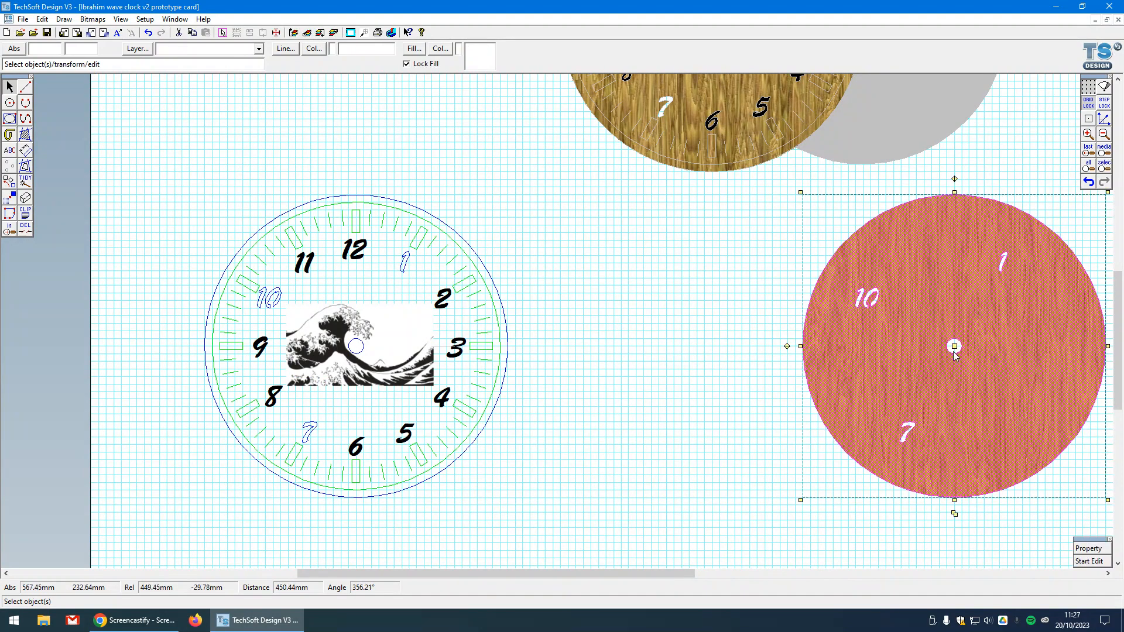
{"action": "left_click", "coordinate": [649, 375]}
{"action": "left_click_drag", "start_coordinate": [160, 172], "coordinate": [545, 536]}
{"action": "key", "text": "ctrl+c"}
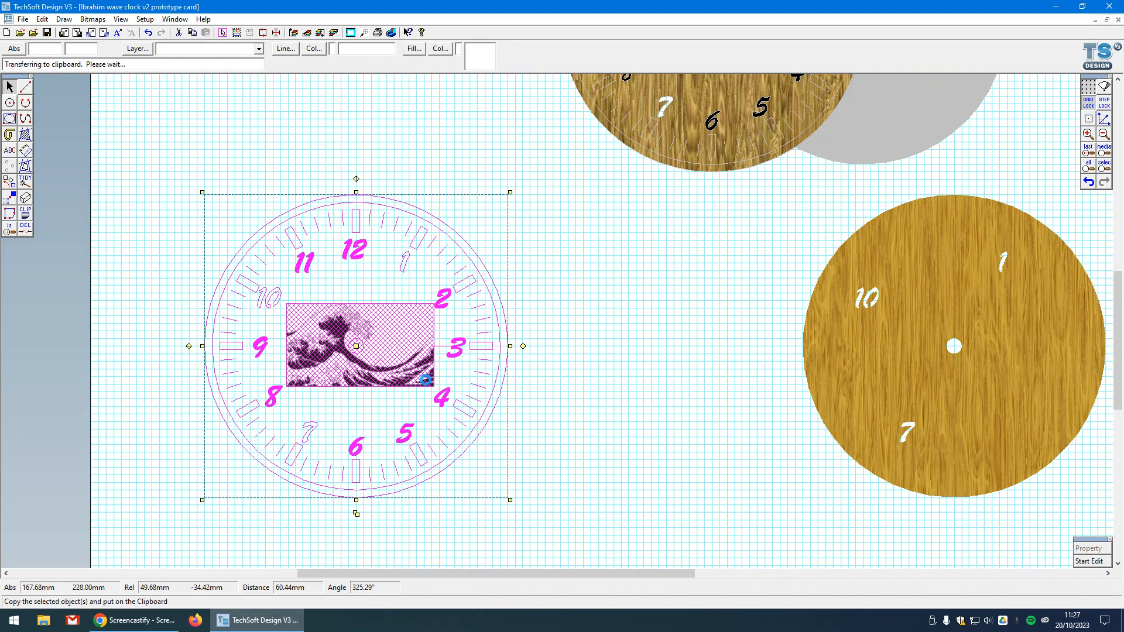
{"action": "key", "text": "ctrl+v"}
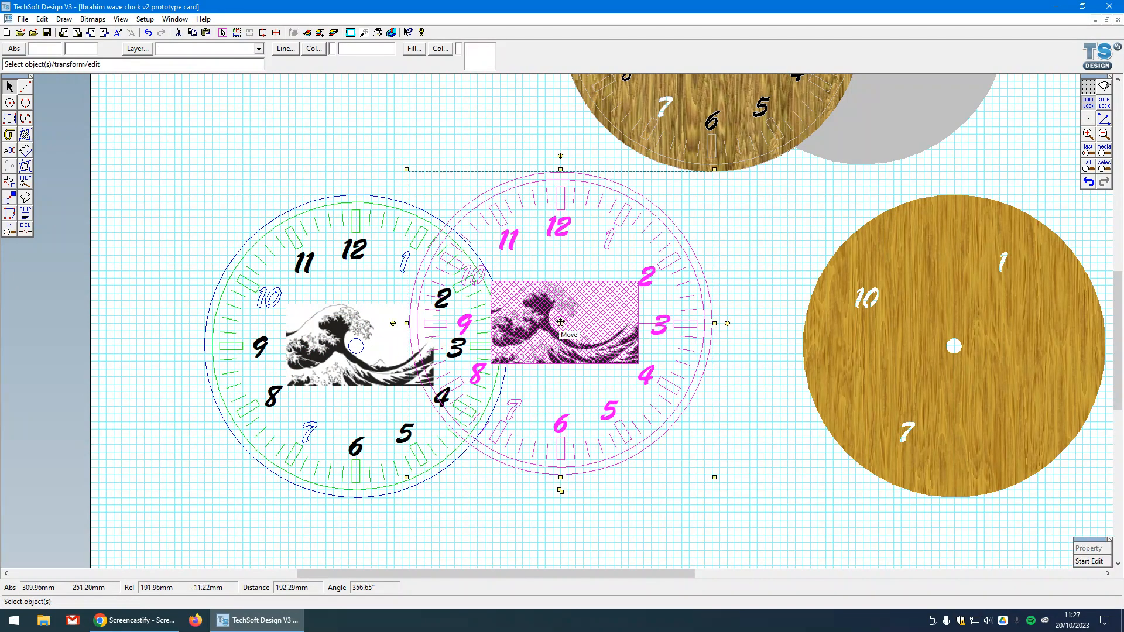
{"action": "left_click", "coordinate": [560, 324]}
{"action": "scroll", "coordinate": [458, 346], "scroll_direction": "down", "scroll_amount": 1}
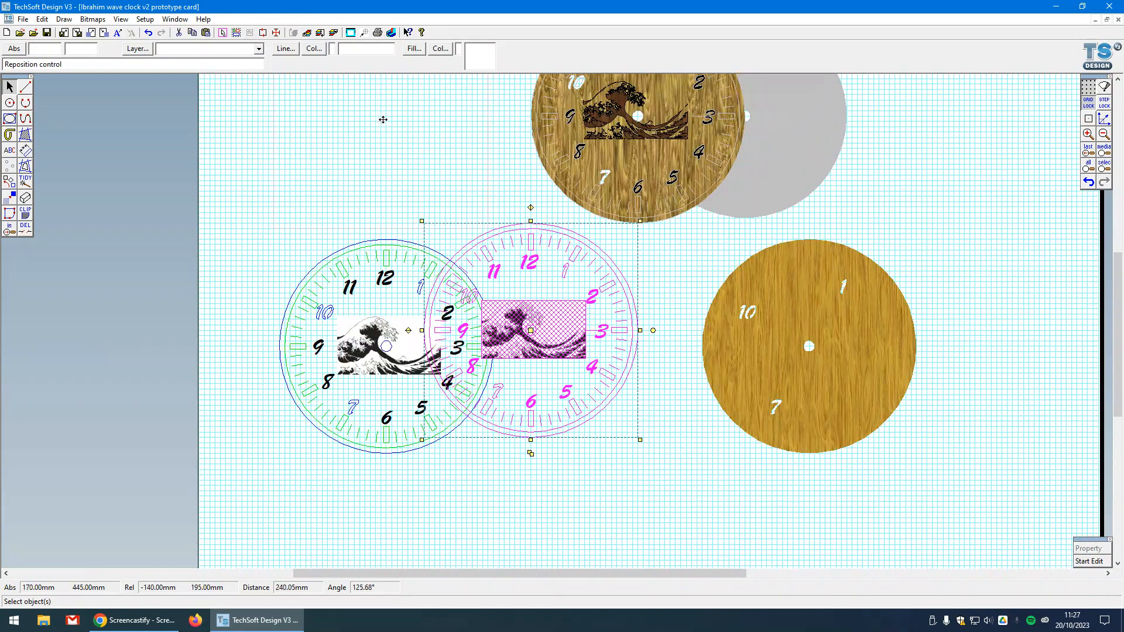
{"action": "left_click", "coordinate": [387, 112]}
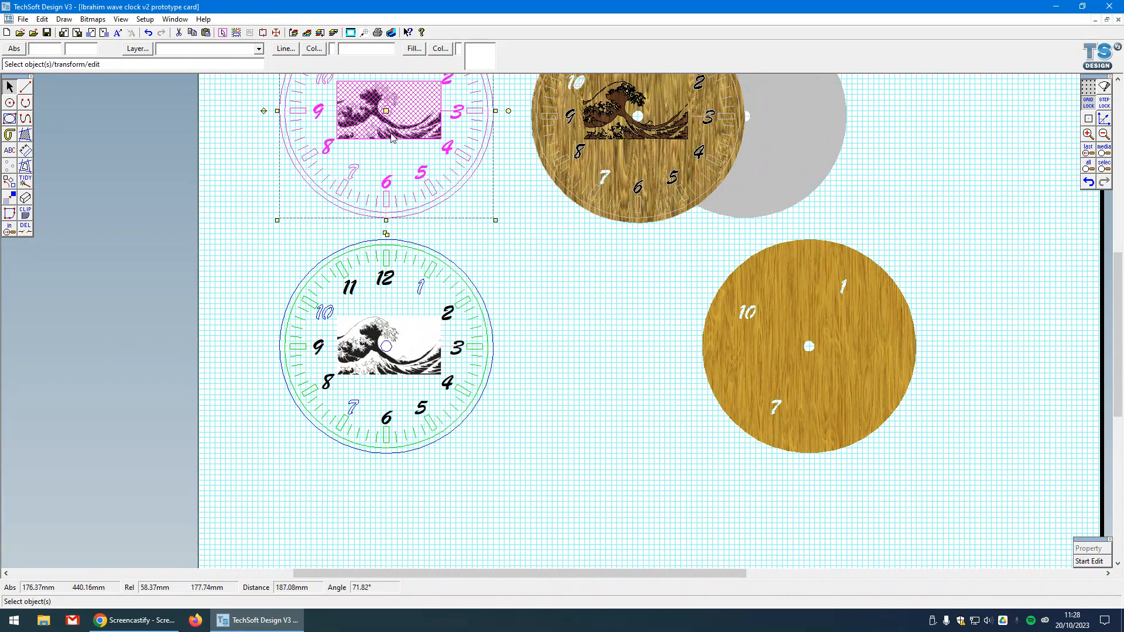
{"action": "left_click", "coordinate": [568, 334]}
- Move the wave image 390 mm horizontally from the line-drawn clock onto the wood-filled disc
{"action": "scroll", "coordinate": [527, 351], "scroll_direction": "up", "scroll_amount": 3}
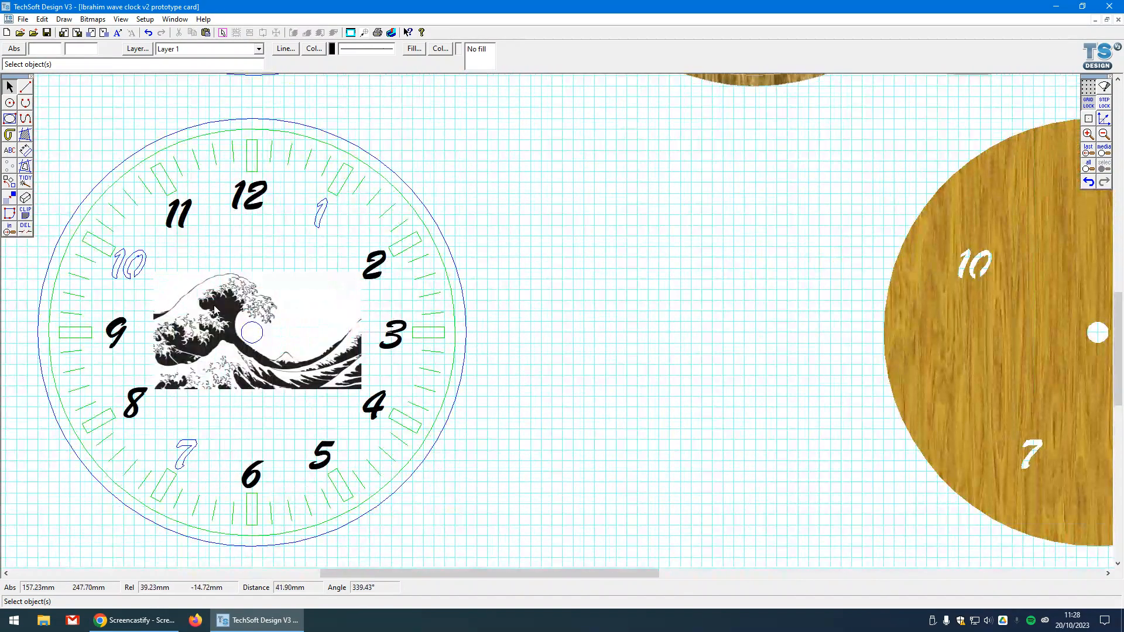
{"action": "scroll", "coordinate": [216, 311], "scroll_direction": "down", "scroll_amount": 1}
{"action": "left_click", "coordinate": [279, 332]}
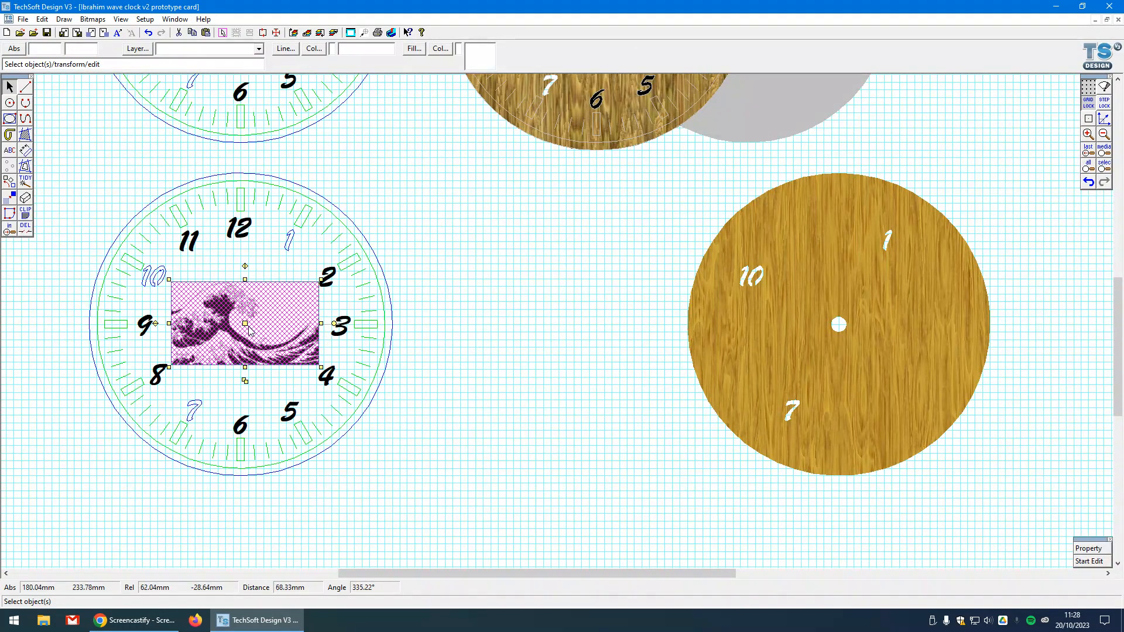
{"action": "left_click_drag", "start_coordinate": [246, 331], "coordinate": [769, 320]}
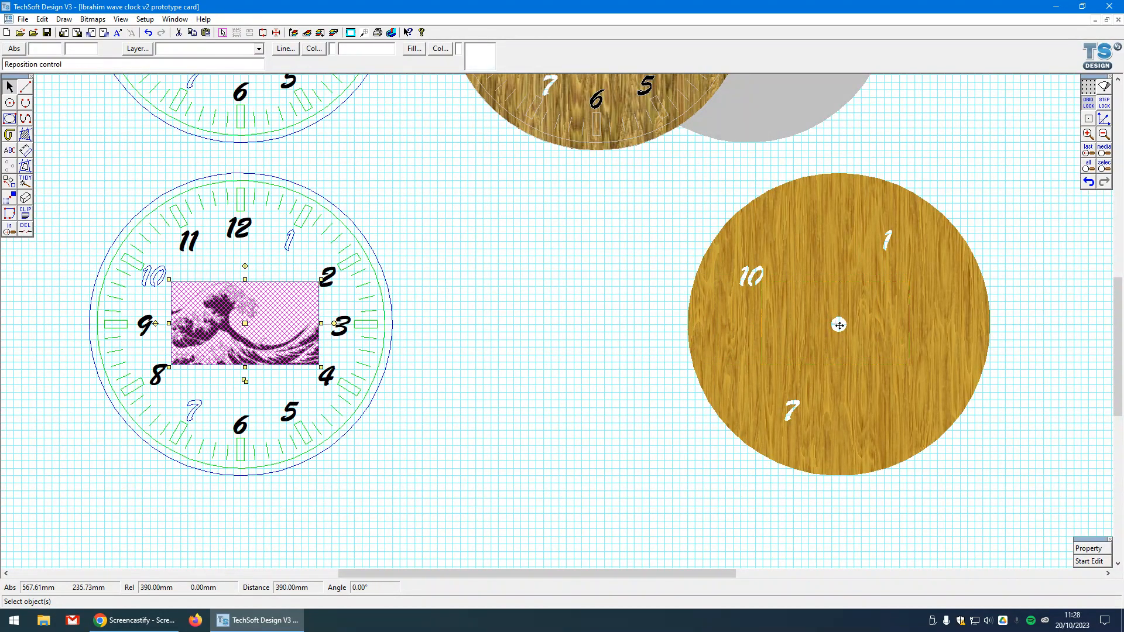
{"action": "scroll", "coordinate": [839, 325], "scroll_direction": "up", "scroll_amount": 1}
{"action": "left_click_drag", "start_coordinate": [839, 325], "coordinate": [841, 334]}
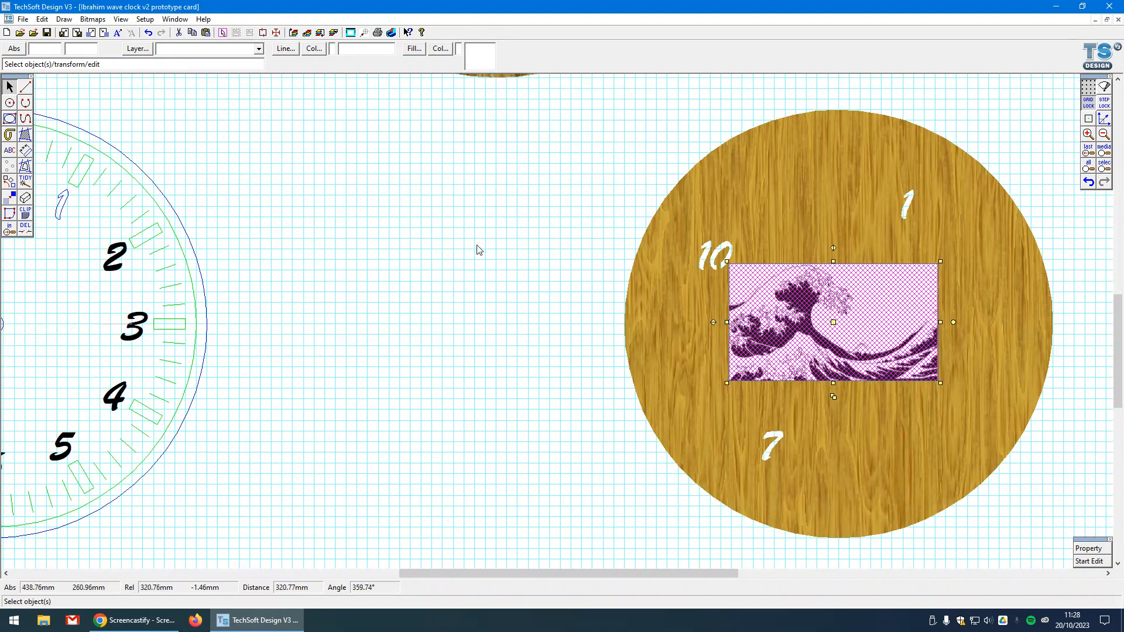
- Send the wood-filled disc to the back, behind the wave image
{"action": "left_click", "coordinate": [516, 349]}
{"action": "left_click", "coordinate": [890, 393]}
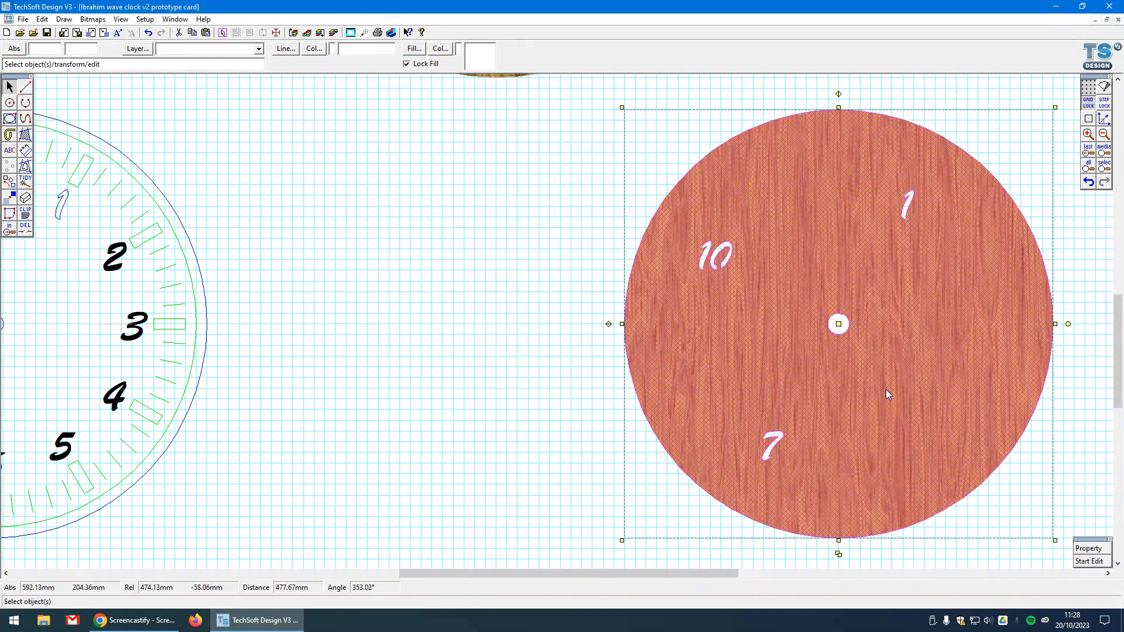
{"action": "left_click", "coordinate": [321, 36]}
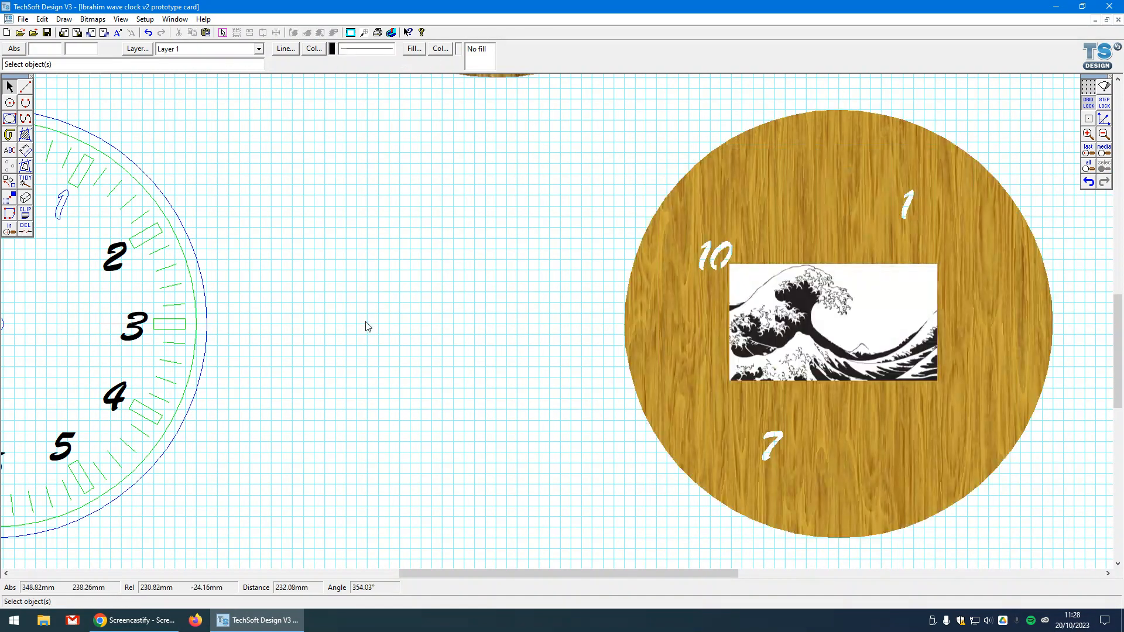
- Move the wave image from the wood-filled disc back onto the centre of the line-drawn clock
{"action": "scroll", "coordinate": [815, 393], "scroll_direction": "down", "scroll_amount": 1}
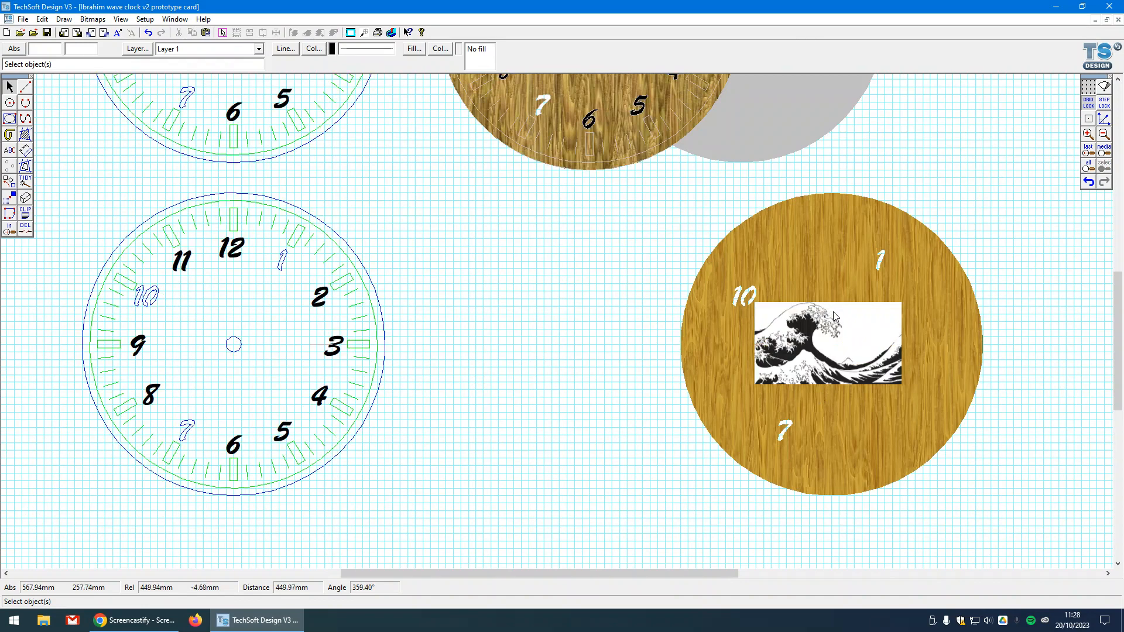
{"action": "left_click", "coordinate": [869, 338]}
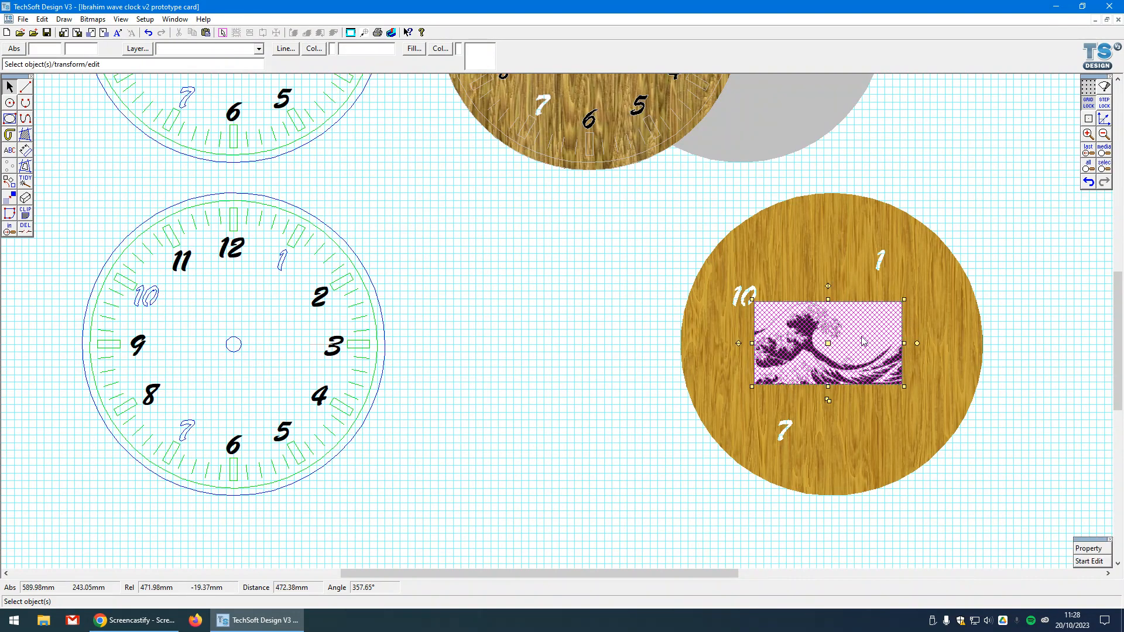
{"action": "mouse_move", "coordinate": [817, 342]}
{"action": "left_mouse_down"}
{"action": "mouse_move", "coordinate": [636, 350]}
{"action": "mouse_move", "coordinate": [216, 336]}
{"action": "mouse_move", "coordinate": [242, 344]}
{"action": "left_mouse_up"}
{"action": "left_click", "coordinate": [442, 369]}
{"action": "left_click", "coordinate": [272, 351]}
{"action": "left_click", "coordinate": [502, 386]}
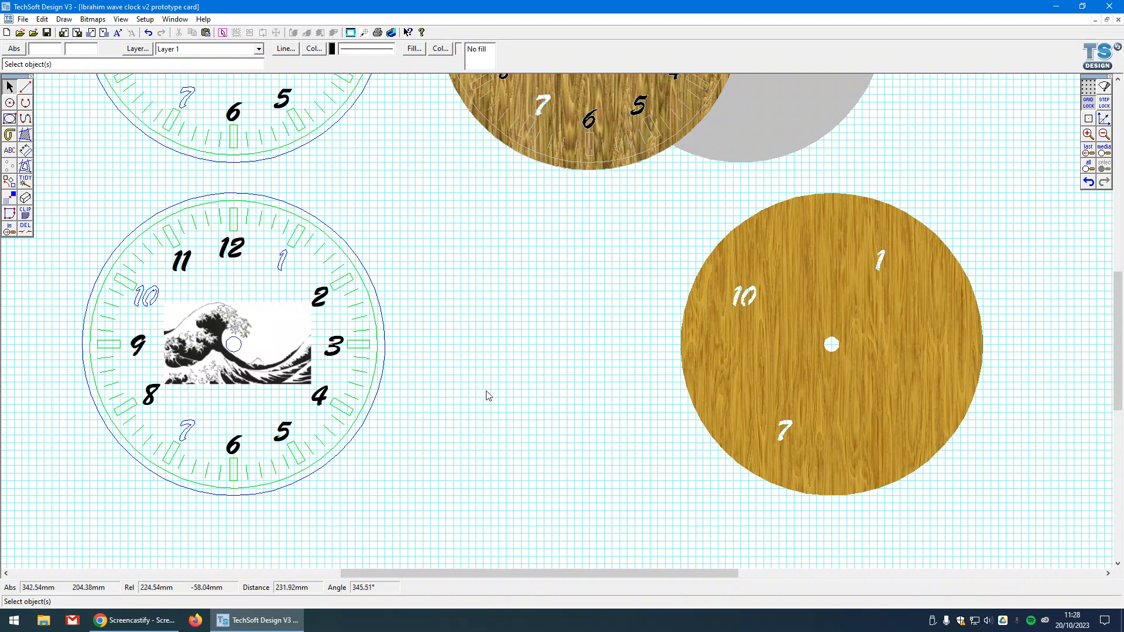
- Copy the wave image and paste the duplicate into the empty space between the line-drawn clock and the wood-filled disc
{"action": "left_click", "coordinate": [294, 335]}
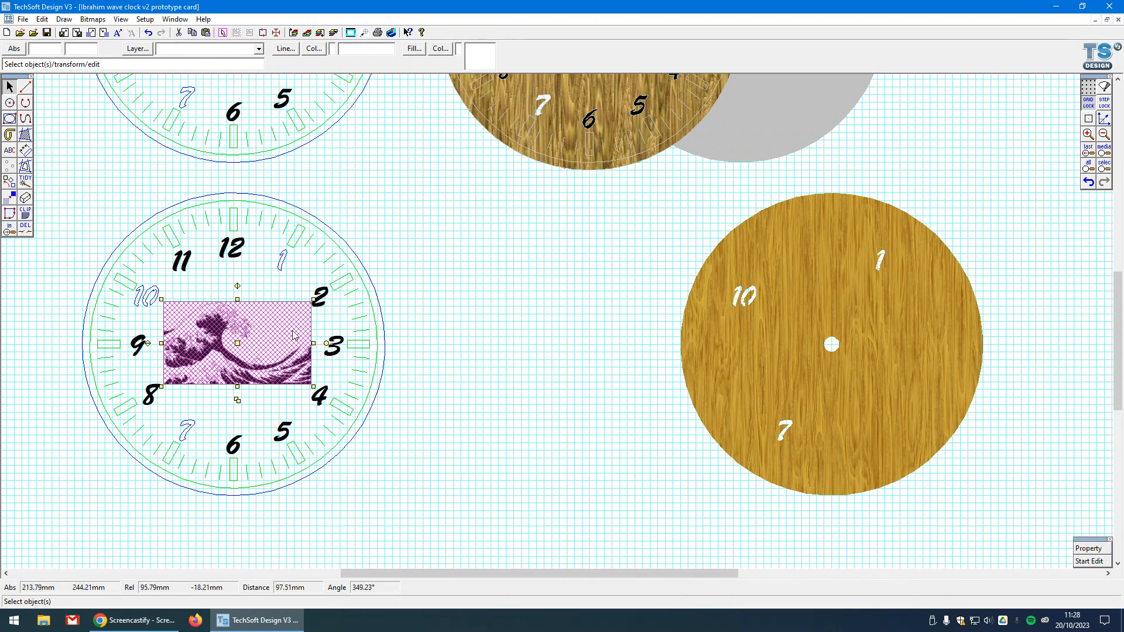
{"action": "key", "text": "ctrl+c"}
{"action": "key", "text": "ctrl+v"}
{"action": "left_click", "coordinate": [553, 321]}
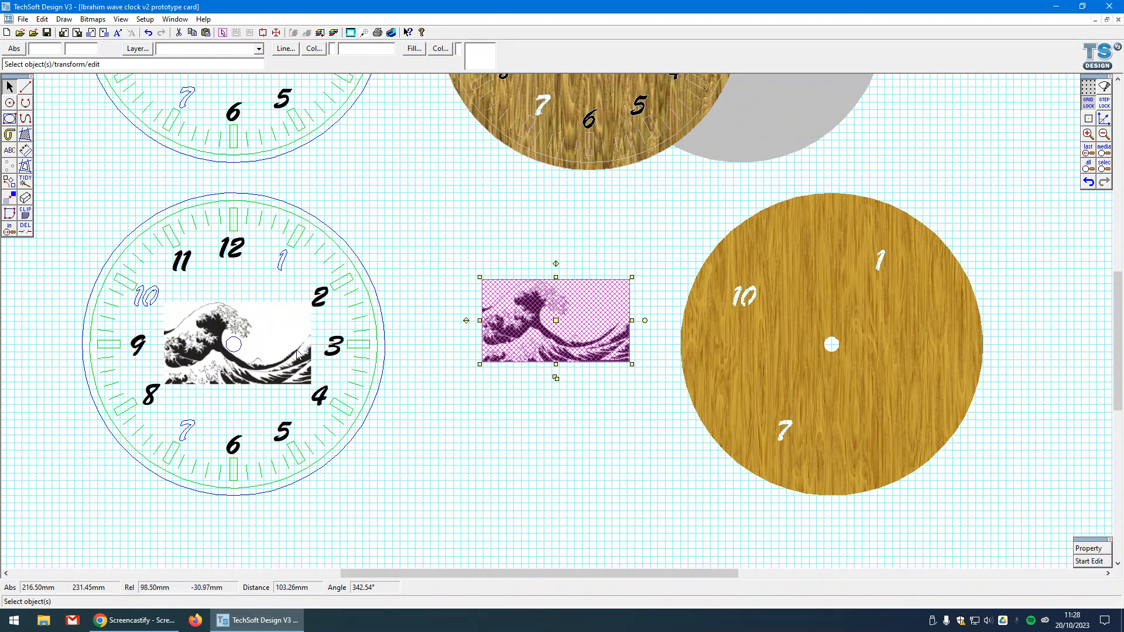
{"action": "left_click", "coordinate": [540, 243]}
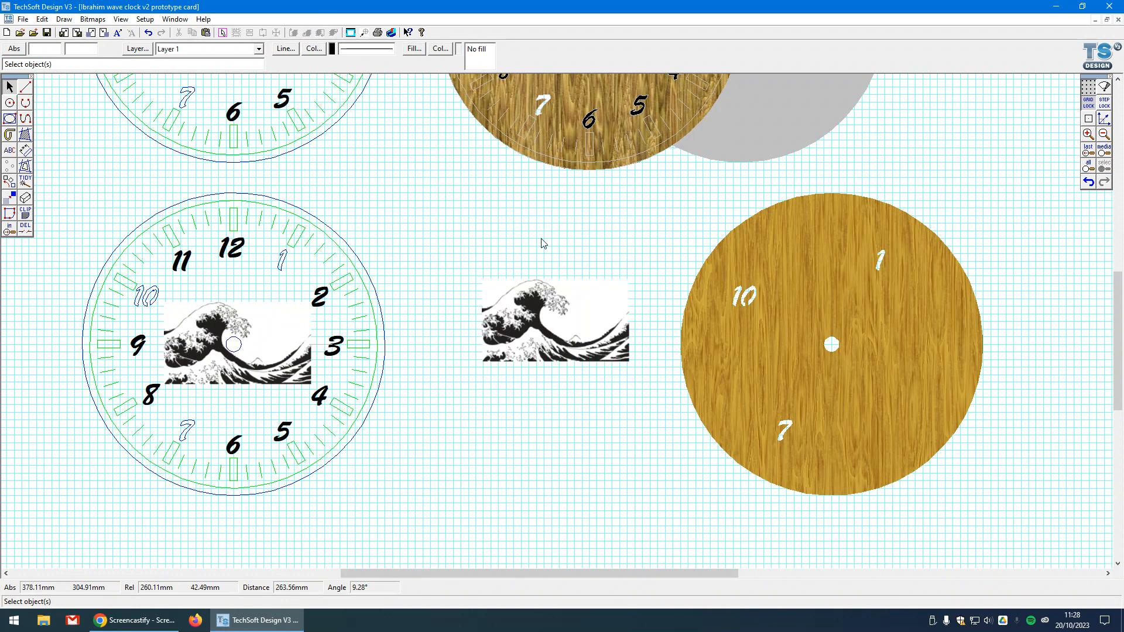
- Vectorise the wave image copy between the two clocks as monochrome with a transparent background, luminance 224 and default conversion settings
{"action": "left_click", "coordinate": [93, 19]}
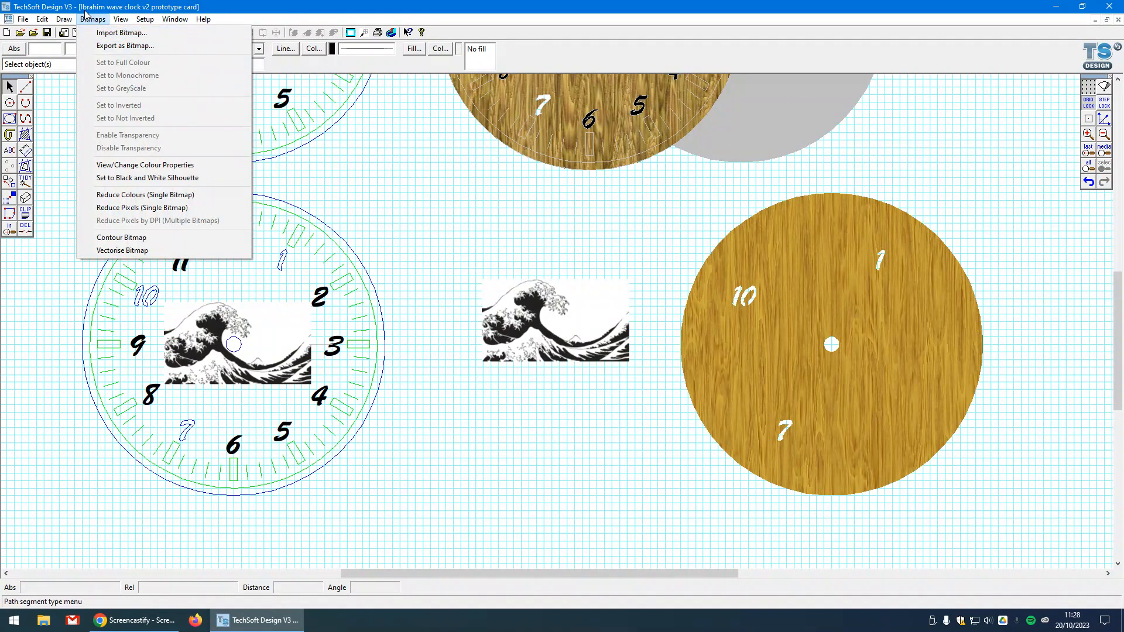
{"action": "left_click", "coordinate": [130, 251]}
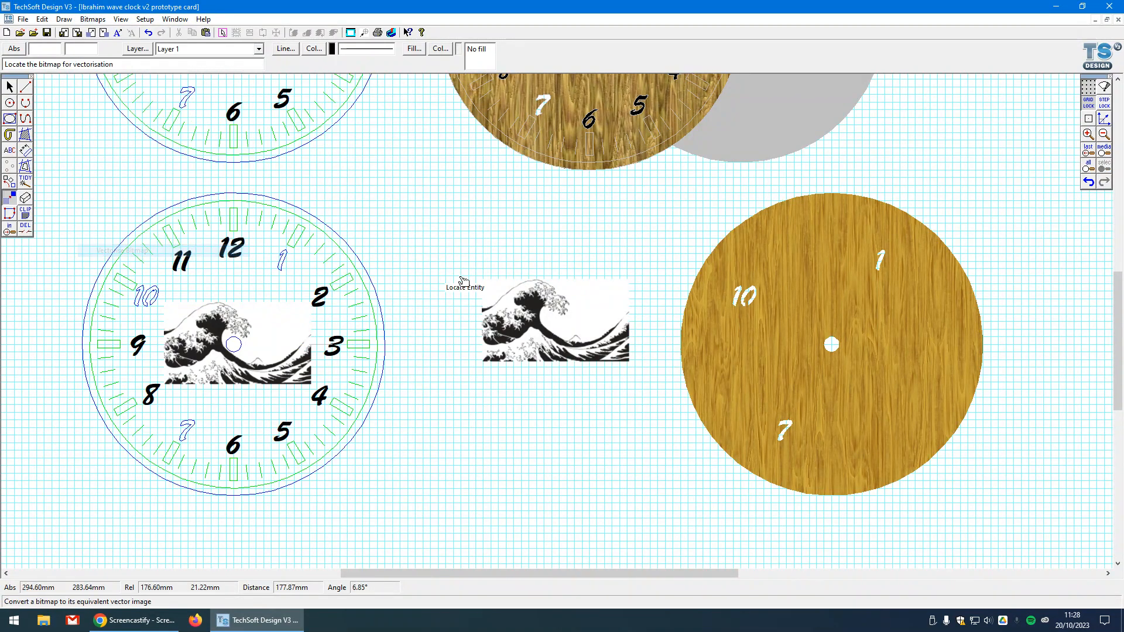
{"action": "left_click", "coordinate": [545, 317]}
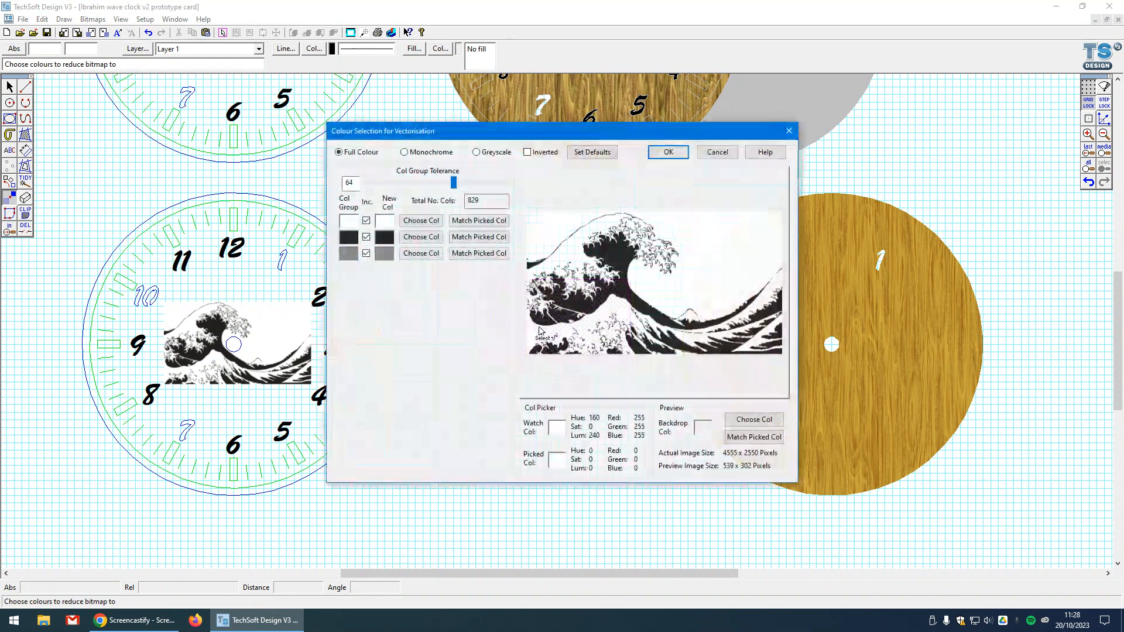
{"action": "left_click", "coordinate": [426, 153]}
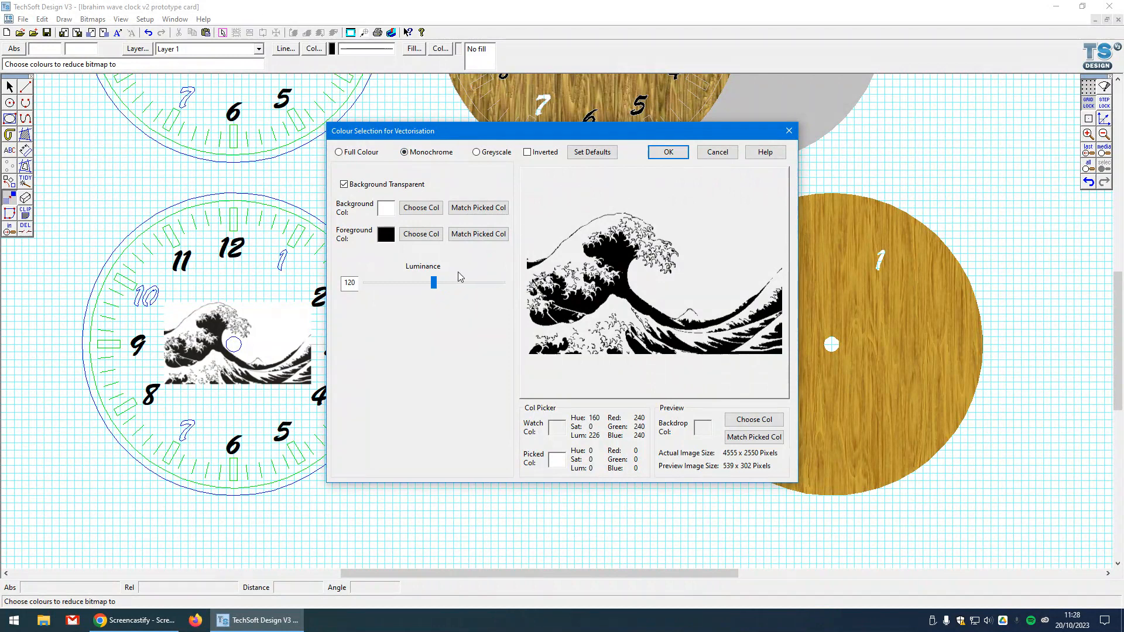
{"action": "left_click_drag", "start_coordinate": [434, 285], "coordinate": [399, 287]}
{"action": "left_click_drag", "start_coordinate": [489, 289], "coordinate": [430, 288]}
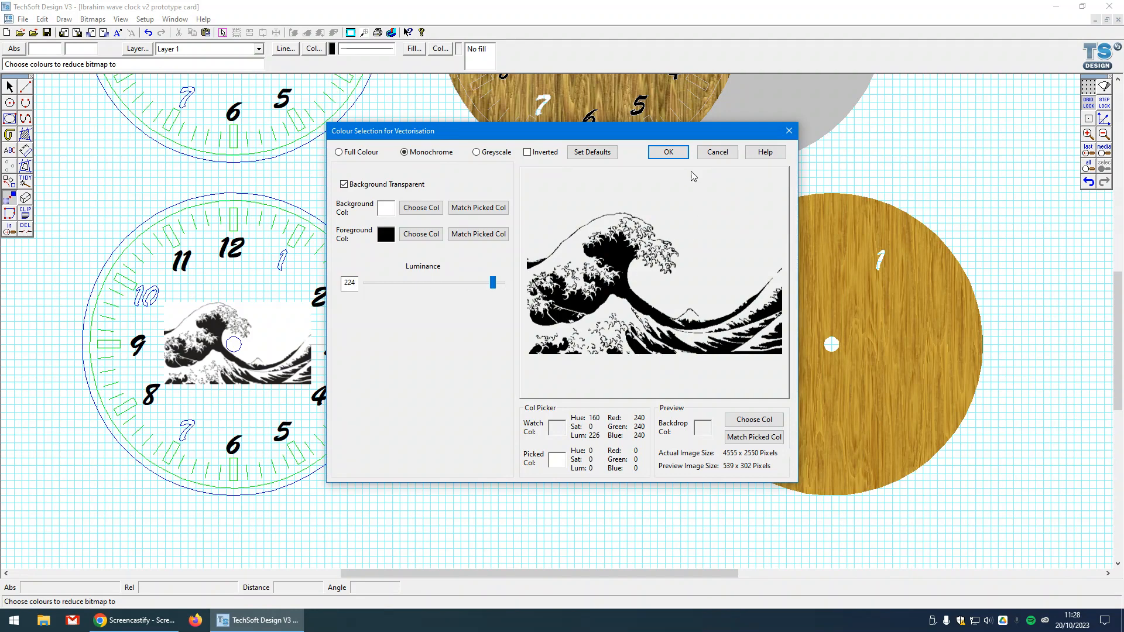
{"action": "left_click", "coordinate": [668, 152]}
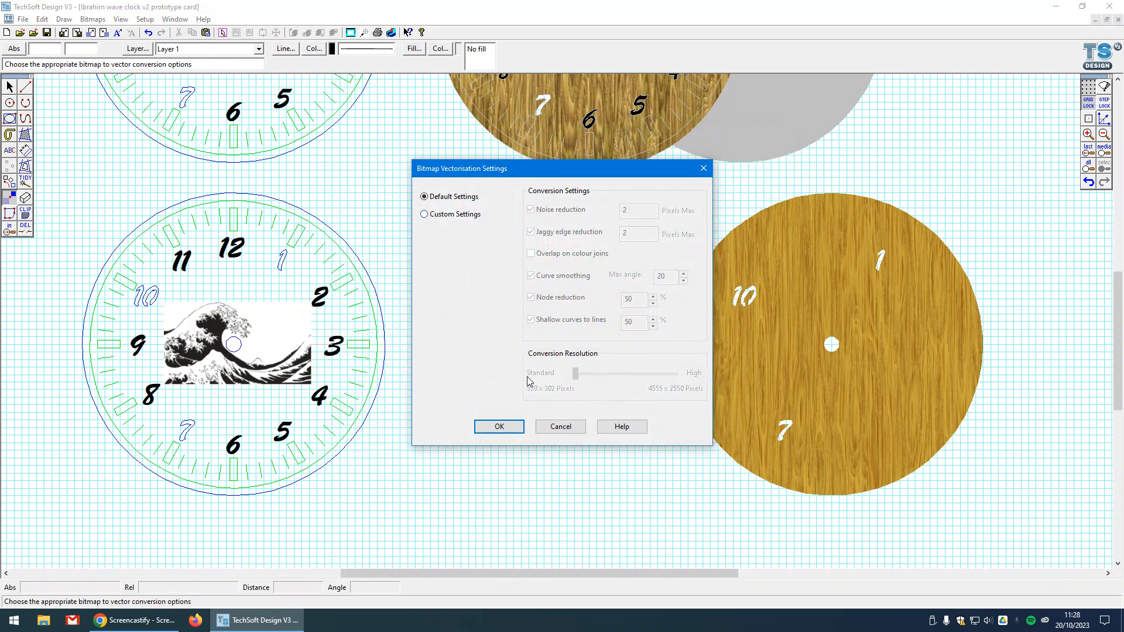
{"action": "left_click", "coordinate": [500, 427]}
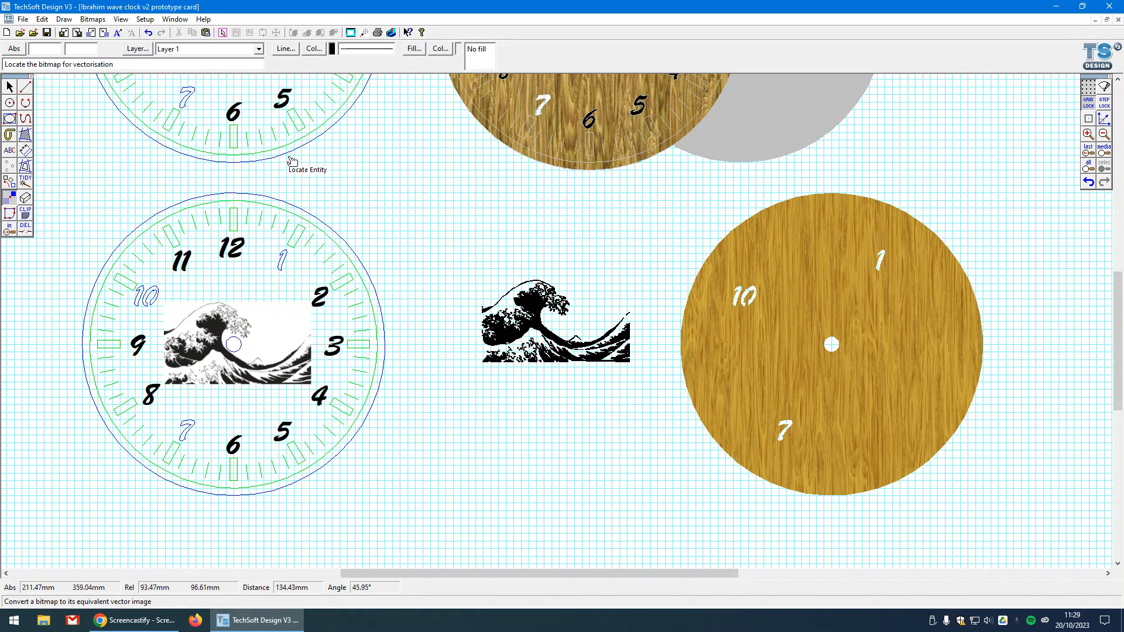
- Inspect the vectorised wave up close, then move it up and slightly left to free the space beneath it
{"action": "scroll", "coordinate": [514, 321], "scroll_direction": "up", "scroll_amount": 2}
{"action": "scroll", "coordinate": [629, 317], "scroll_direction": "up", "scroll_amount": 2}
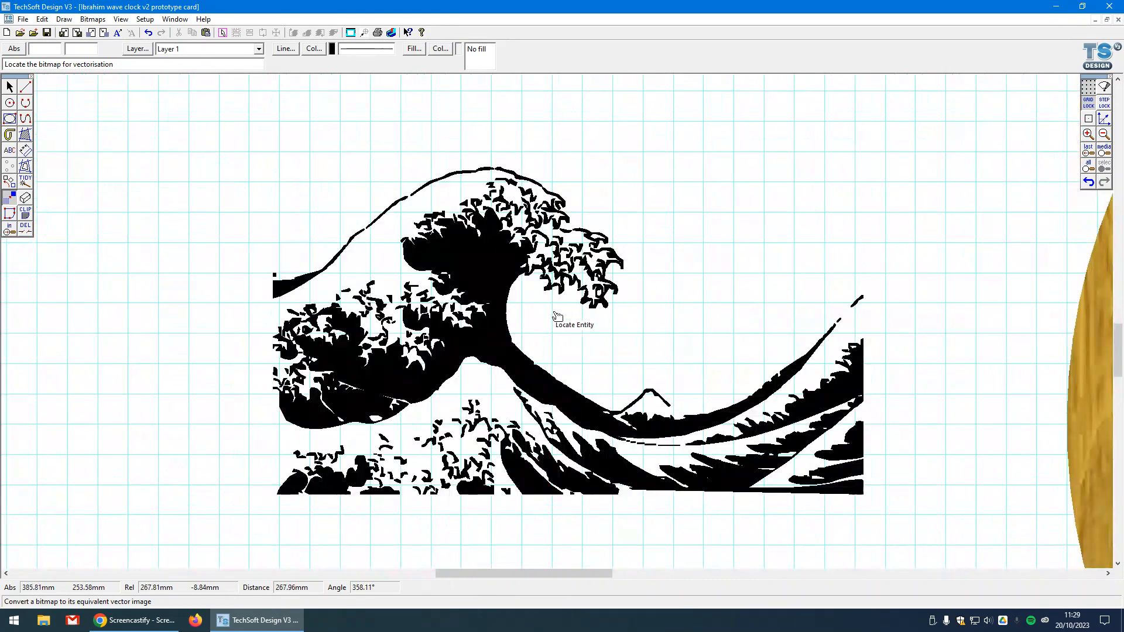
{"action": "scroll", "coordinate": [602, 305], "scroll_direction": "up", "scroll_amount": 3}
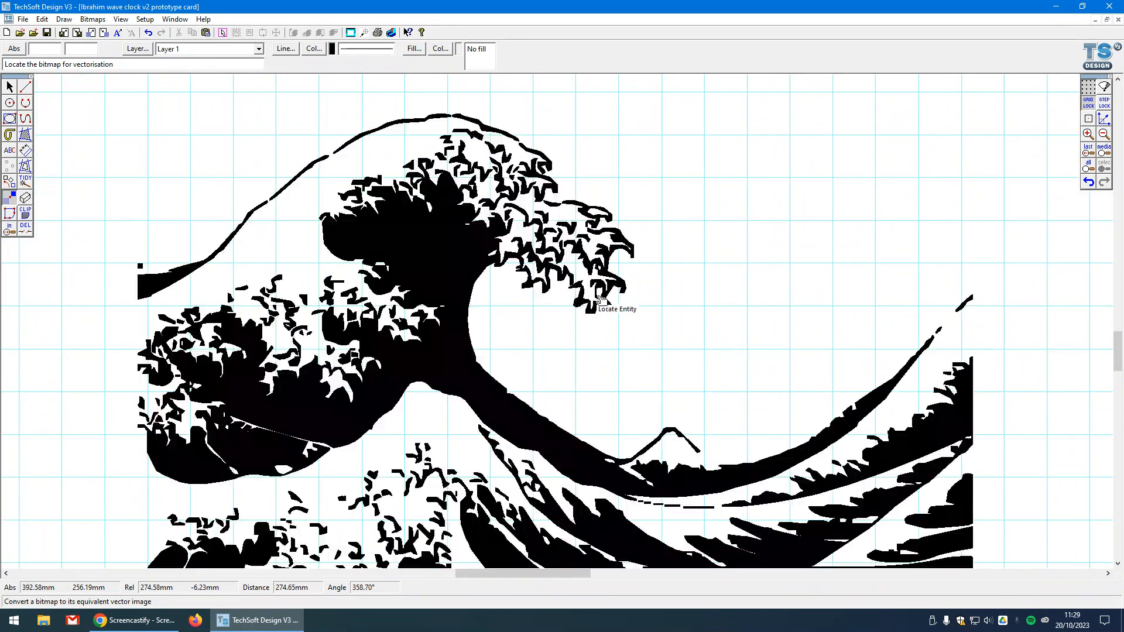
{"action": "scroll", "coordinate": [602, 299], "scroll_direction": "down", "scroll_amount": 2}
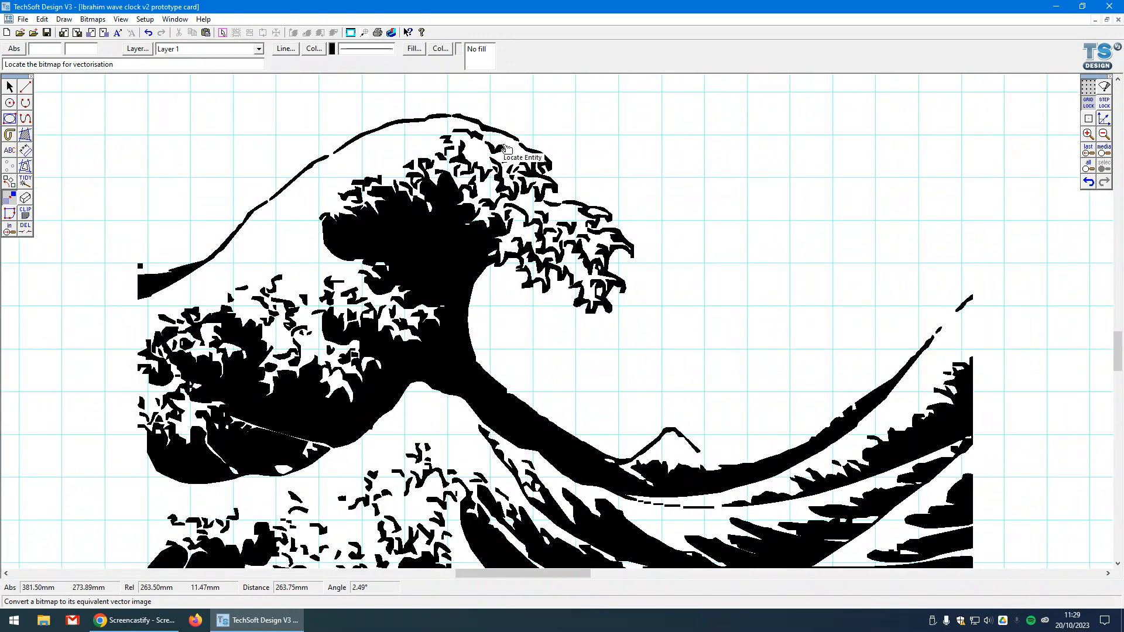
{"action": "scroll", "coordinate": [621, 282], "scroll_direction": "down", "scroll_amount": 3}
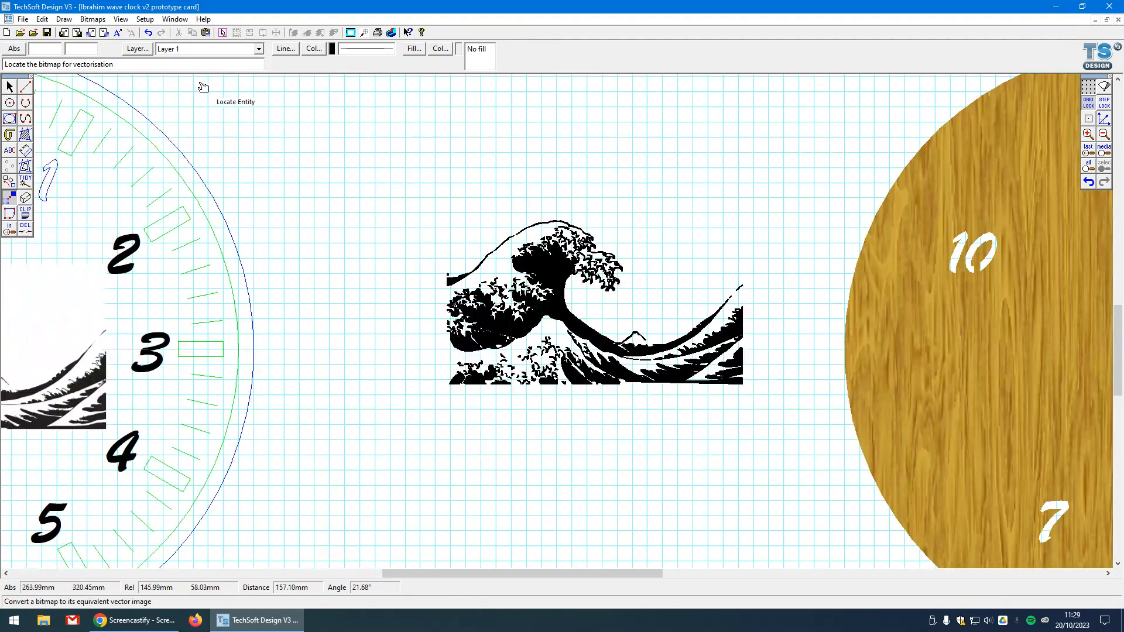
{"action": "key", "text": "Escape"}
{"action": "left_click", "coordinate": [584, 322]}
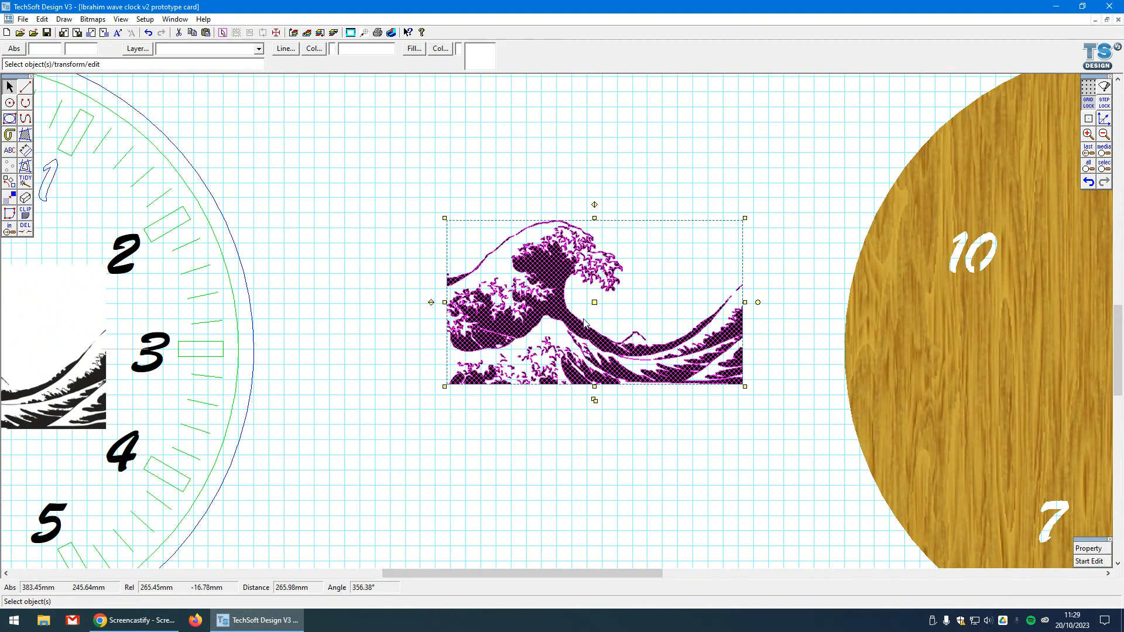
{"action": "left_click_drag", "start_coordinate": [596, 304], "coordinate": [538, 204]}
{"action": "scroll", "coordinate": [493, 375], "scroll_direction": "down", "scroll_amount": 2}
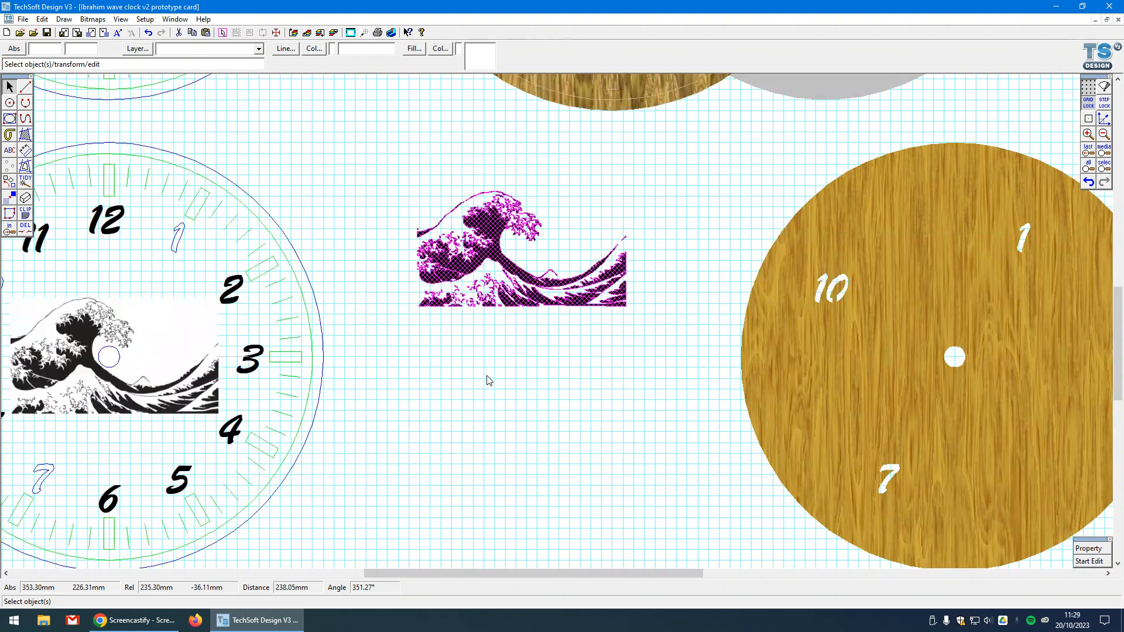
- Copy the original wave image from the line-drawn clock and place the duplicate directly below the vectorised wave
{"action": "left_click", "coordinate": [166, 390]}
{"action": "key", "text": "ctrl+c"}
{"action": "key", "text": "ctrl+v"}
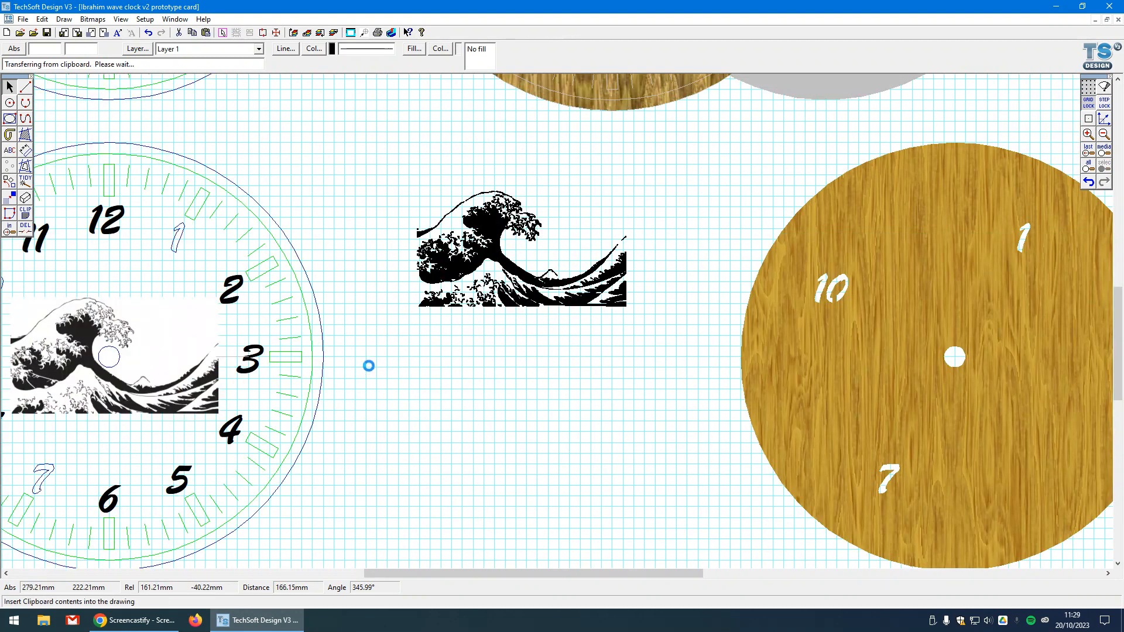
{"action": "left_click", "coordinate": [544, 326]}
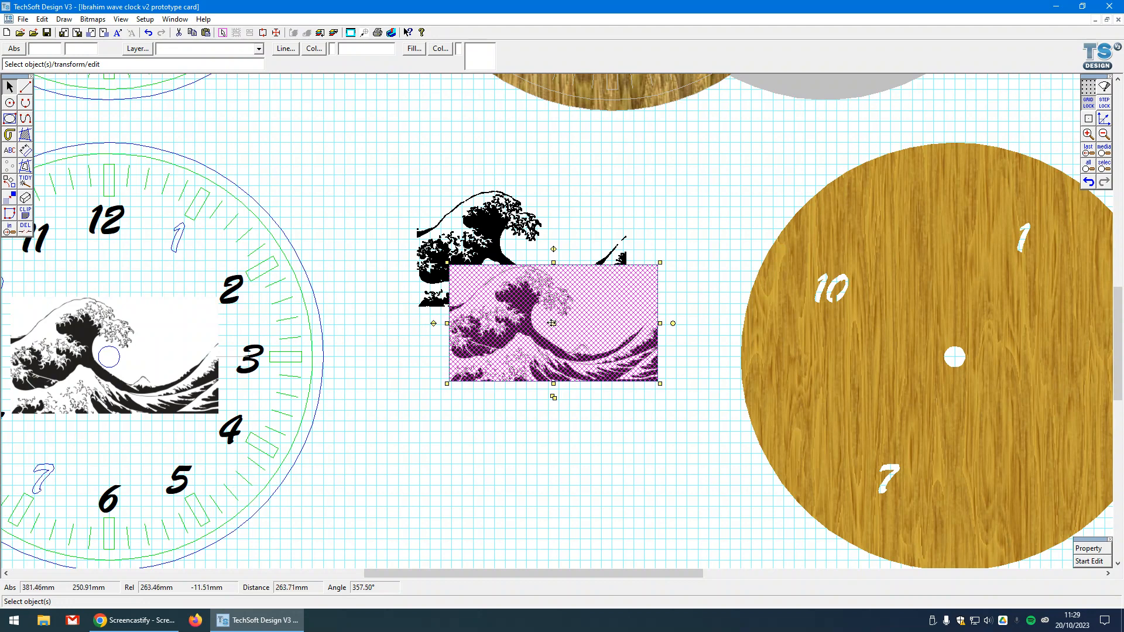
{"action": "left_click_drag", "start_coordinate": [545, 325], "coordinate": [531, 384]}
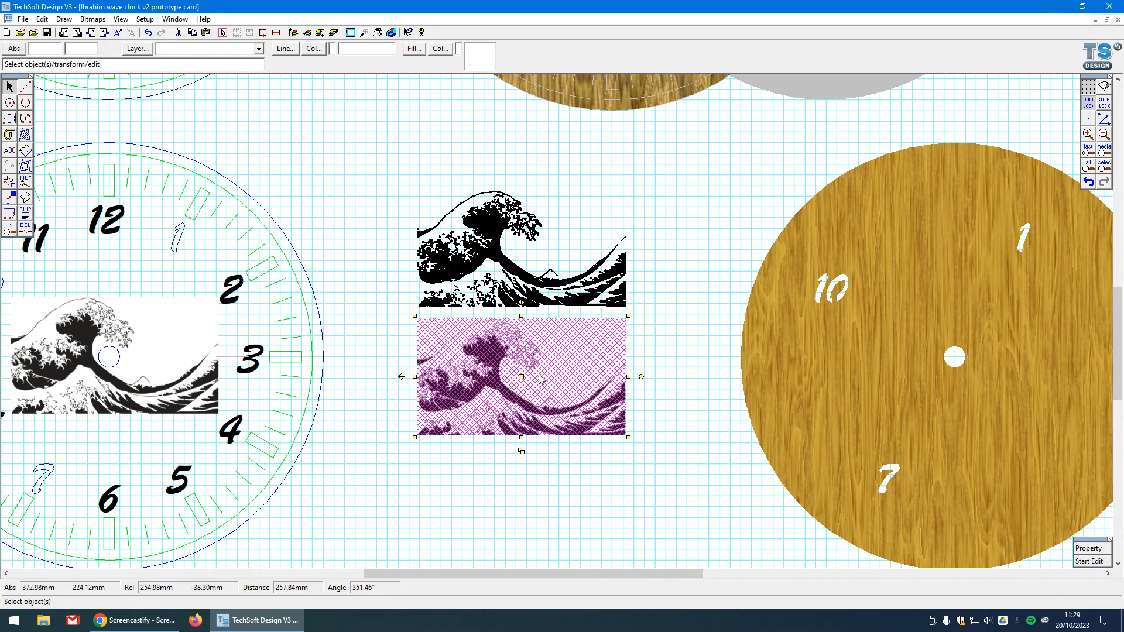
- Vectorise the lower wave copy as monochrome with luminance 208, using custom settings and a conversion resolution above standard
{"action": "left_click", "coordinate": [94, 22]}
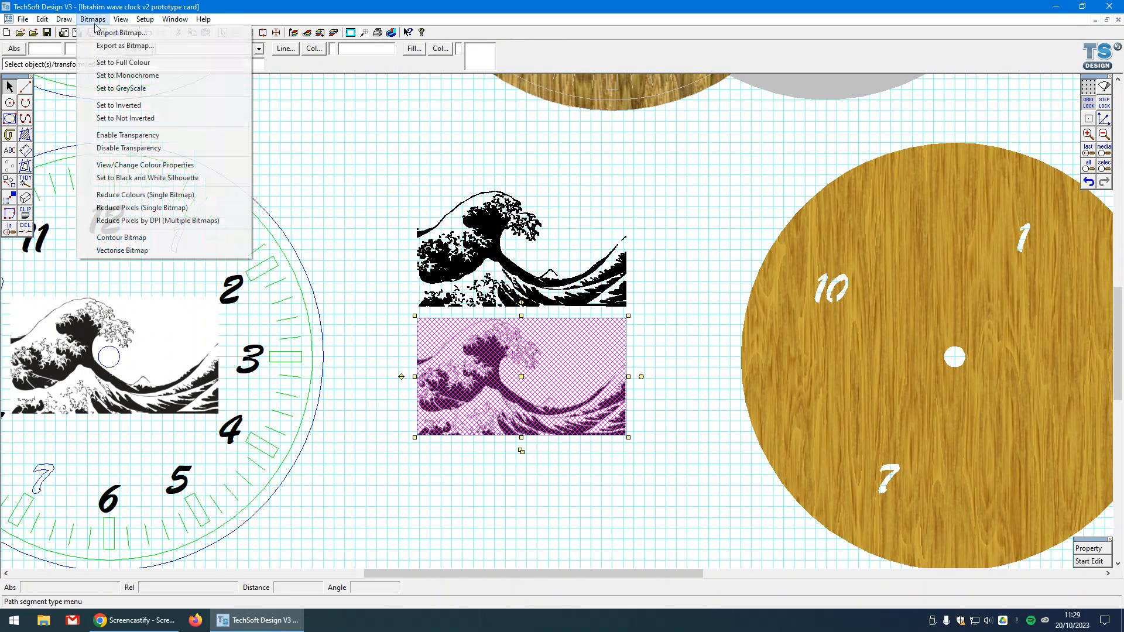
{"action": "left_click", "coordinate": [135, 250]}
{"action": "left_click", "coordinate": [544, 367]}
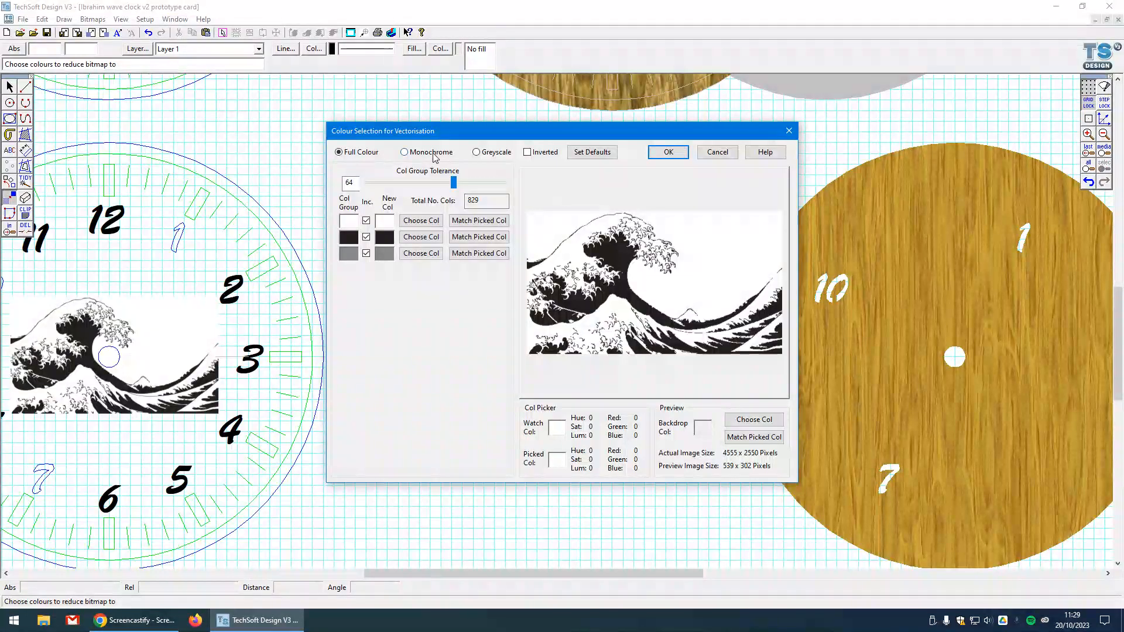
{"action": "left_click", "coordinate": [436, 153]}
{"action": "left_click_drag", "start_coordinate": [437, 285], "coordinate": [483, 291]}
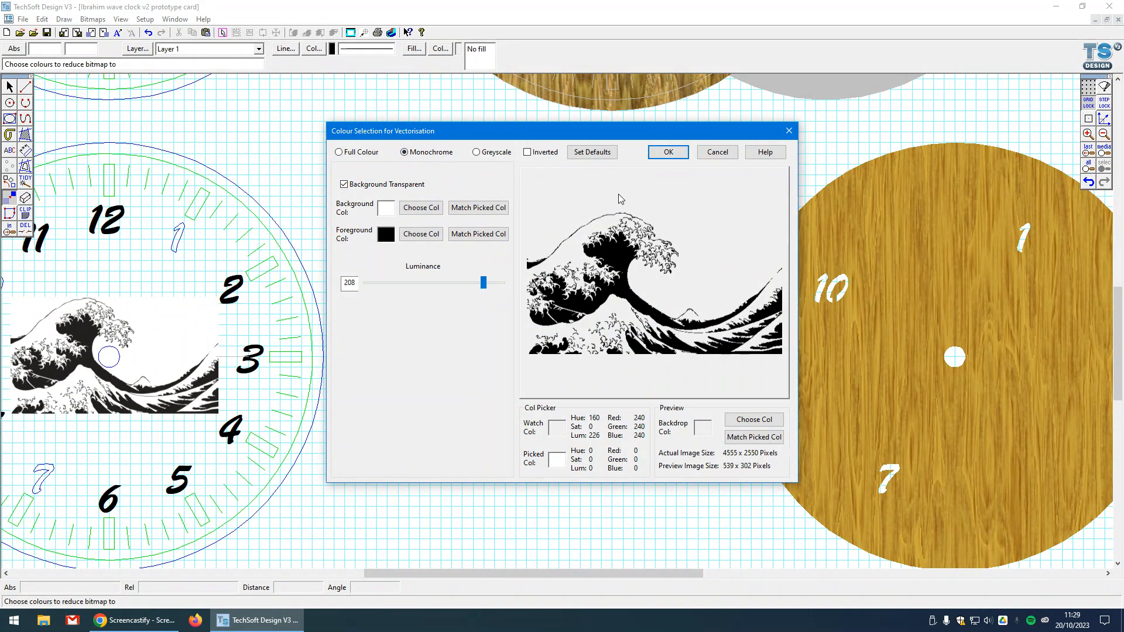
{"action": "left_click", "coordinate": [668, 152]}
{"action": "left_click", "coordinate": [451, 214]}
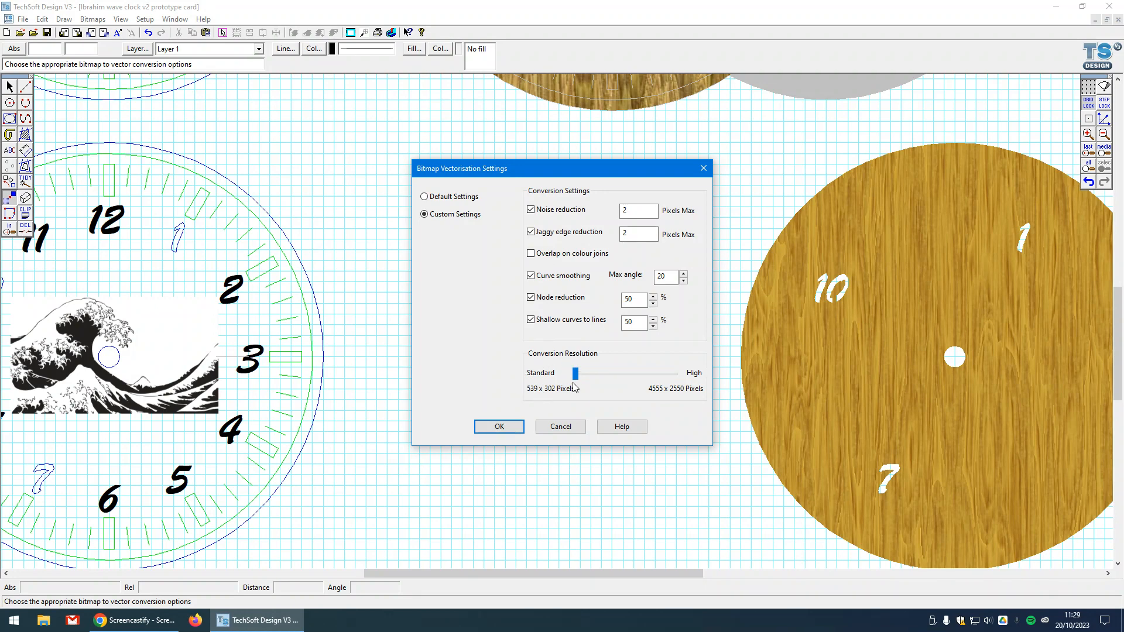
{"action": "left_click_drag", "start_coordinate": [577, 378], "coordinate": [578, 378]}
{"action": "left_click", "coordinate": [521, 427]}
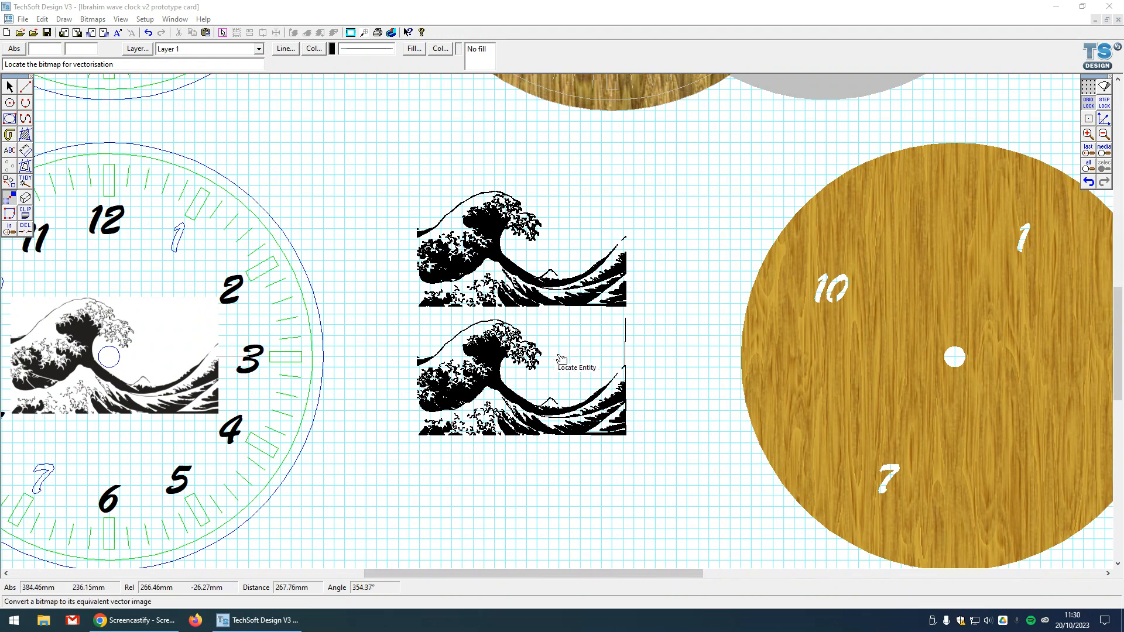
{"action": "left_click", "coordinate": [9, 87]}
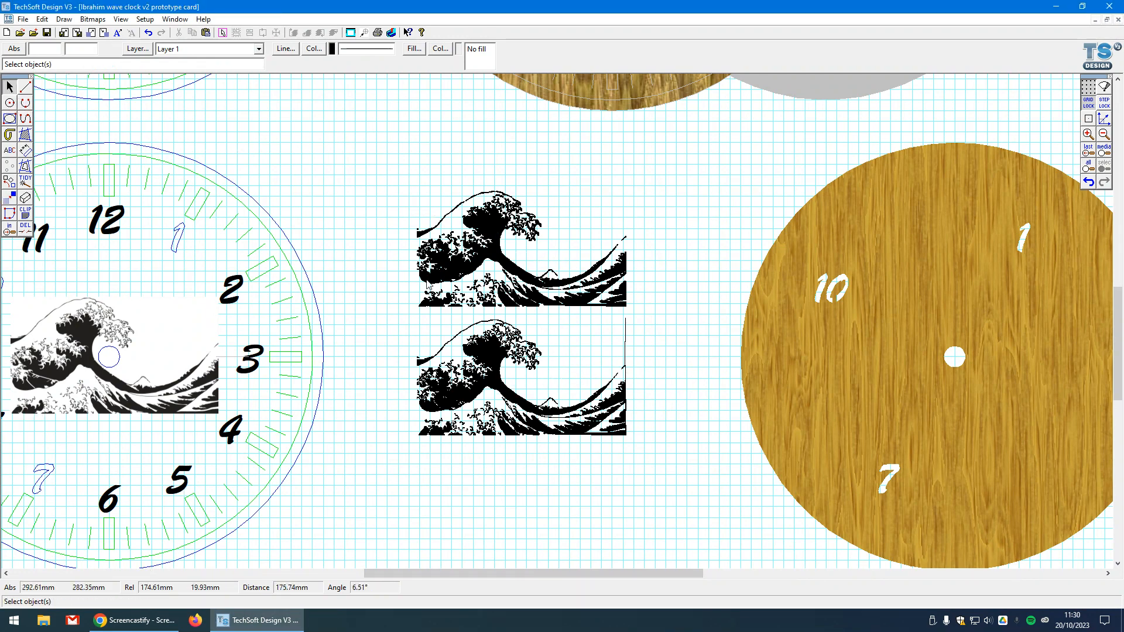
- Compare the detail of the upper standard-resolution vector wave with the lower higher-resolution one, especially around the crest and foam
{"action": "scroll", "coordinate": [555, 335], "scroll_direction": "up", "scroll_amount": 2}
{"action": "scroll", "coordinate": [547, 344], "scroll_direction": "up", "scroll_amount": 1}
{"action": "scroll", "coordinate": [529, 463], "scroll_direction": "down", "scroll_amount": 1}
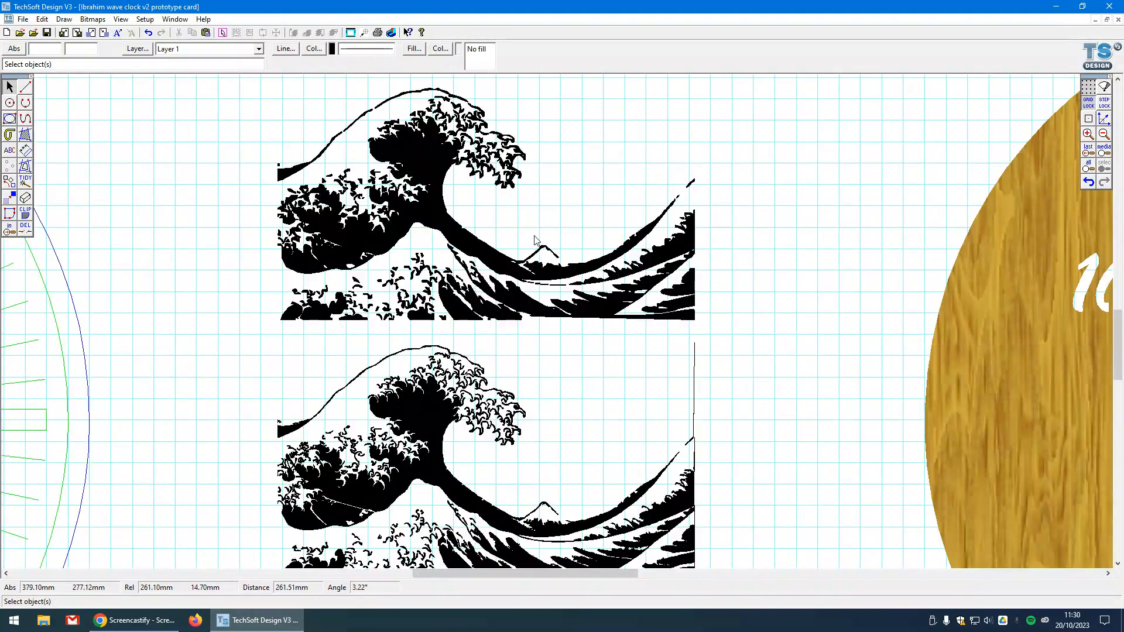
{"action": "scroll", "coordinate": [525, 209], "scroll_direction": "up", "scroll_amount": 1}
{"action": "scroll", "coordinate": [526, 211], "scroll_direction": "up", "scroll_amount": 1}
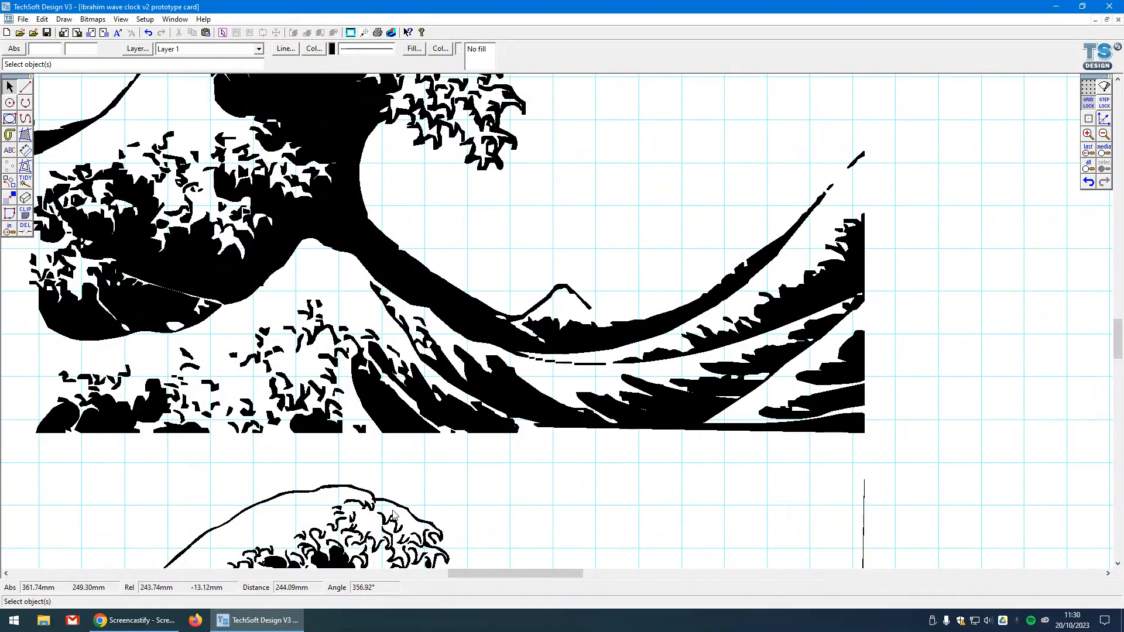
{"action": "scroll", "coordinate": [421, 393], "scroll_direction": "down", "scroll_amount": 1}
{"action": "scroll", "coordinate": [388, 481], "scroll_direction": "up", "scroll_amount": 1}
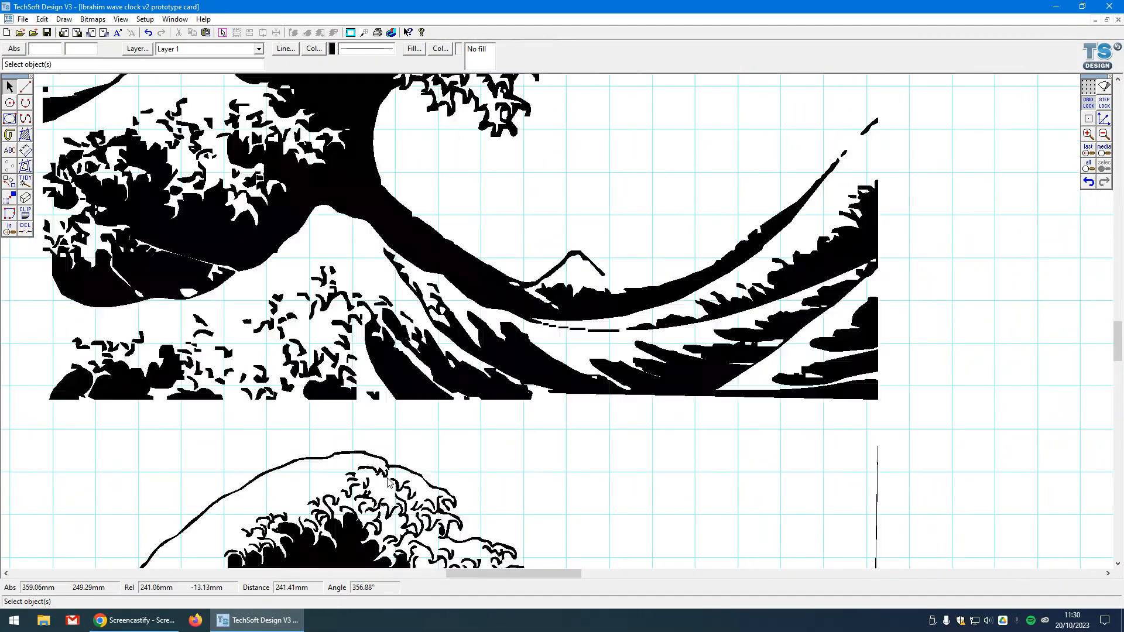
{"action": "scroll", "coordinate": [416, 411], "scroll_direction": "down", "scroll_amount": 2}
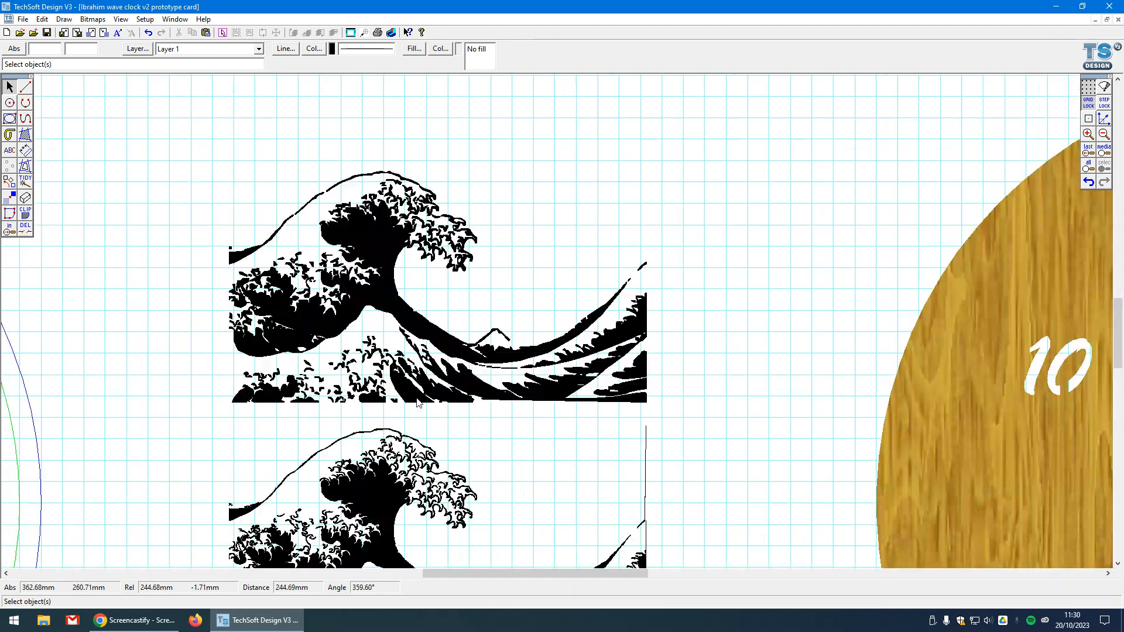
{"action": "scroll", "coordinate": [414, 389], "scroll_direction": "up", "scroll_amount": 2}
{"action": "scroll", "coordinate": [414, 389], "scroll_direction": "down", "scroll_amount": 2}
{"action": "scroll", "coordinate": [403, 543], "scroll_direction": "up", "scroll_amount": 2}
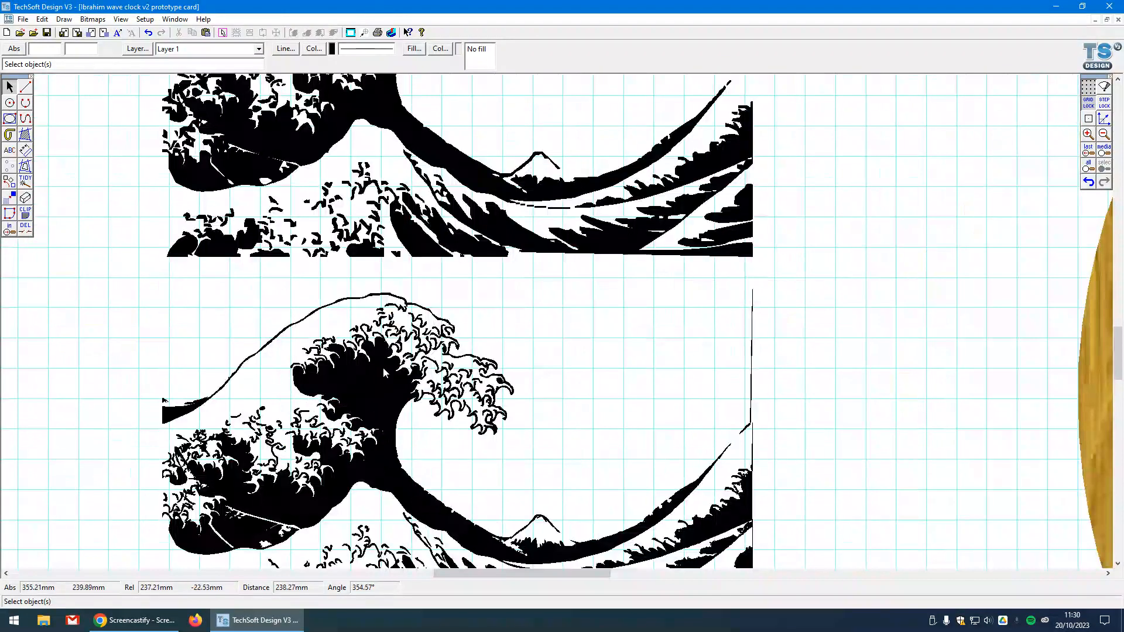
{"action": "scroll", "coordinate": [319, 410], "scroll_direction": "down", "scroll_amount": 2}
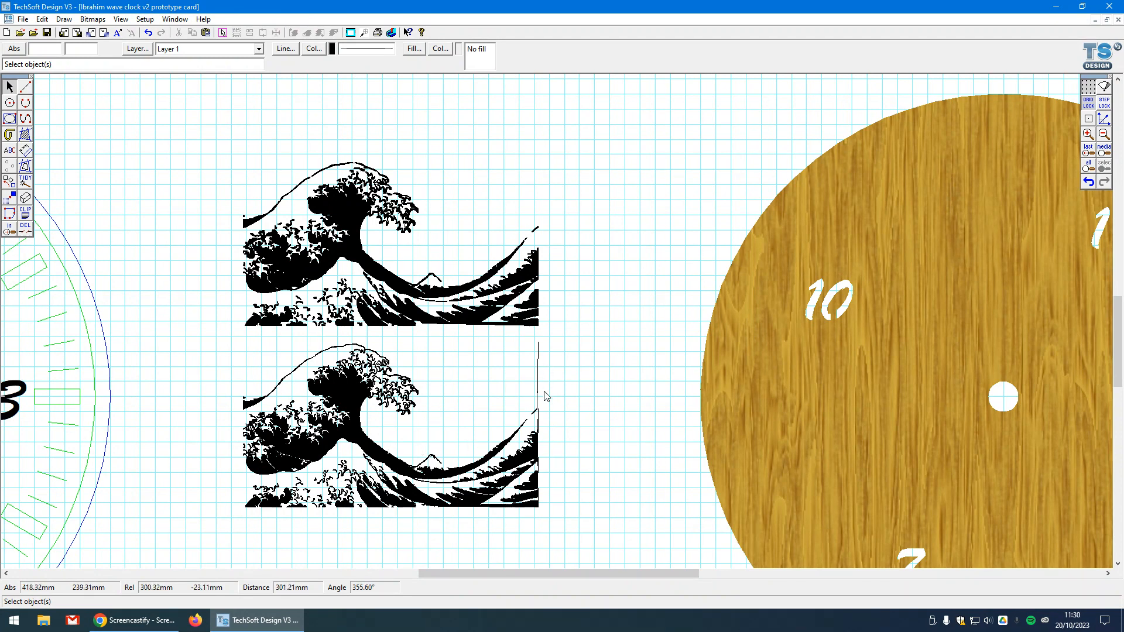
- Examine the thin vertical line along the right edge of the lower vectorised wave
{"action": "left_click", "coordinate": [538, 426]}
{"action": "scroll", "coordinate": [537, 384], "scroll_direction": "up", "scroll_amount": 2}
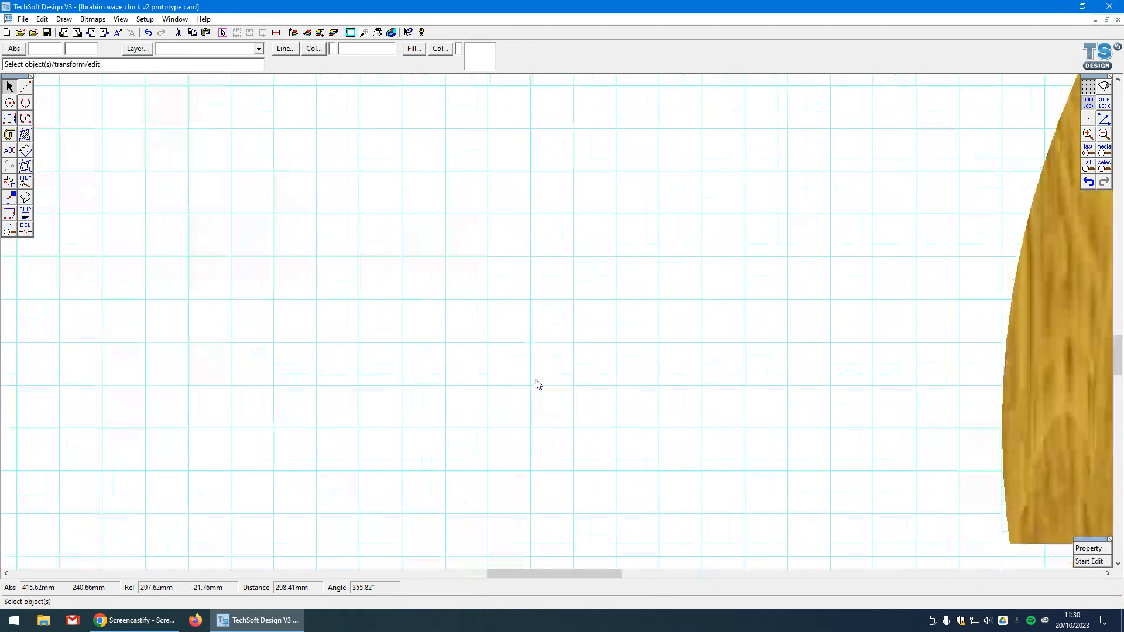
{"action": "scroll", "coordinate": [166, 468], "scroll_direction": "up", "scroll_amount": 1}
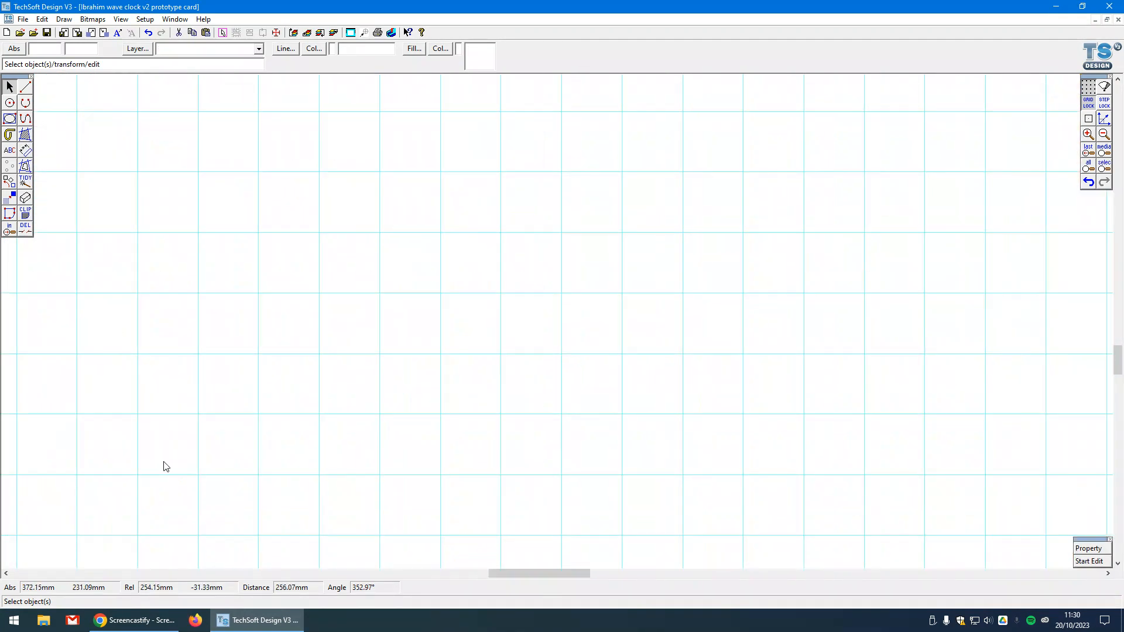
{"action": "scroll", "coordinate": [451, 410], "scroll_direction": "down", "scroll_amount": 1}
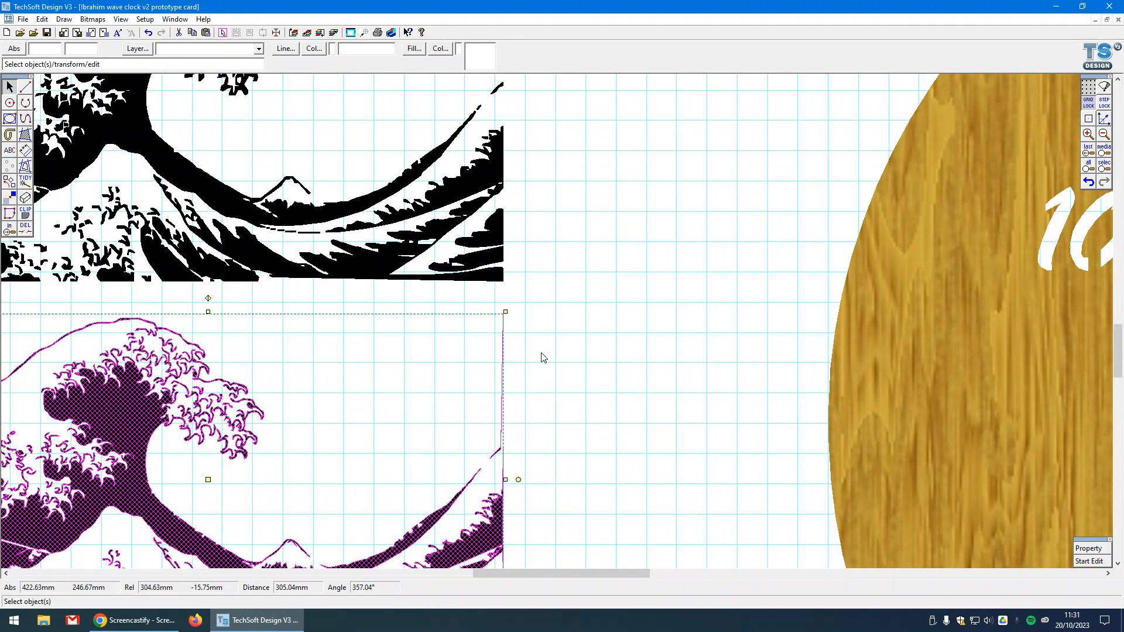
{"action": "scroll", "coordinate": [543, 357], "scroll_direction": "down", "scroll_amount": 1}
{"action": "left_click", "coordinate": [527, 371]}
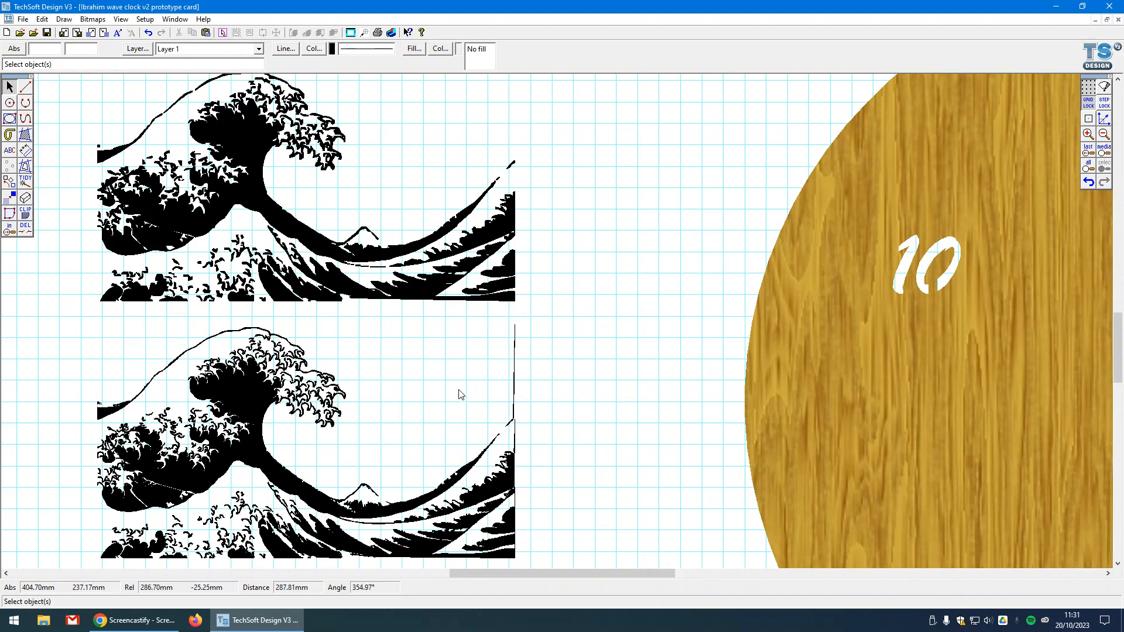
{"action": "scroll", "coordinate": [303, 492], "scroll_direction": "up", "scroll_amount": 1}
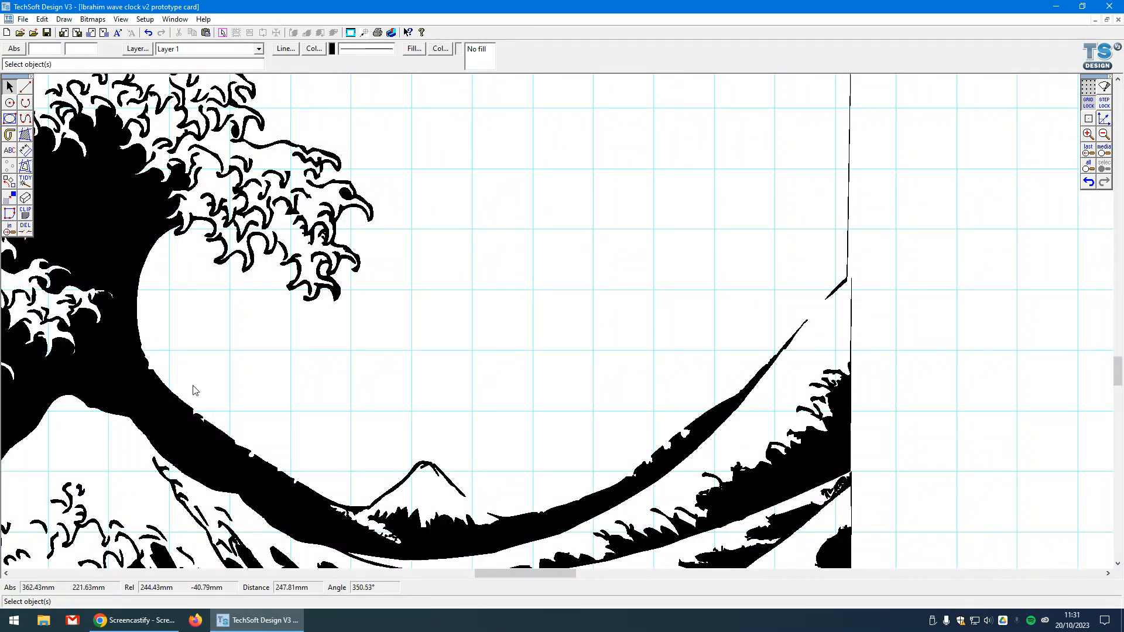
{"action": "left_click", "coordinate": [74, 251]}
{"action": "left_click", "coordinate": [42, 19]}
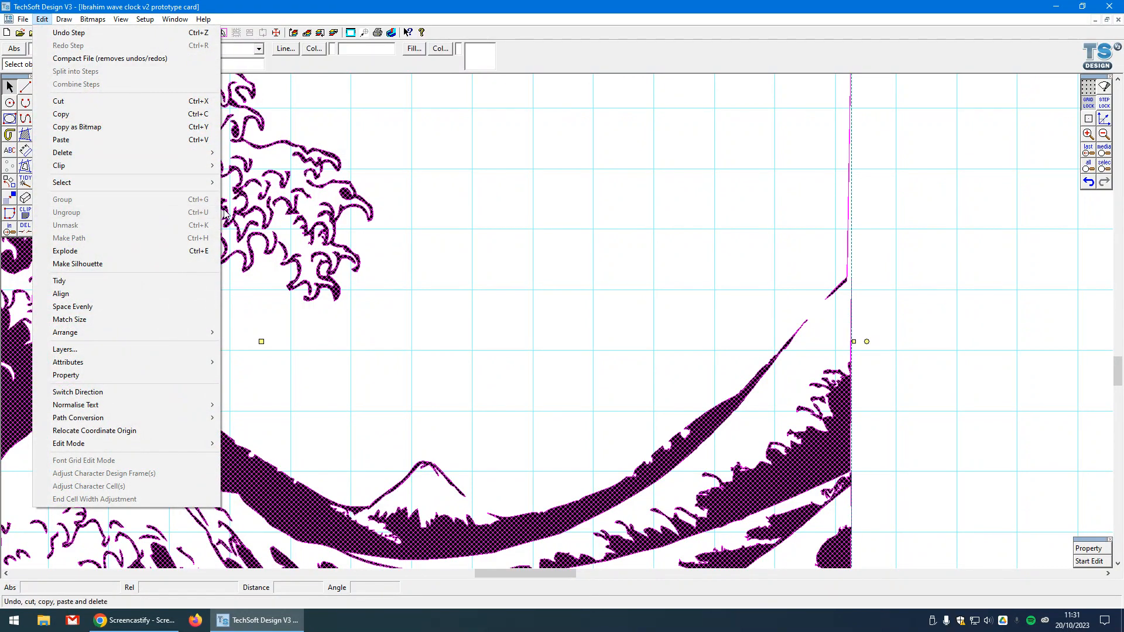
{"action": "left_click", "coordinate": [433, 317]}
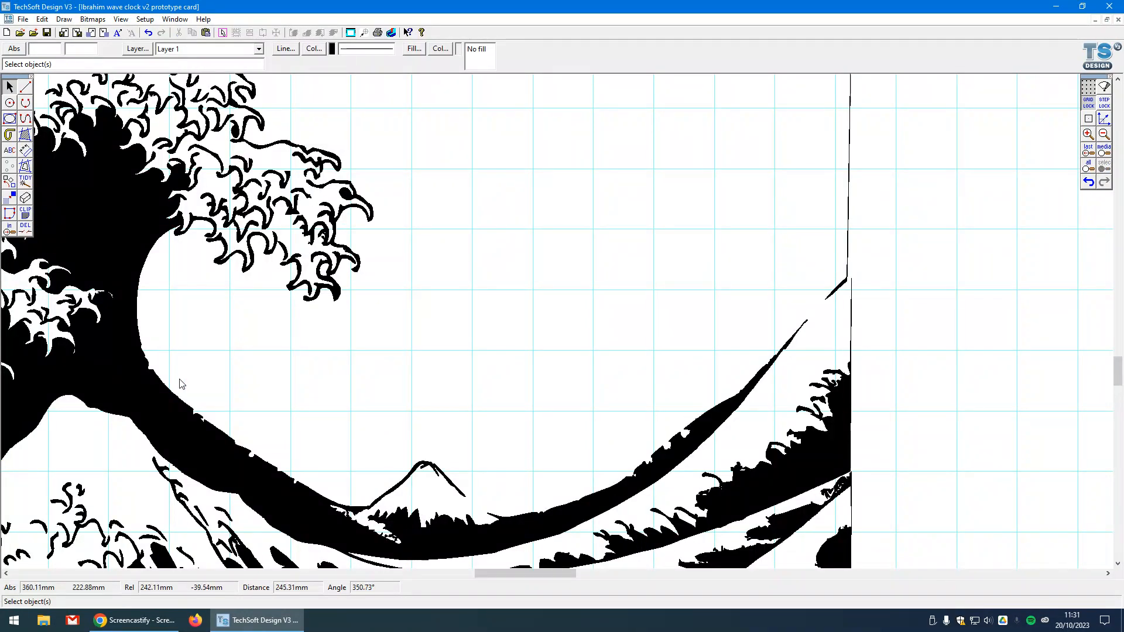
- Delete the top end node of the stray vertical line along the right edge of the lower vectorised wave
{"action": "scroll", "coordinate": [537, 272], "scroll_direction": "down", "scroll_amount": 2}
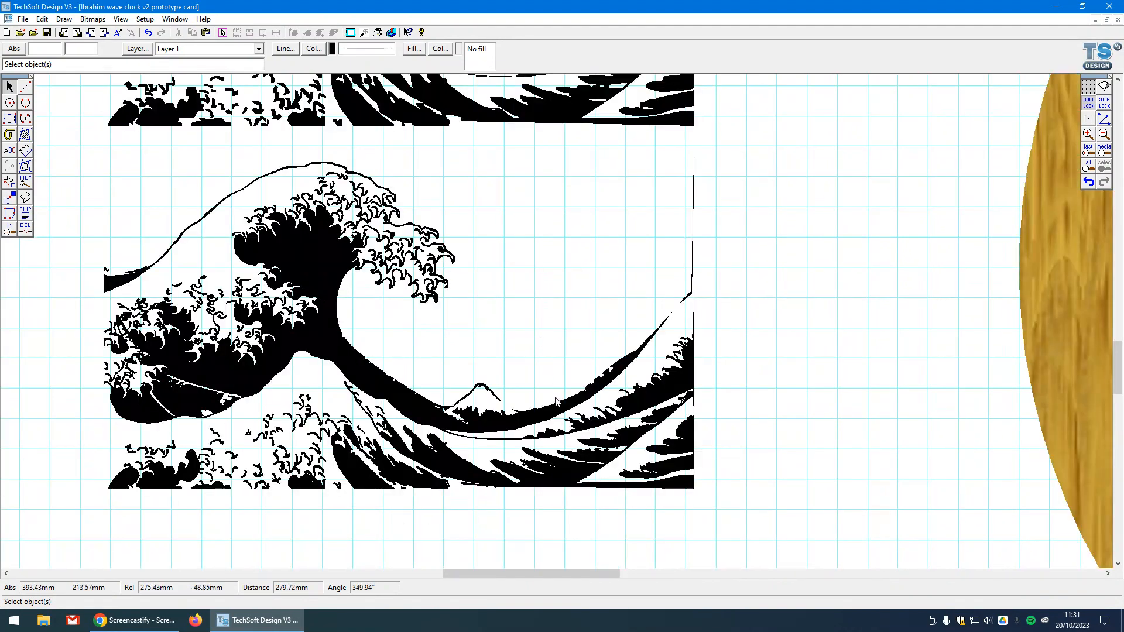
{"action": "left_click", "coordinate": [660, 398]}
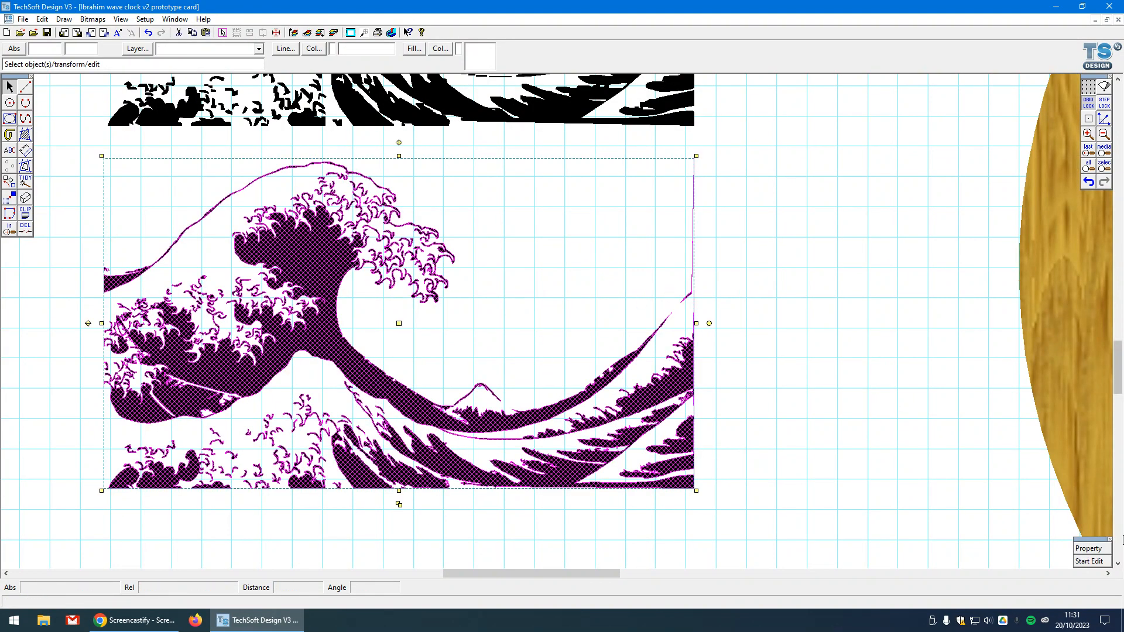
{"action": "left_click", "coordinate": [641, 301]}
{"action": "scroll", "coordinate": [726, 176], "scroll_direction": "up", "scroll_amount": 1}
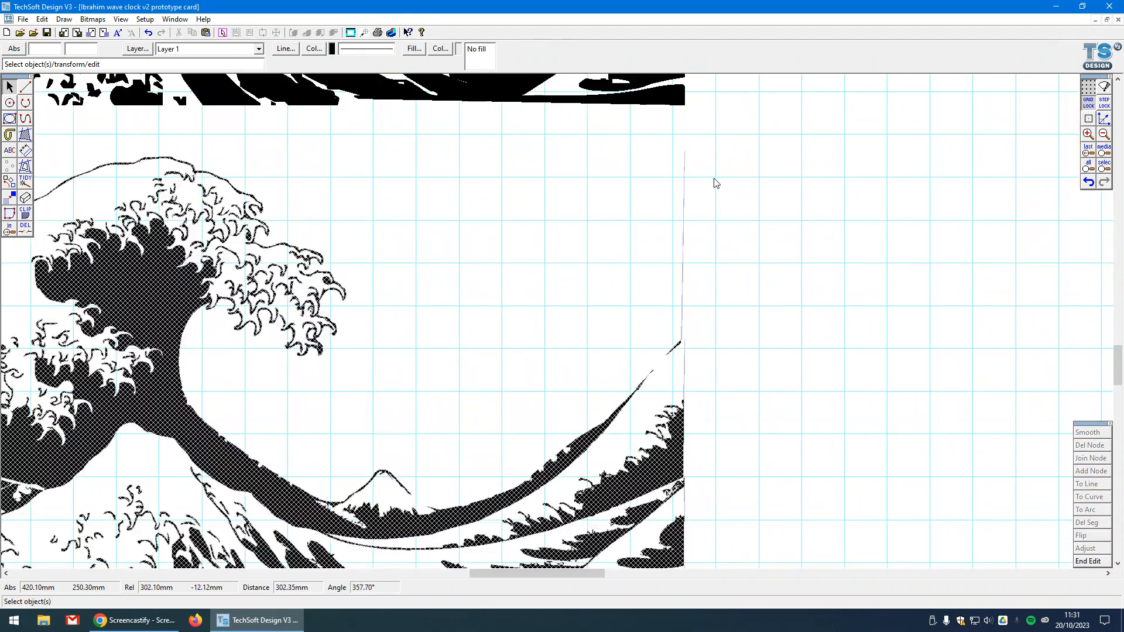
{"action": "left_click_drag", "start_coordinate": [674, 140], "coordinate": [714, 187]}
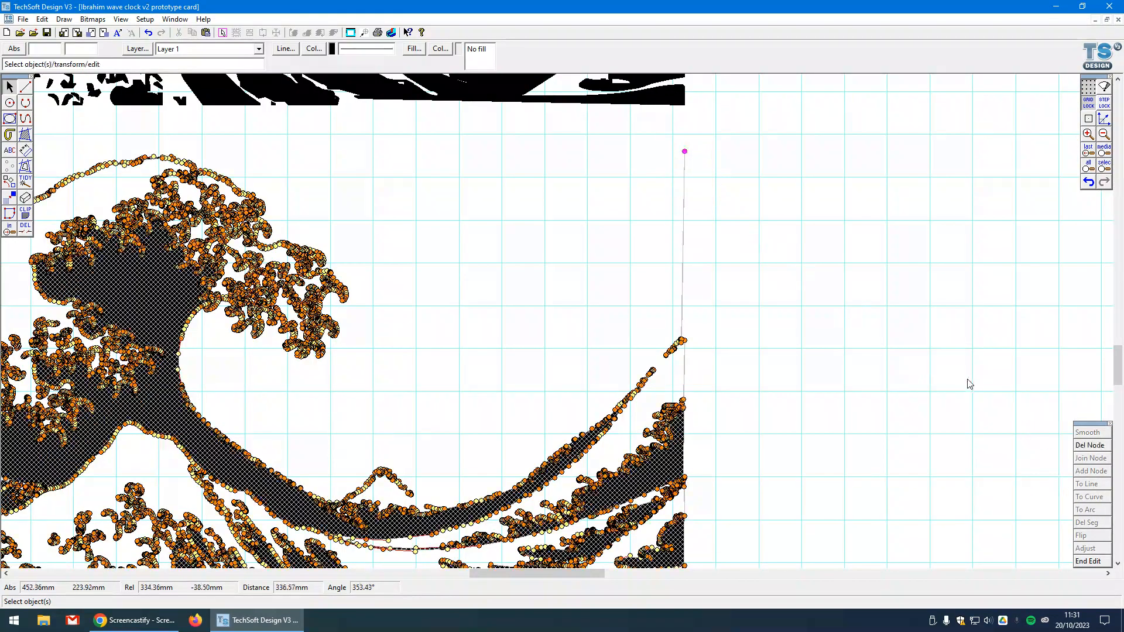
{"action": "left_click_drag", "start_coordinate": [673, 136], "coordinate": [717, 183]}
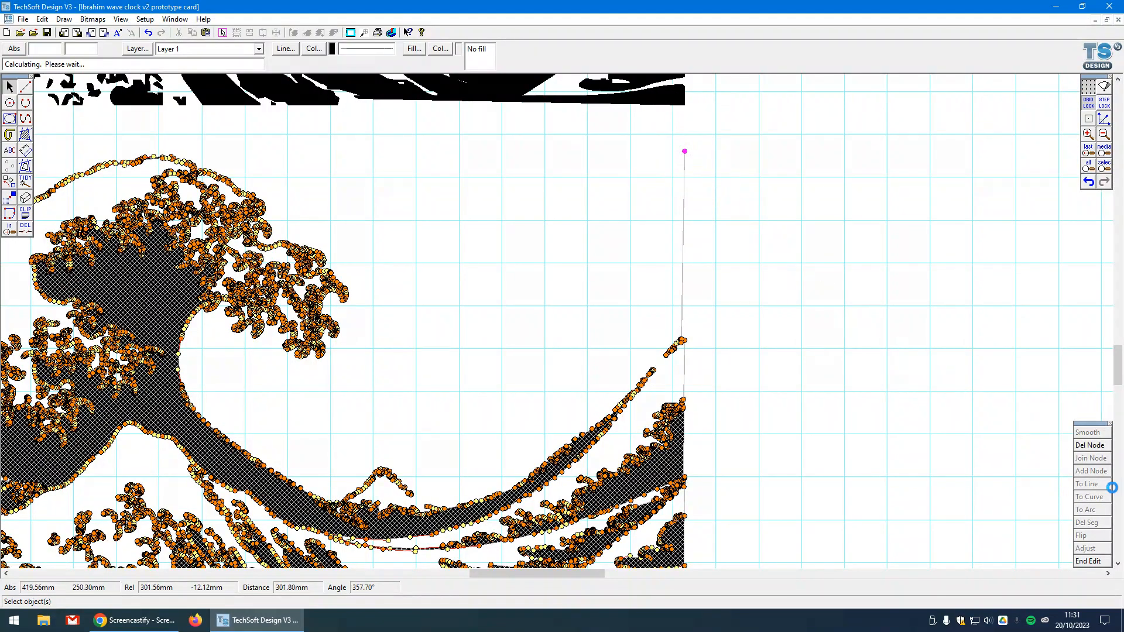
{"action": "left_click", "coordinate": [1100, 445]}
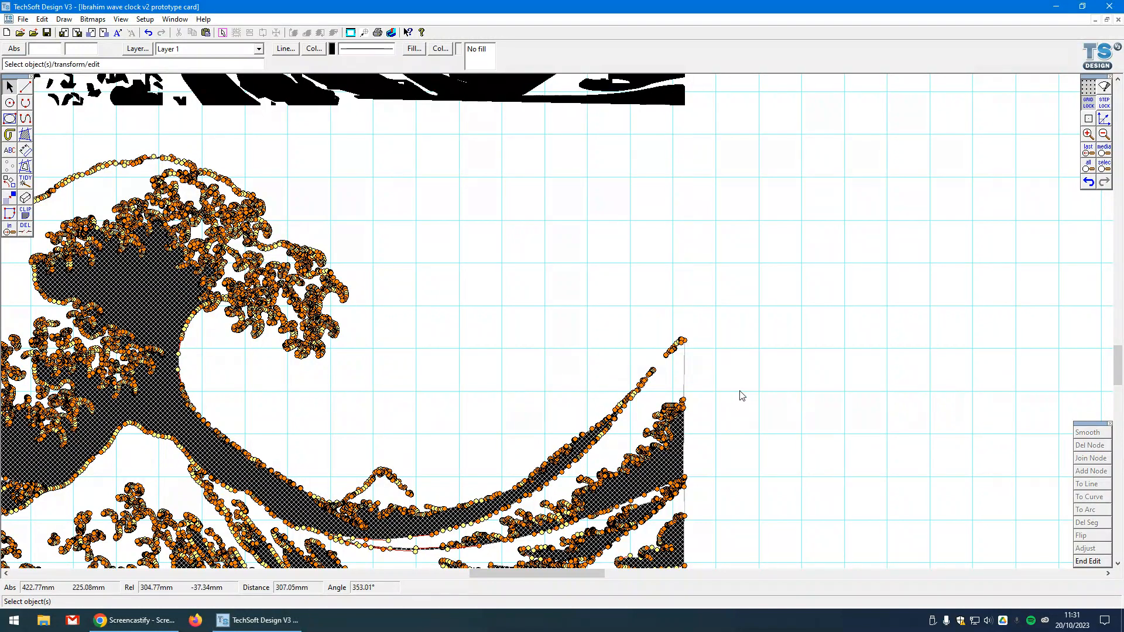
- Remove the remaining piece of the stray vertical line above the foam at the lower wave's right edge and finish node editing
{"action": "scroll", "coordinate": [703, 378], "scroll_direction": "up", "scroll_amount": 3}
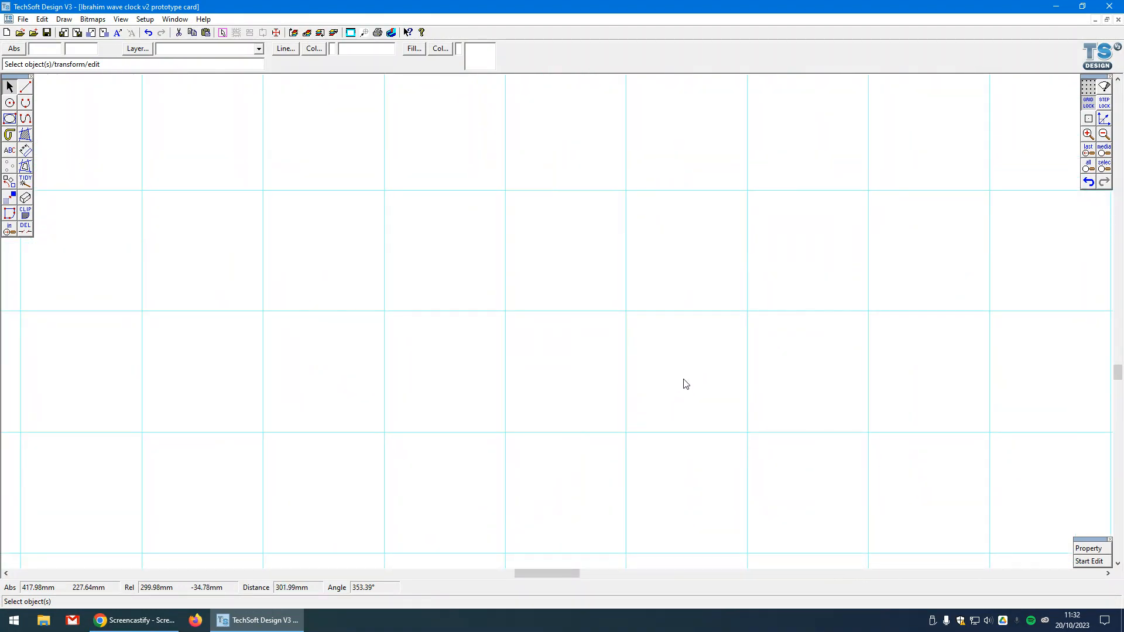
{"action": "left_click", "coordinate": [1107, 151]}
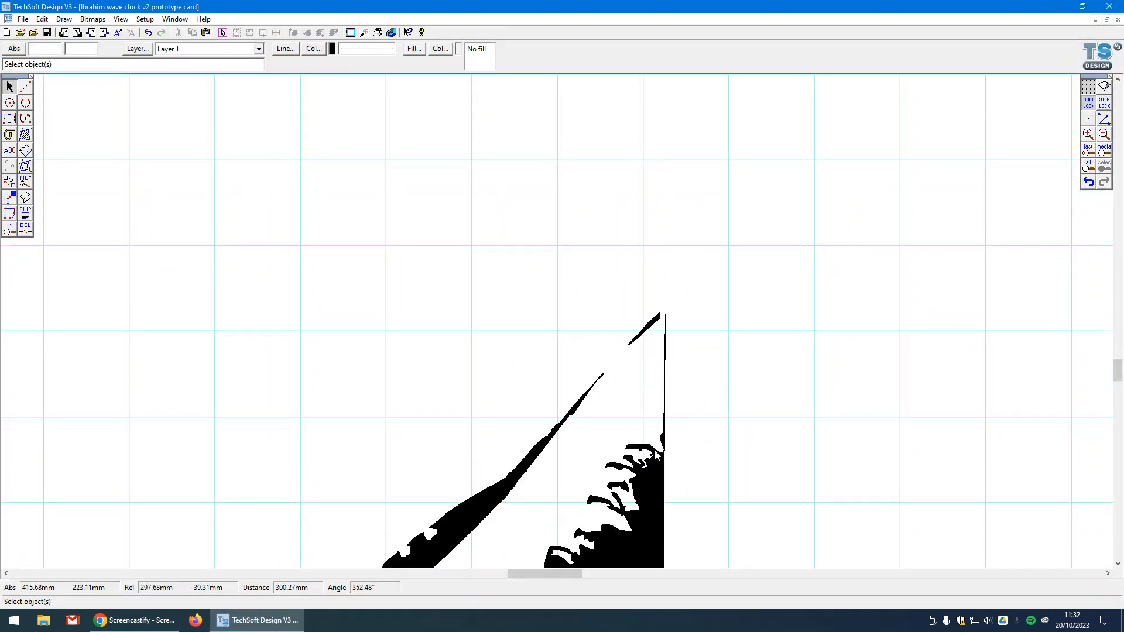
{"action": "left_click", "coordinate": [1089, 561]}
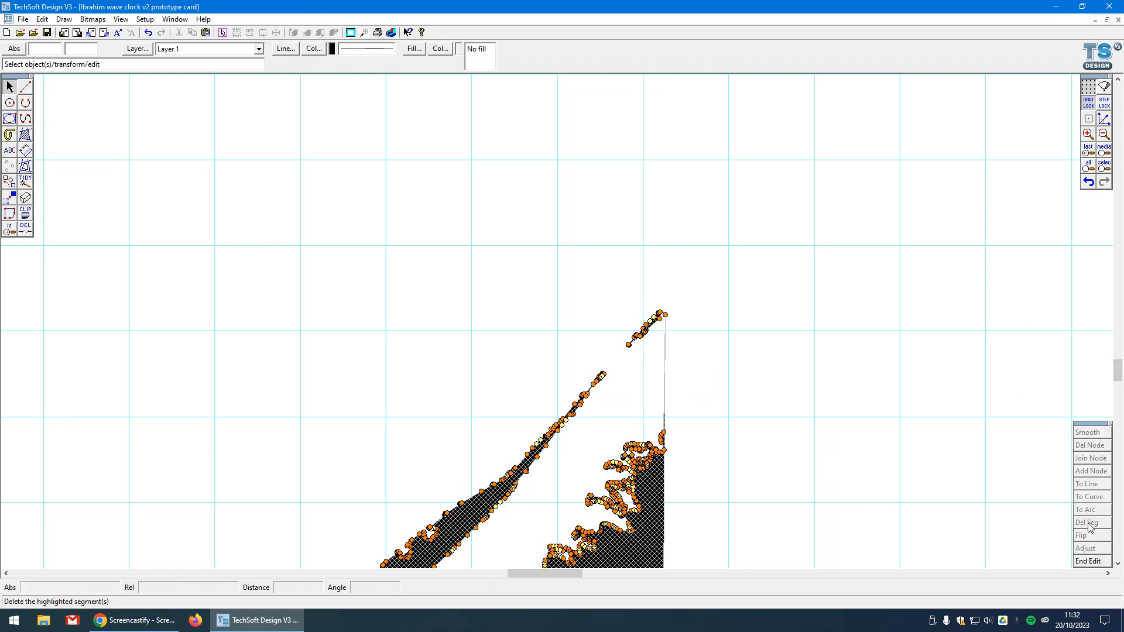
{"action": "left_click", "coordinate": [1089, 561]}
{"action": "scroll", "coordinate": [1031, 305], "scroll_direction": "down", "scroll_amount": 2}
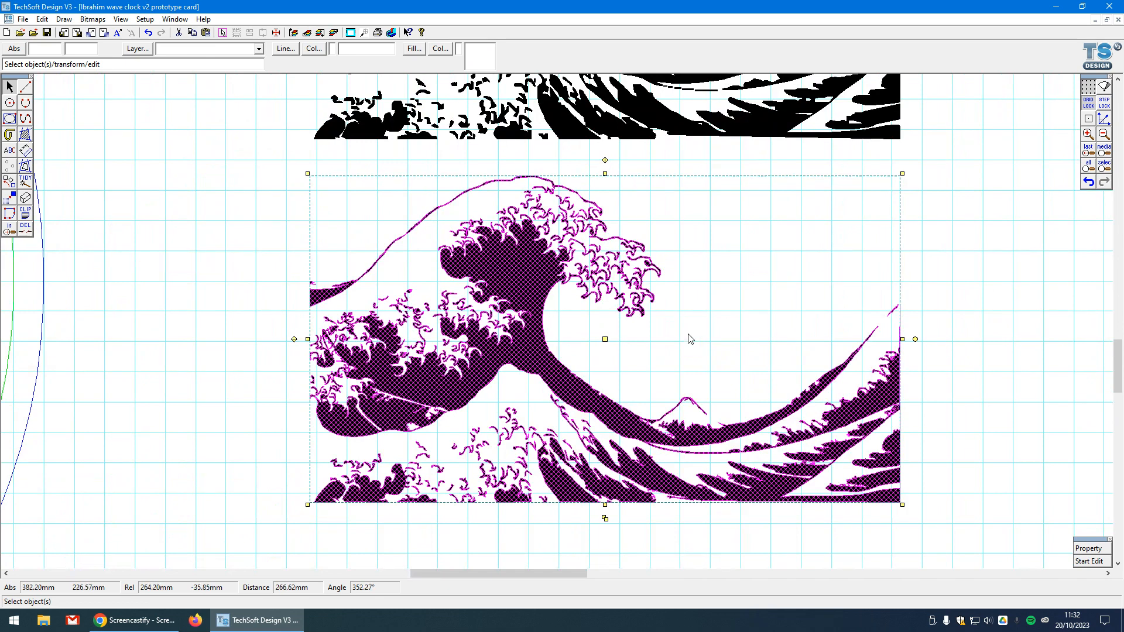
- Move the lower, more detailed vector wave onto the wooden clock face, with its curl around the centre hole
{"action": "scroll", "coordinate": [249, 437], "scroll_direction": "down", "scroll_amount": 1}
{"action": "left_click", "coordinate": [657, 349]}
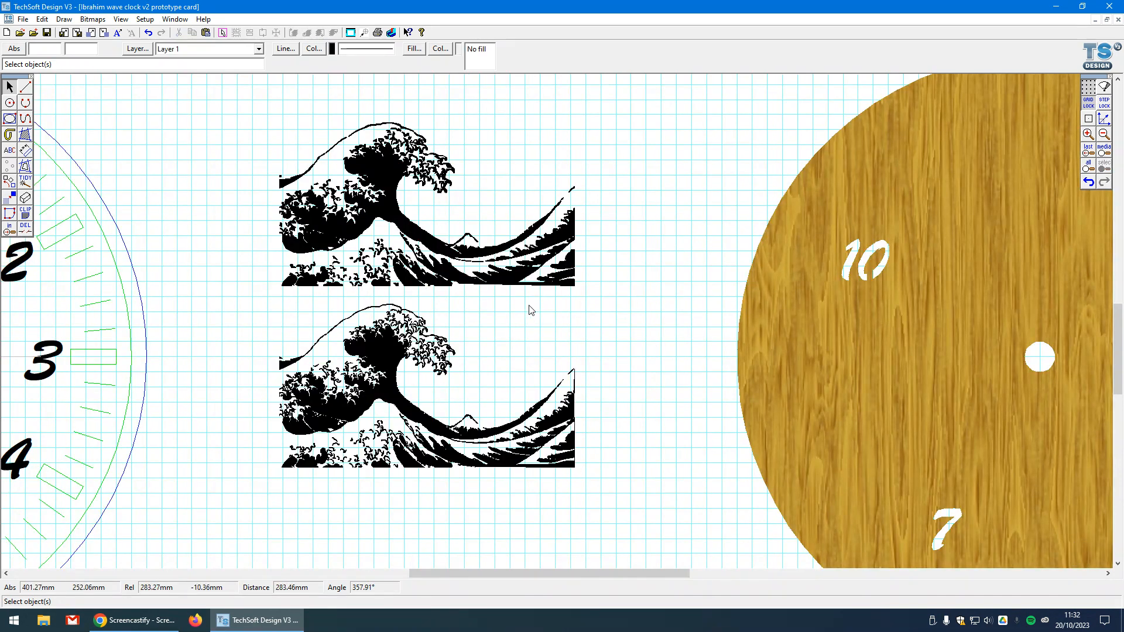
{"action": "scroll", "coordinate": [475, 362], "scroll_direction": "down", "scroll_amount": 1}
{"action": "left_click", "coordinate": [436, 384]}
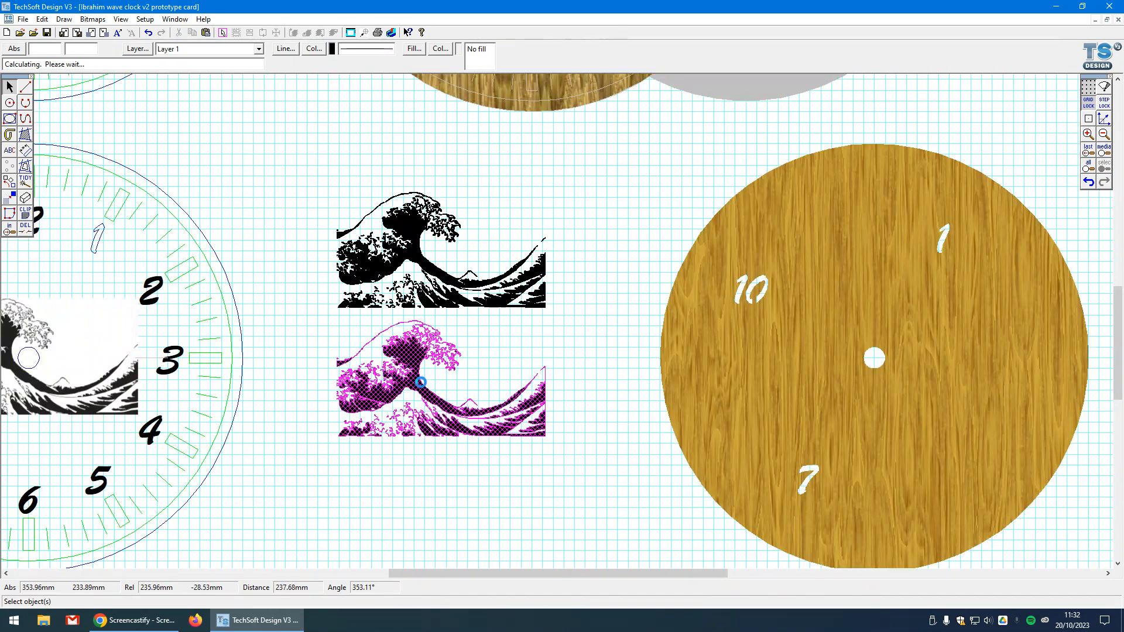
{"action": "left_click_drag", "start_coordinate": [441, 379], "coordinate": [882, 356]}
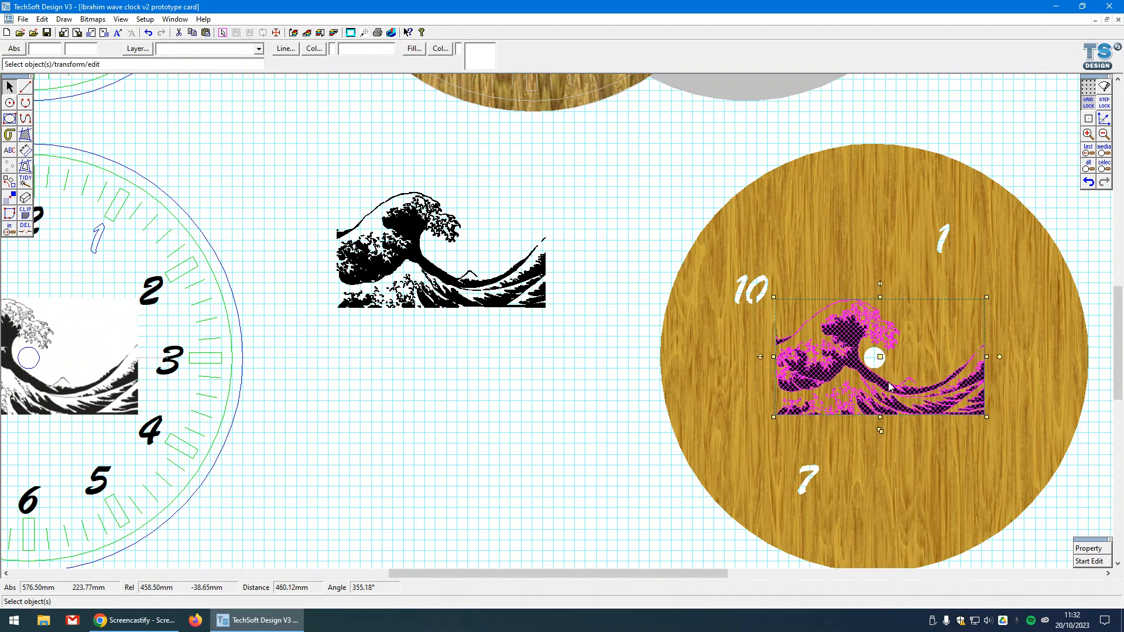
{"action": "left_click", "coordinate": [594, 414]}
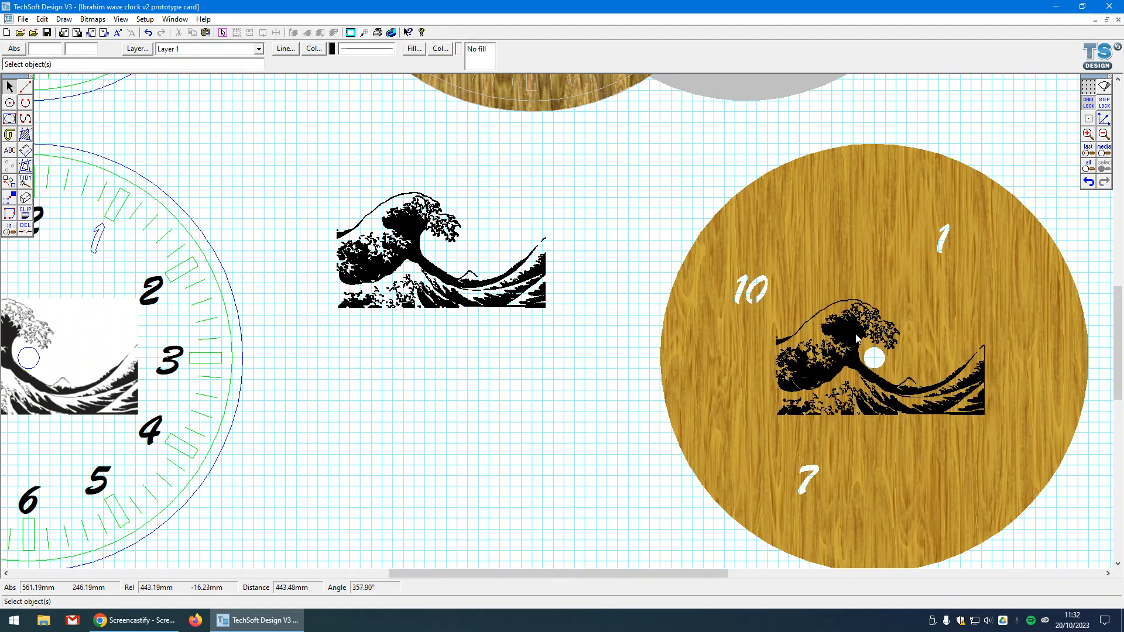
- Fill the wave on the wooden face with the Cracked Purple Wood texture from the Wood Uncut folder
{"action": "left_click", "coordinate": [856, 338]}
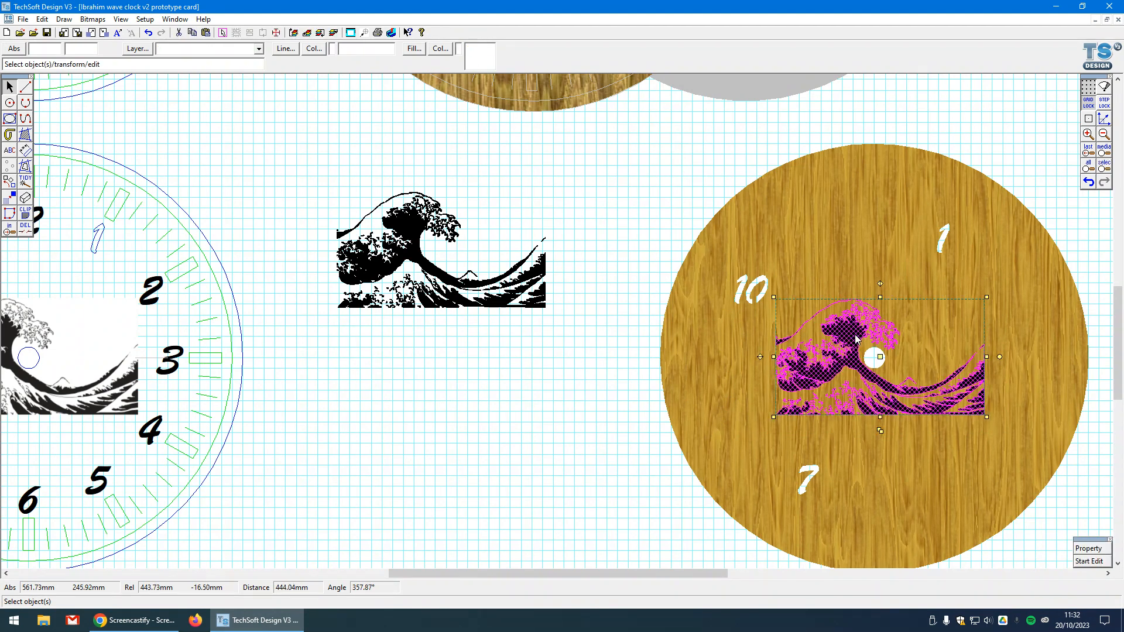
{"action": "left_click", "coordinate": [414, 48]}
{"action": "left_click", "coordinate": [346, 195]}
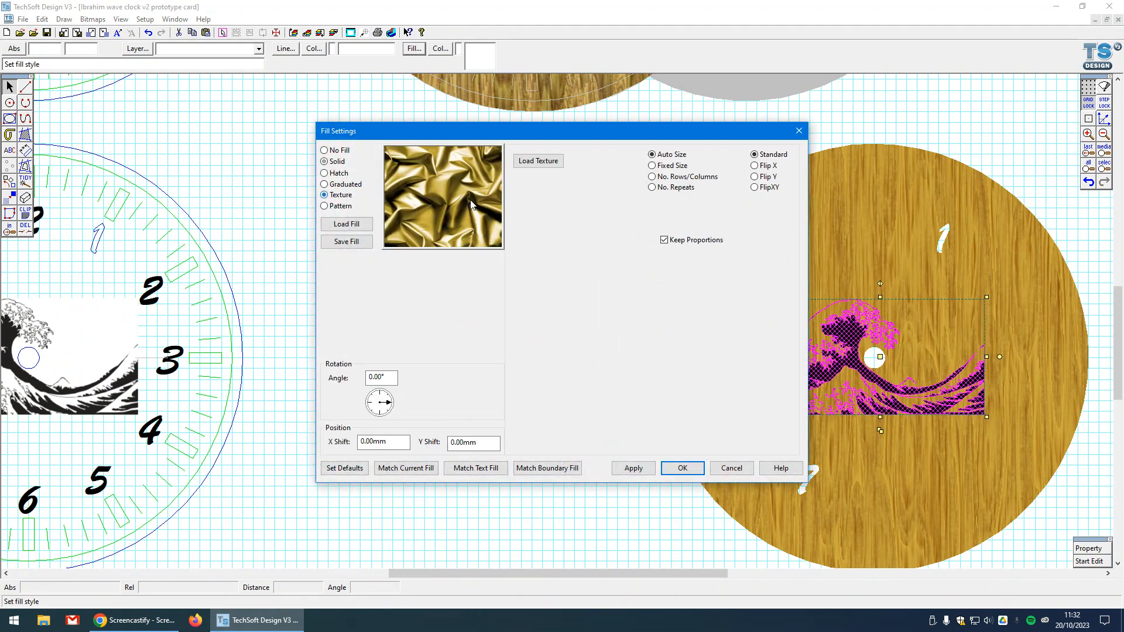
{"action": "left_click", "coordinate": [530, 162]}
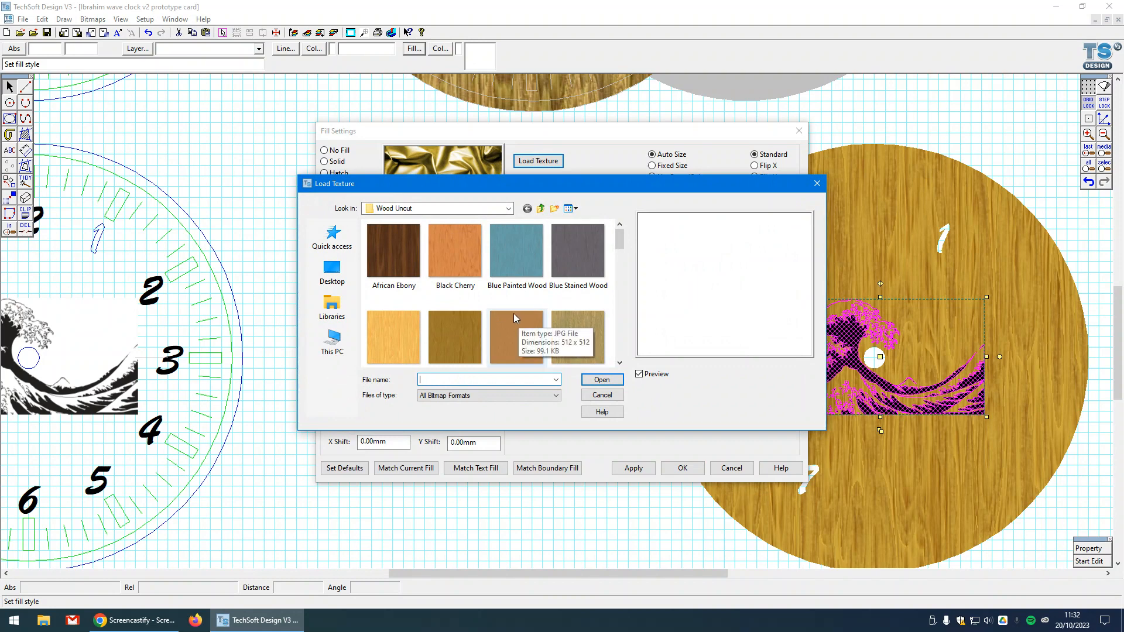
{"action": "scroll", "coordinate": [557, 319], "scroll_direction": "down", "scroll_amount": 1}
{"action": "left_click", "coordinate": [456, 251]}
{"action": "scroll", "coordinate": [606, 304], "scroll_direction": "down", "scroll_amount": 1}
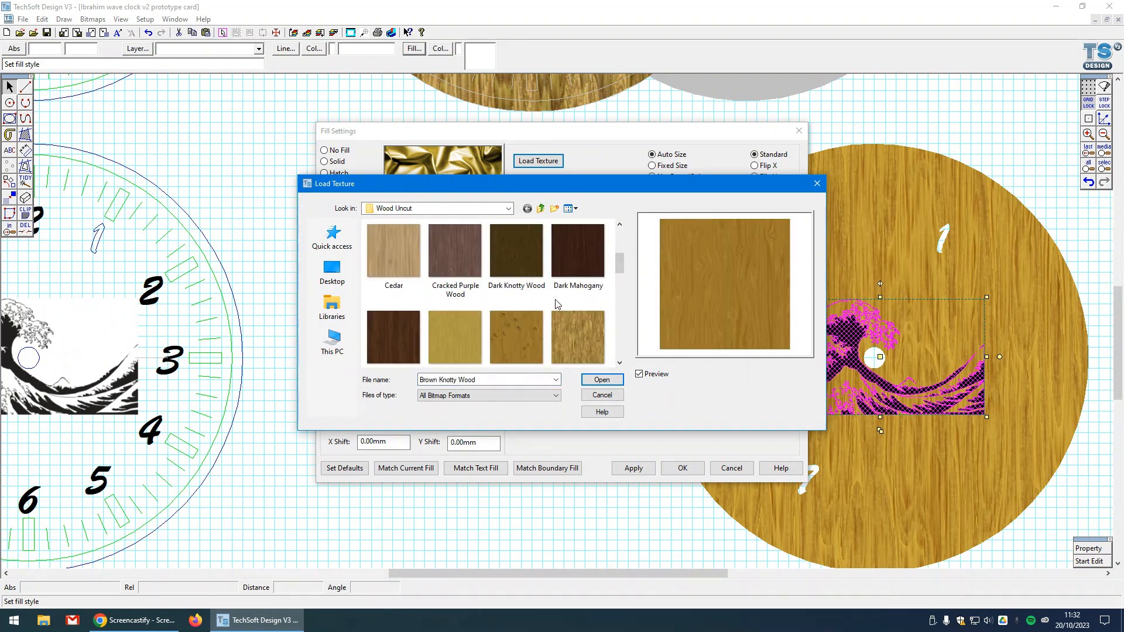
{"action": "left_click", "coordinate": [457, 254]}
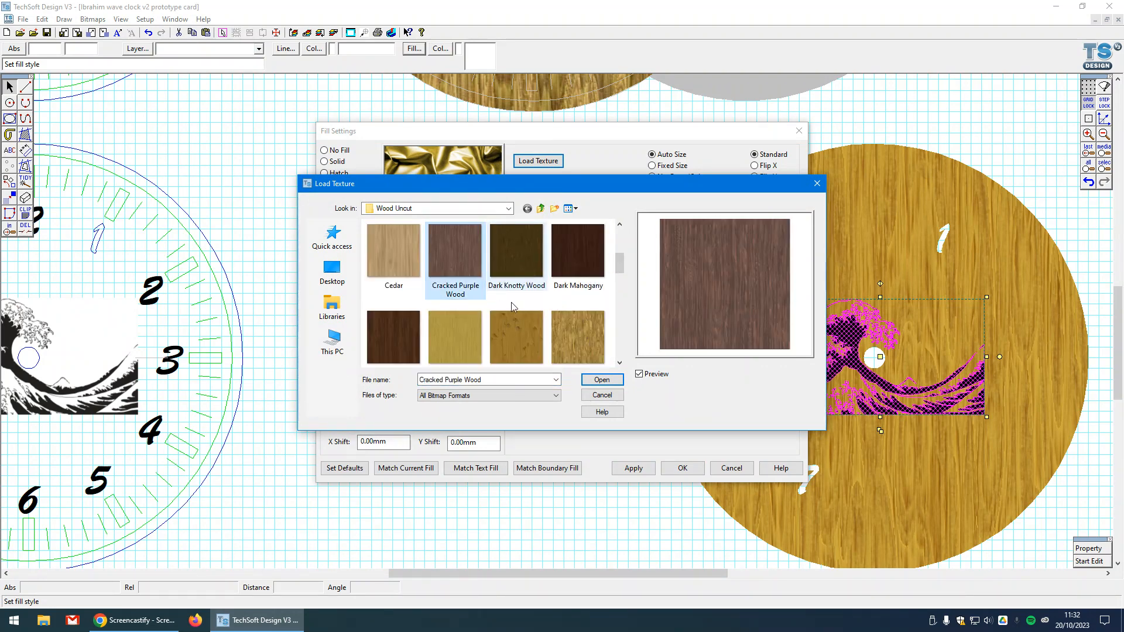
{"action": "left_click", "coordinate": [602, 379]}
{"action": "left_click", "coordinate": [682, 468]}
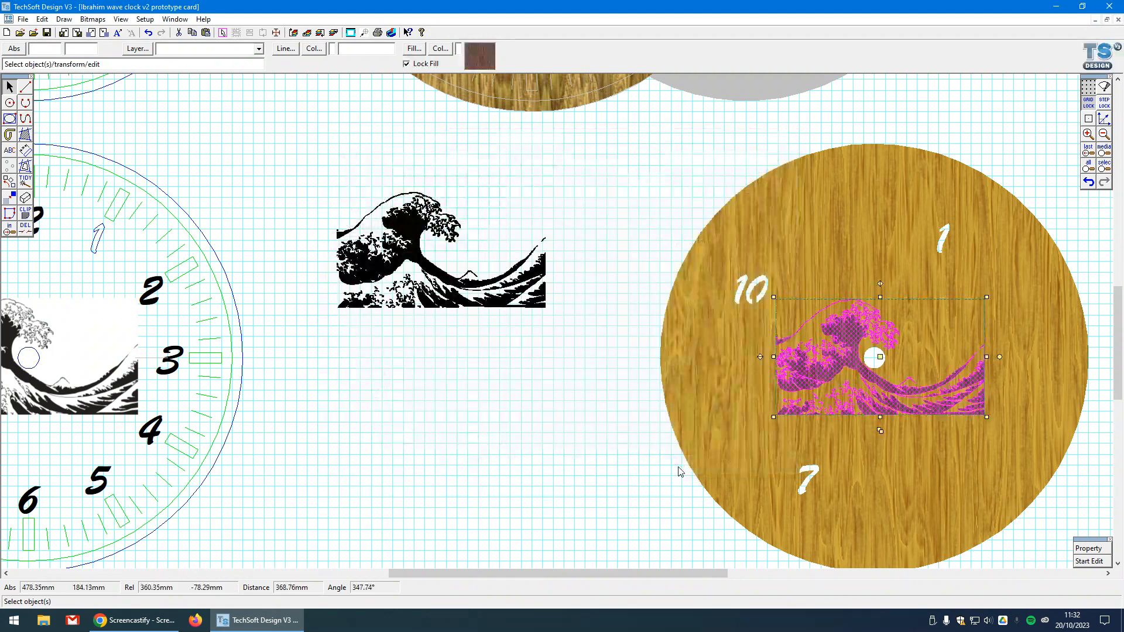
- Set the outline of the textured wave on the wooden face to the Invisible line type
{"action": "left_click", "coordinate": [826, 337]}
{"action": "left_click", "coordinate": [286, 48]}
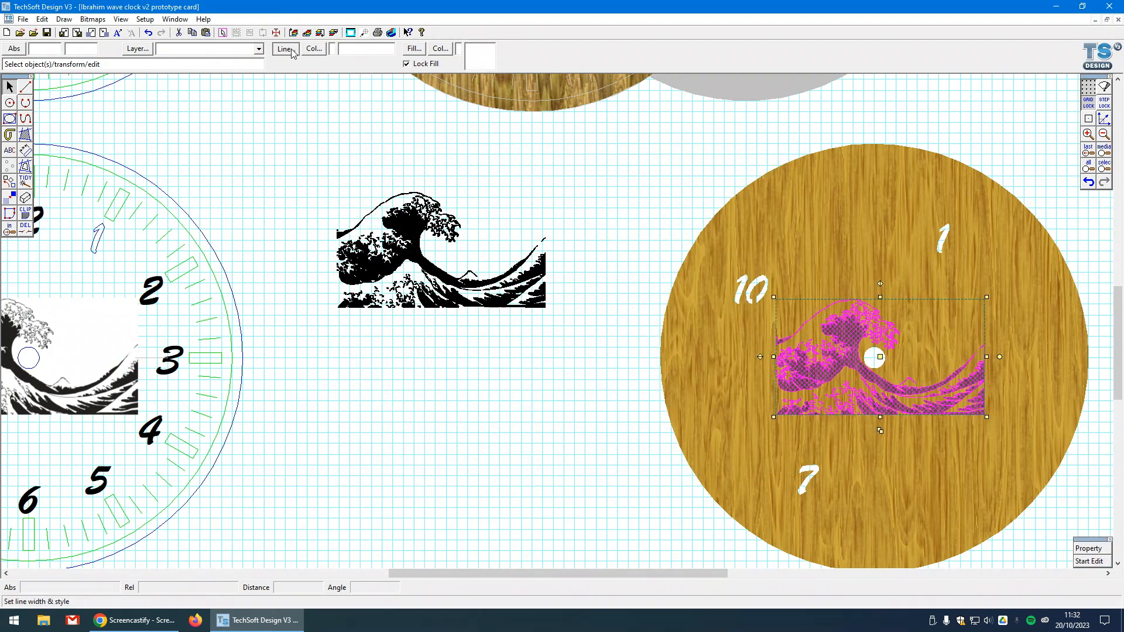
{"action": "left_click", "coordinate": [515, 265]}
{"action": "left_click", "coordinate": [521, 279]}
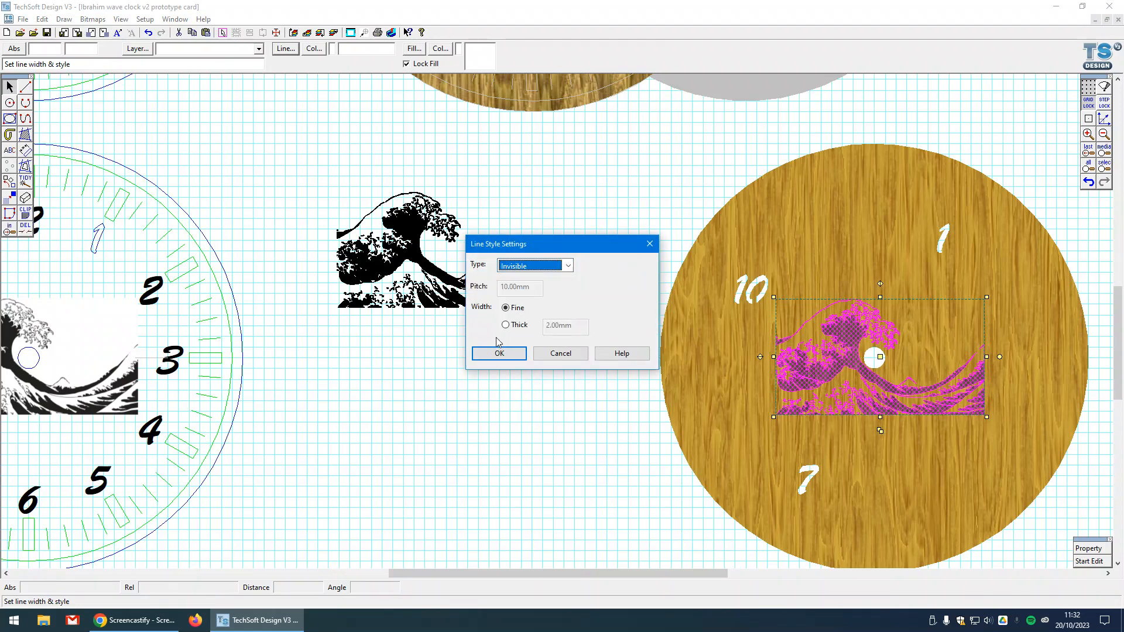
{"action": "left_click", "coordinate": [497, 354]}
{"action": "left_click", "coordinate": [520, 404]}
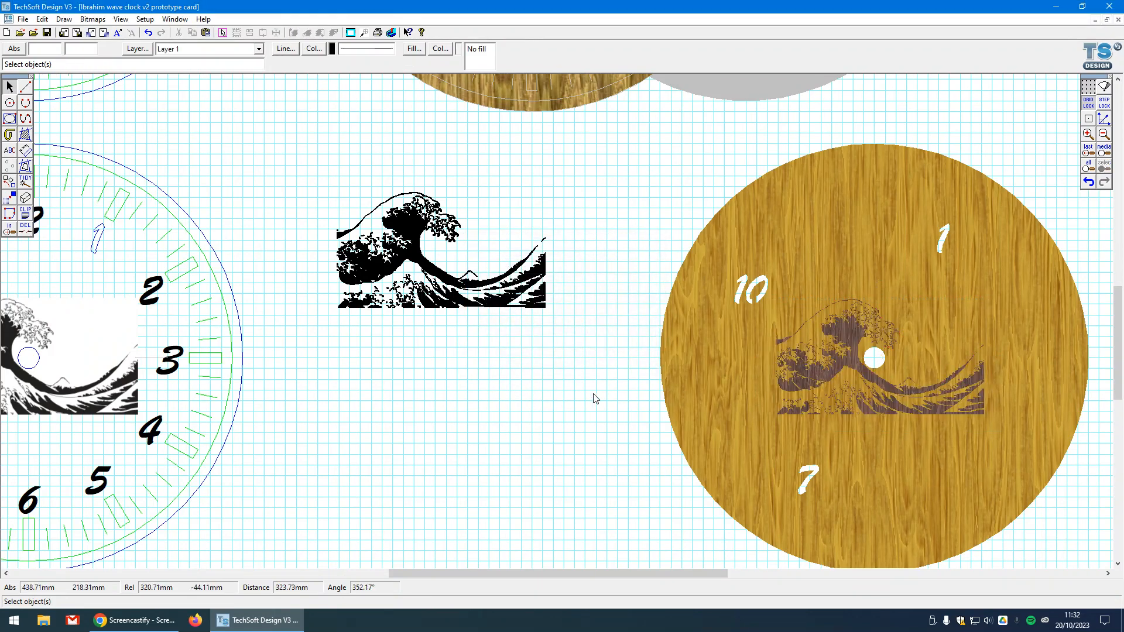
- Duplicate the lower line-drawn clock's markings and numerals, leaving out the wave image and the numbers 1, 7 and 10
{"action": "scroll", "coordinate": [556, 374], "scroll_direction": "down", "scroll_amount": 1}
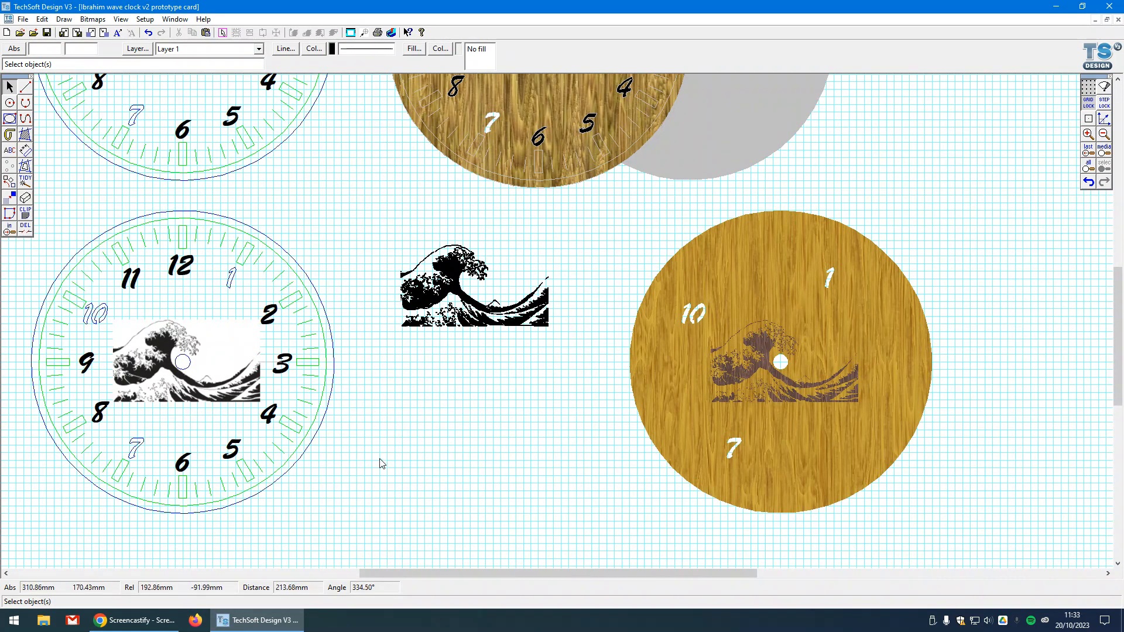
{"action": "left_click", "coordinate": [289, 303]}
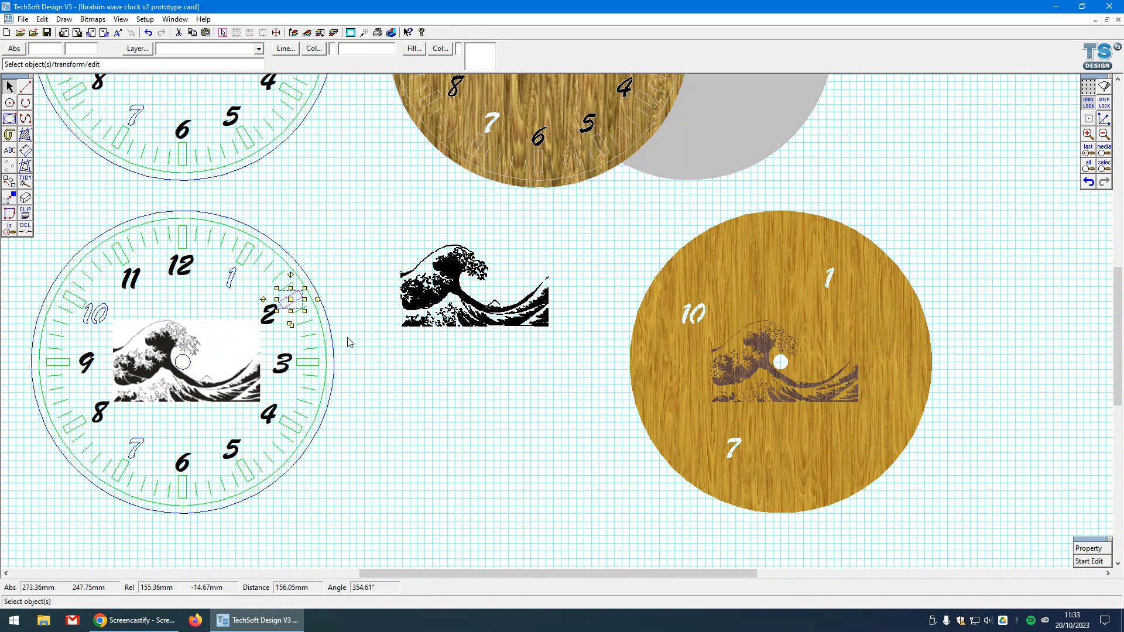
{"action": "scroll", "coordinate": [370, 345], "scroll_direction": "down", "scroll_amount": 1}
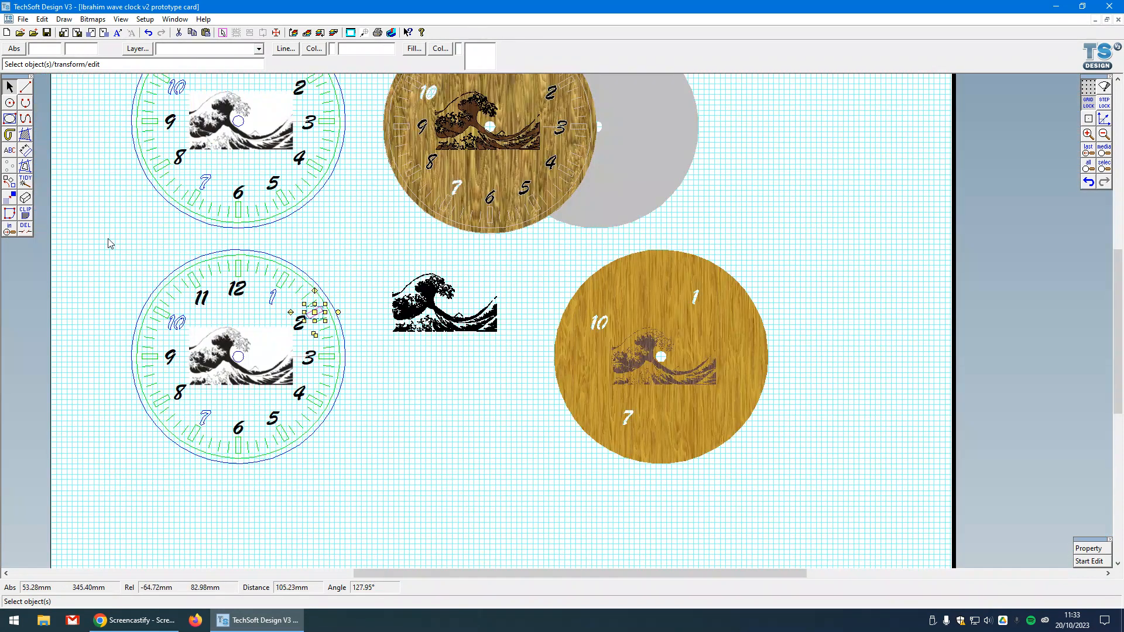
{"action": "left_click_drag", "start_coordinate": [109, 243], "coordinate": [368, 483]}
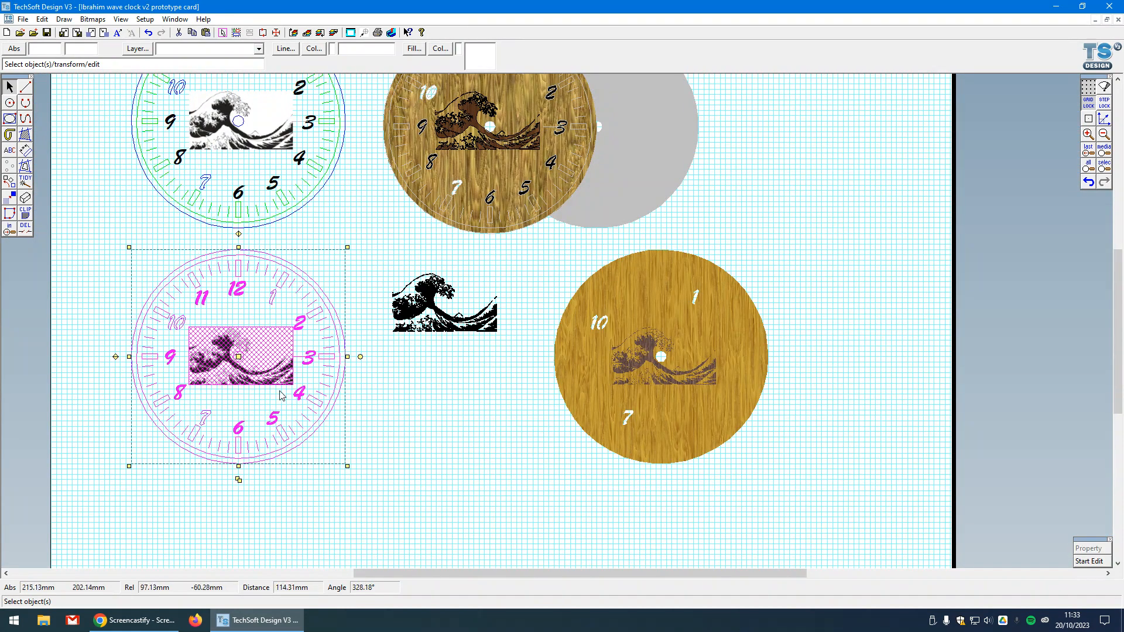
{"action": "left_click", "coordinate": [277, 345], "text": "shift"}
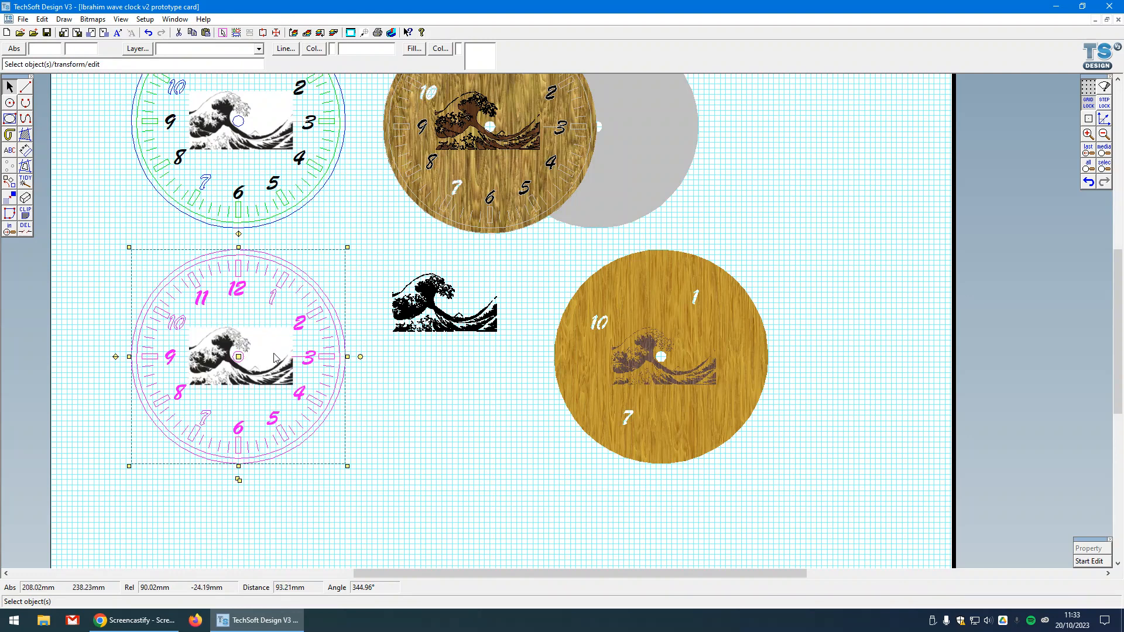
{"action": "scroll", "coordinate": [198, 335], "scroll_direction": "up", "scroll_amount": 1}
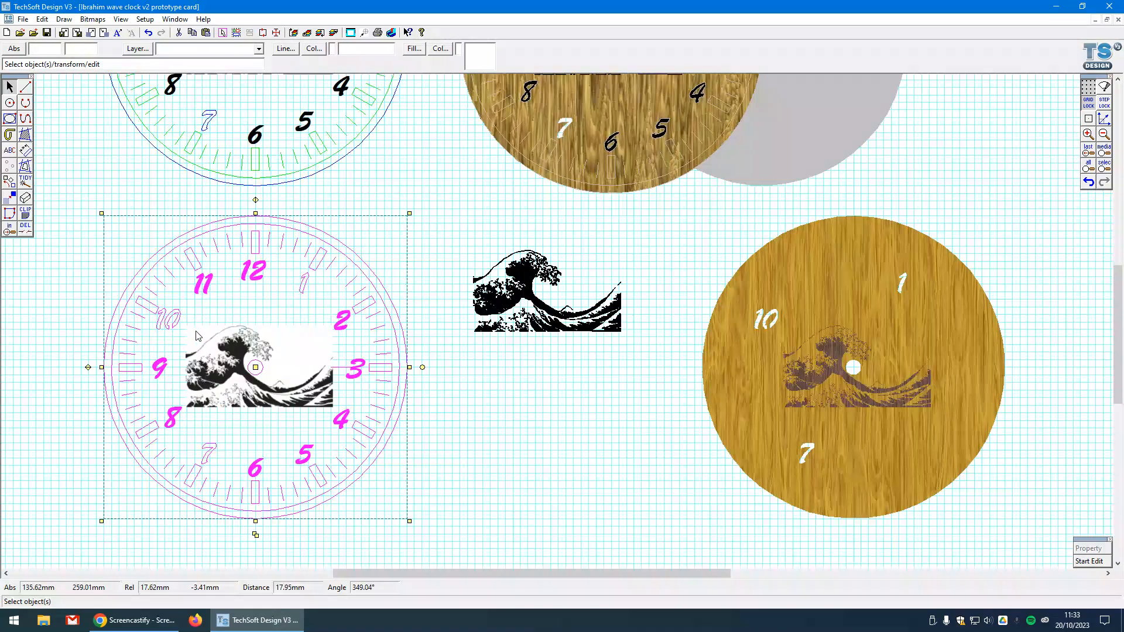
{"action": "left_click", "coordinate": [179, 324], "text": "shift"}
{"action": "left_click", "coordinate": [213, 453], "text": "shift"}
{"action": "key", "text": "ctrl+v"}
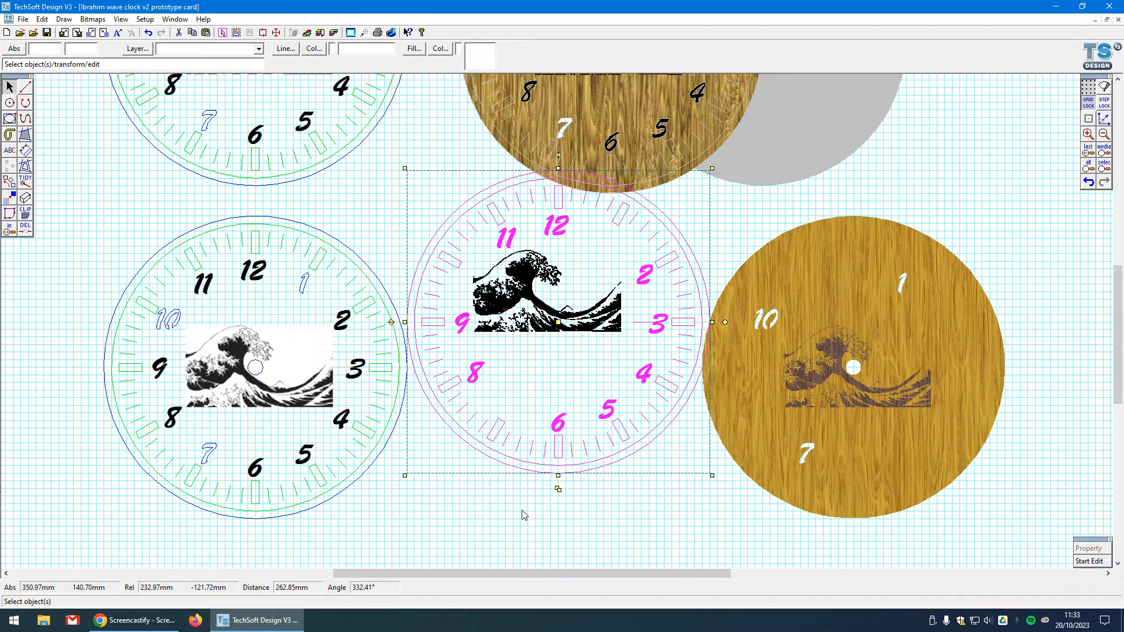
- Group the duplicated clock markings and move them onto the wooden face, centred on its hole
{"action": "key", "text": "ctrl+g"}
{"action": "left_click", "coordinate": [564, 328]}
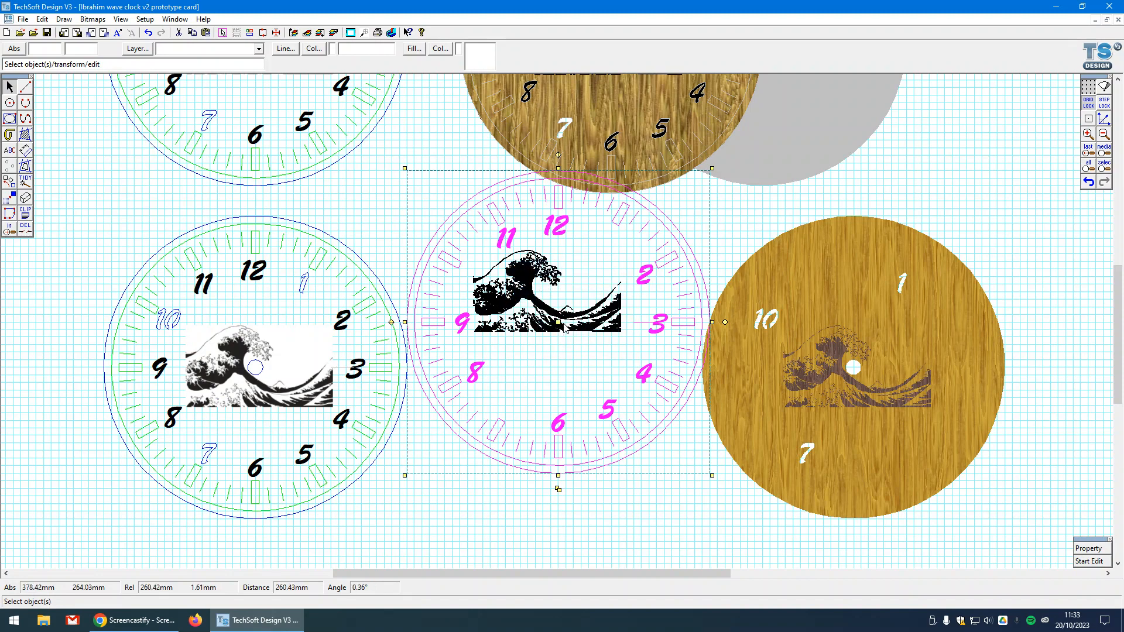
{"action": "left_click", "coordinate": [854, 368]}
{"action": "scroll", "coordinate": [847, 353], "scroll_direction": "up", "scroll_amount": 3}
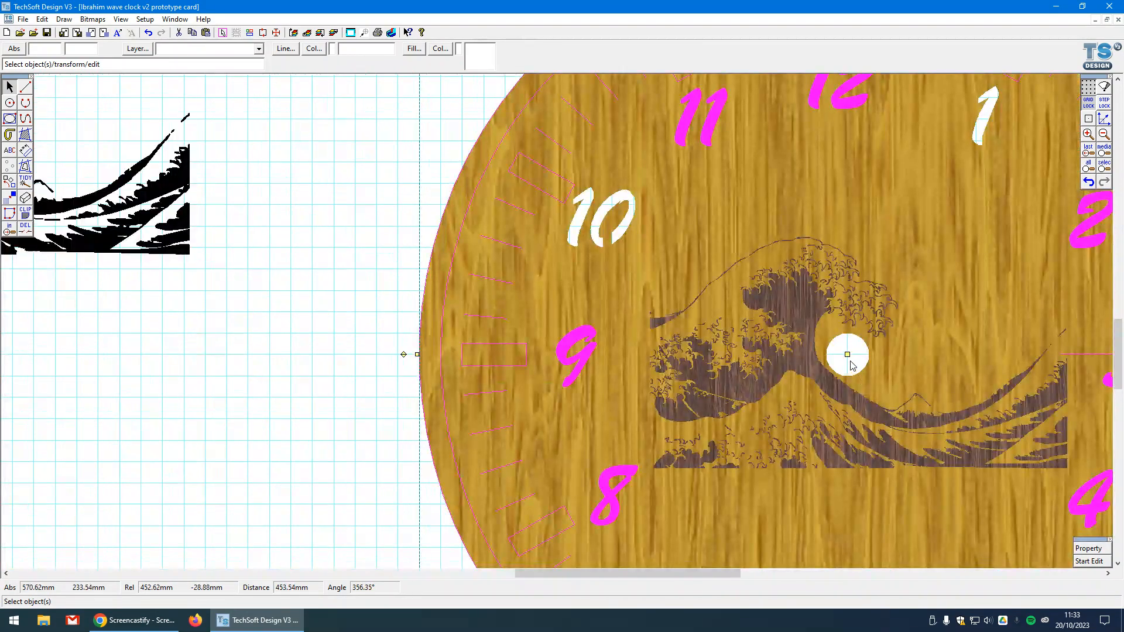
{"action": "scroll", "coordinate": [848, 353], "scroll_direction": "down", "scroll_amount": 2}
{"action": "left_click", "coordinate": [543, 455]}
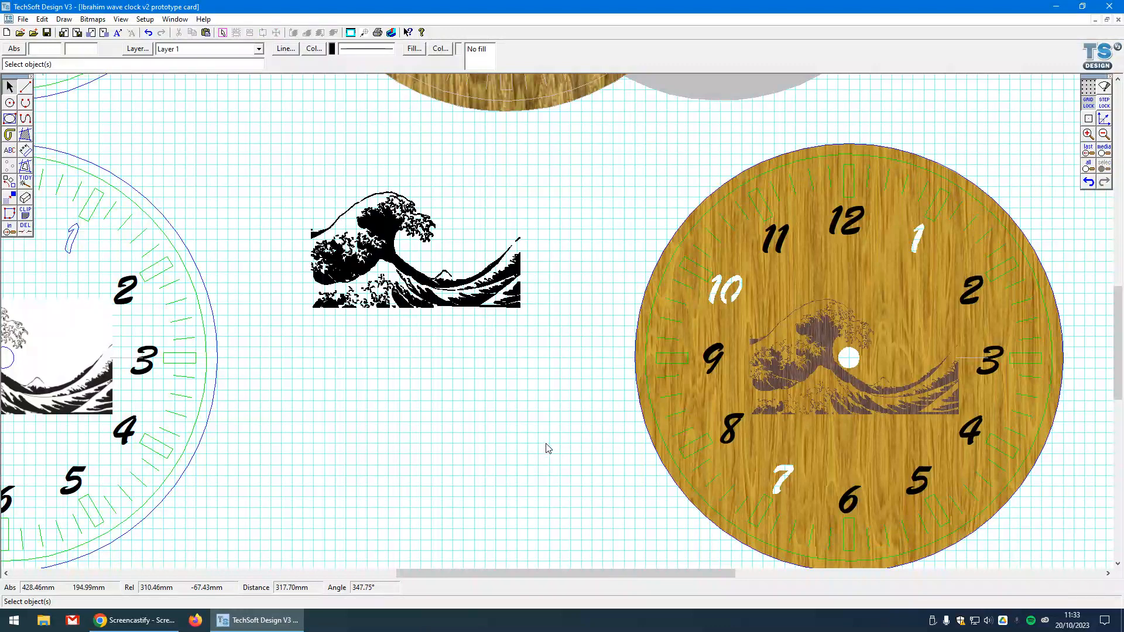
- Set the line colour of the grouped clock markings on the wooden face to brown
{"action": "scroll", "coordinate": [419, 432], "scroll_direction": "down", "scroll_amount": 1}
{"action": "scroll", "coordinate": [888, 487], "scroll_direction": "up", "scroll_amount": 1}
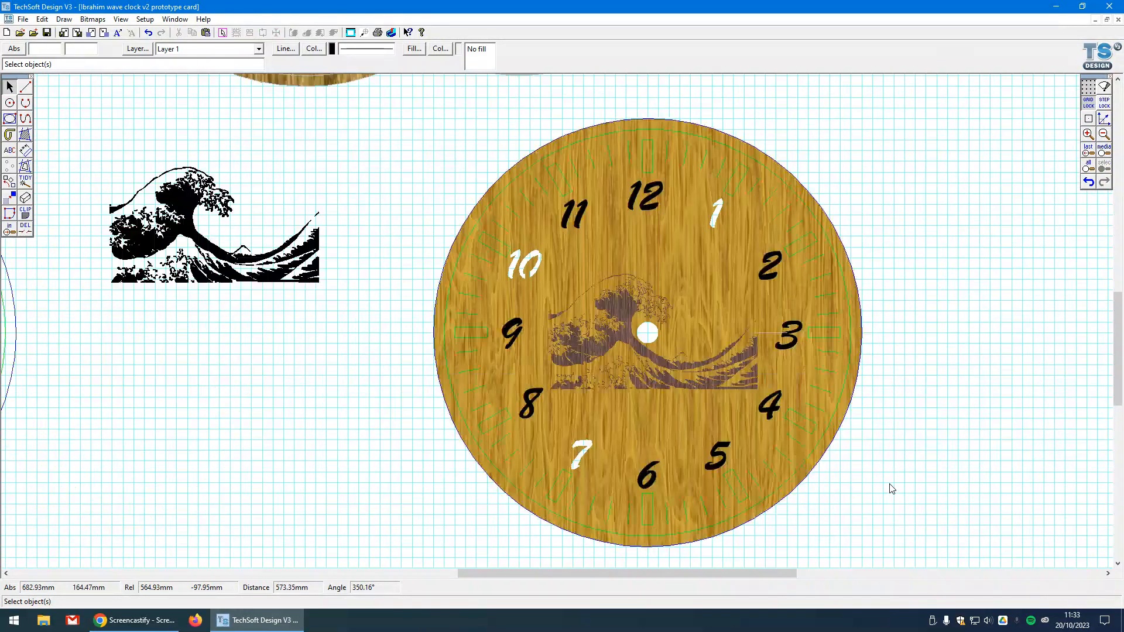
{"action": "left_click", "coordinate": [836, 340]}
{"action": "left_click", "coordinate": [837, 336]}
{"action": "left_click", "coordinate": [832, 339]}
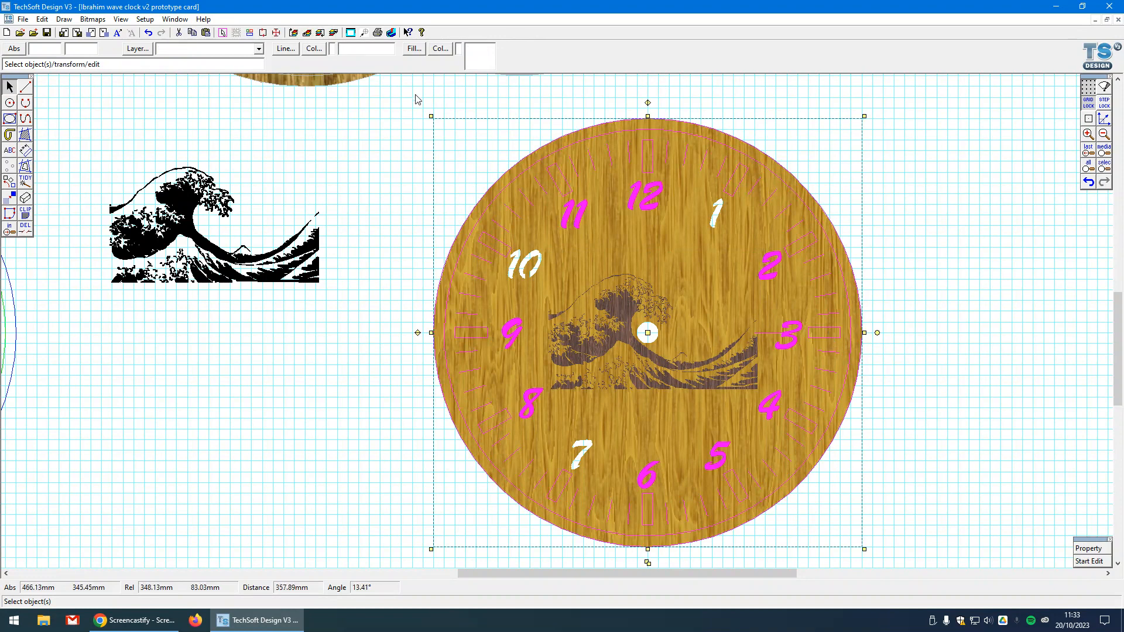
{"action": "left_click", "coordinate": [314, 48]}
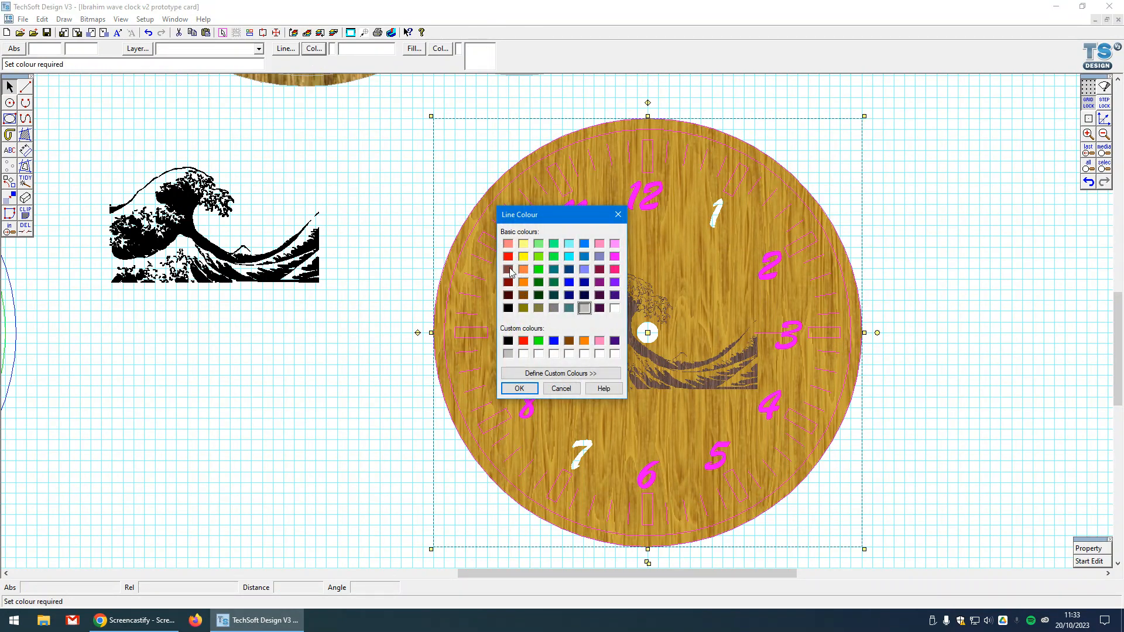
{"action": "left_click", "coordinate": [508, 270]}
{"action": "left_click", "coordinate": [519, 388]}
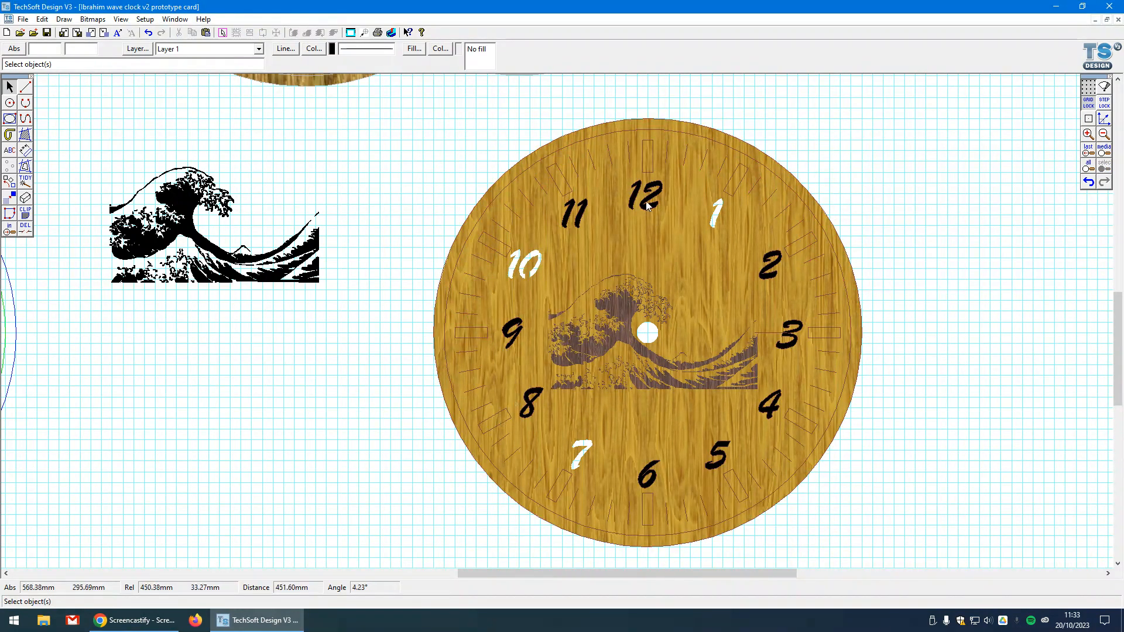
- Ungroup the clock markings and numerals on the wooden face
{"action": "left_click", "coordinate": [658, 192]}
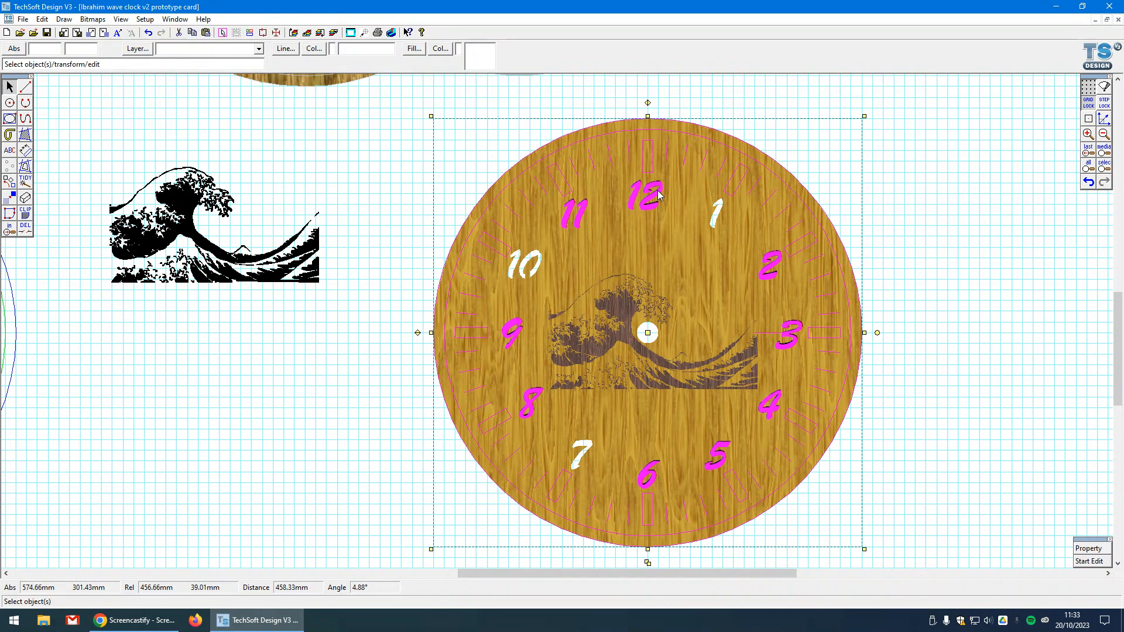
{"action": "key", "text": "ctrl+g"}
{"action": "left_click", "coordinate": [585, 329]}
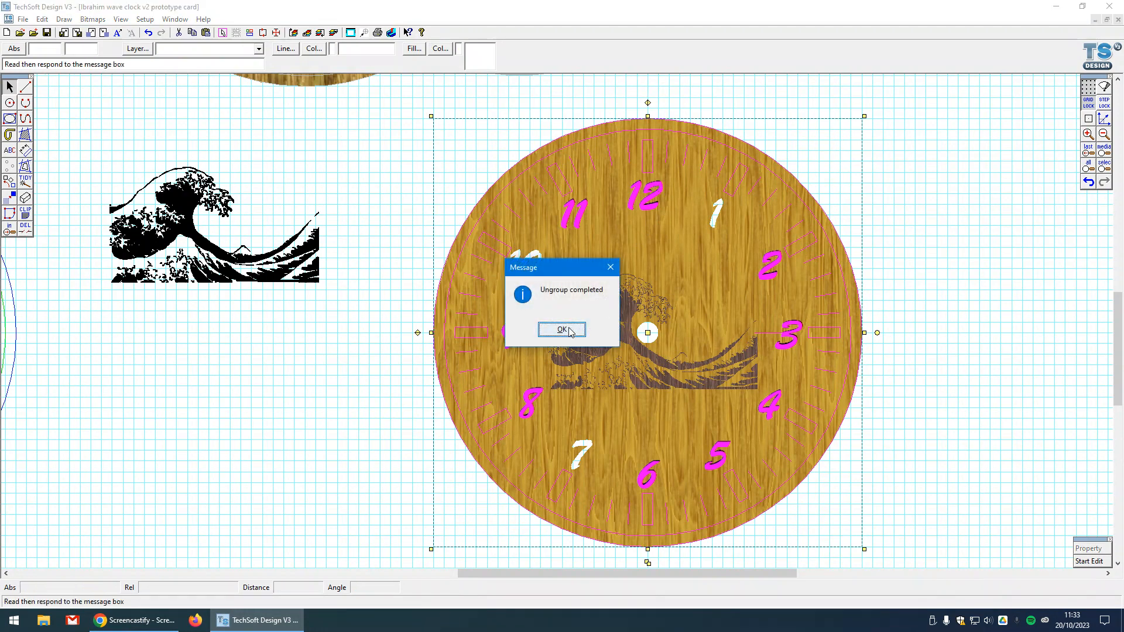
{"action": "left_click", "coordinate": [932, 241]}
- Fill the numerals 12, 11, 9, 8, 6, 5, 4, 3 and 2 on the wooden face with the Cracked Purple Wood texture
{"action": "left_click", "coordinate": [658, 191]}
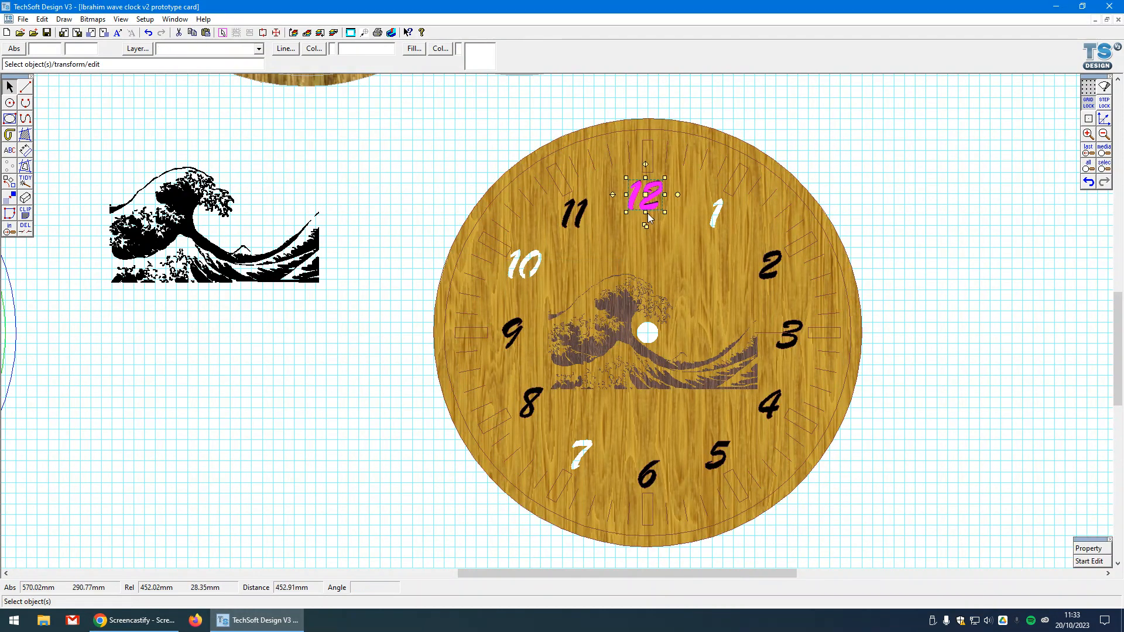
{"action": "left_click", "coordinate": [580, 209], "text": "shift"}
{"action": "left_click", "coordinate": [512, 332], "text": "shift"}
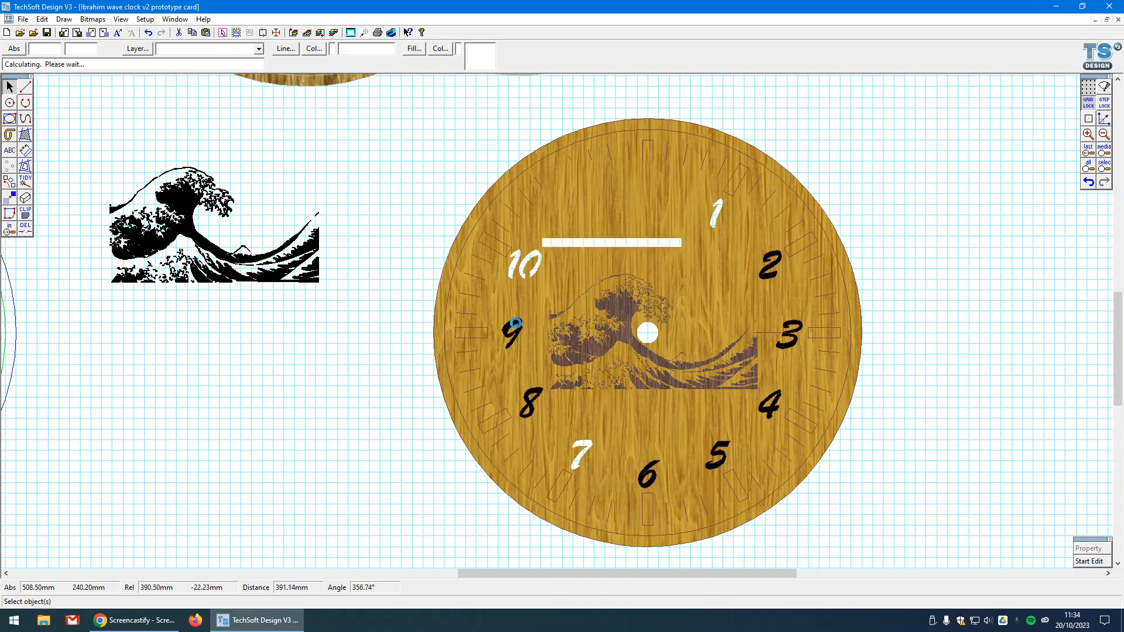
{"action": "left_click", "coordinate": [529, 403], "text": "shift"}
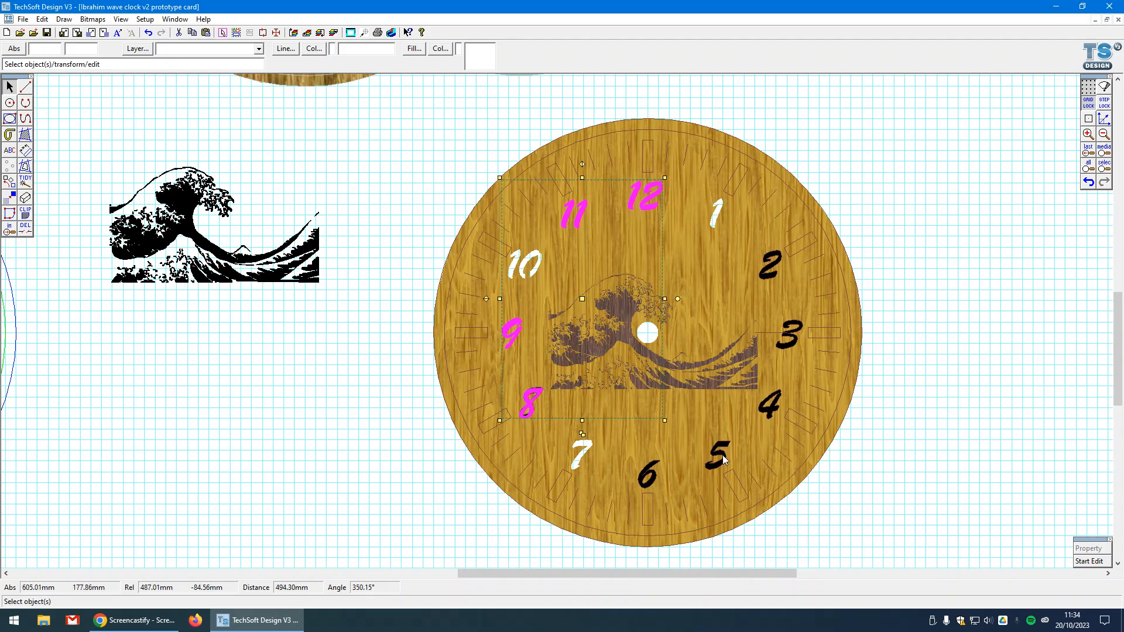
{"action": "left_click", "coordinate": [651, 474], "text": "shift"}
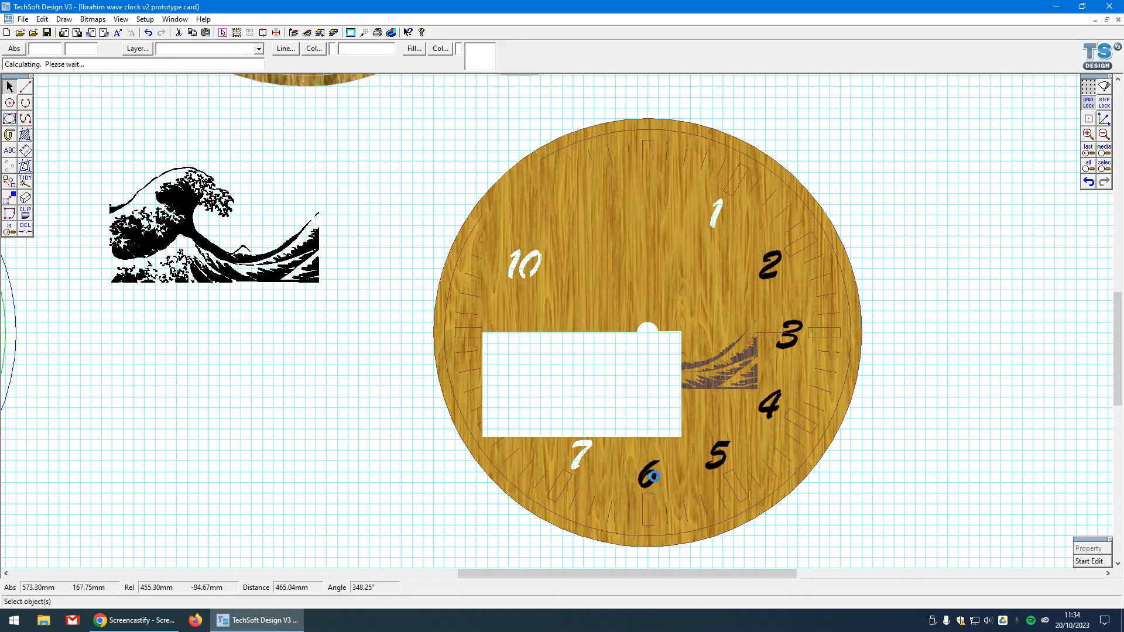
{"action": "left_click", "coordinate": [718, 451], "text": "shift"}
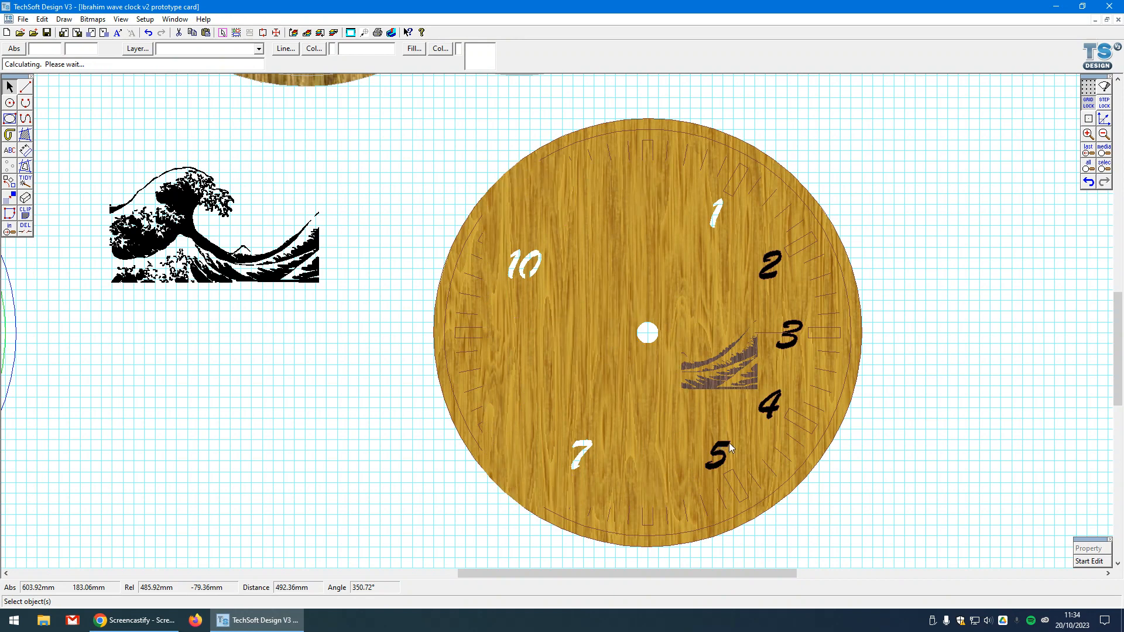
{"action": "left_click", "coordinate": [772, 411], "text": "shift"}
{"action": "scroll", "coordinate": [795, 337], "scroll_direction": "up", "scroll_amount": 1}
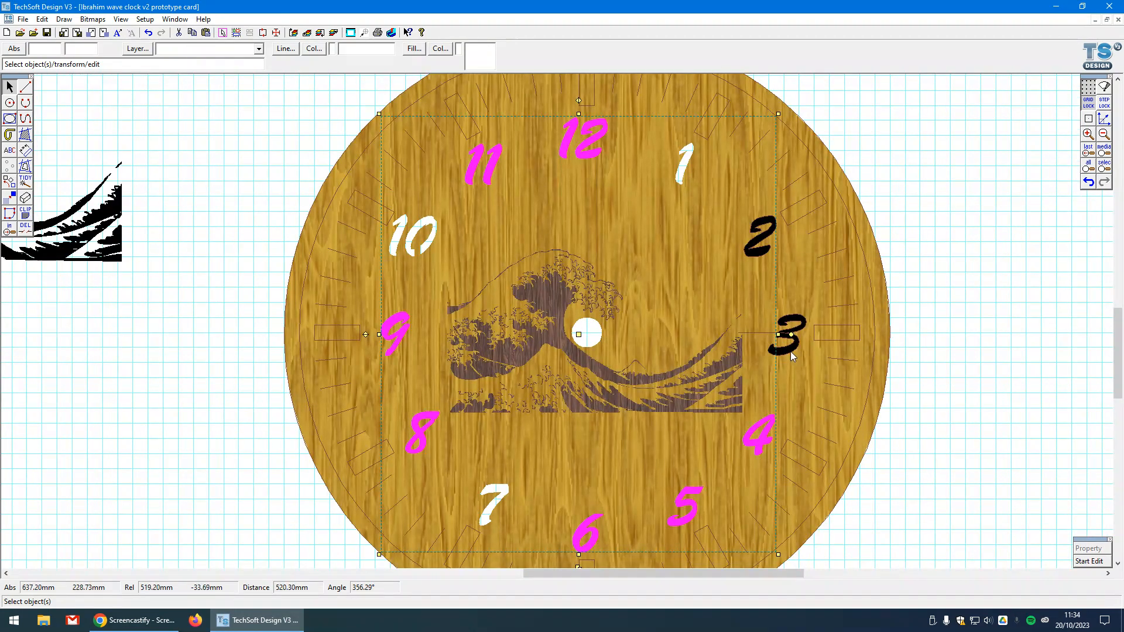
{"action": "left_click", "coordinate": [789, 348], "text": "shift"}
{"action": "left_click", "coordinate": [758, 243], "text": "shift"}
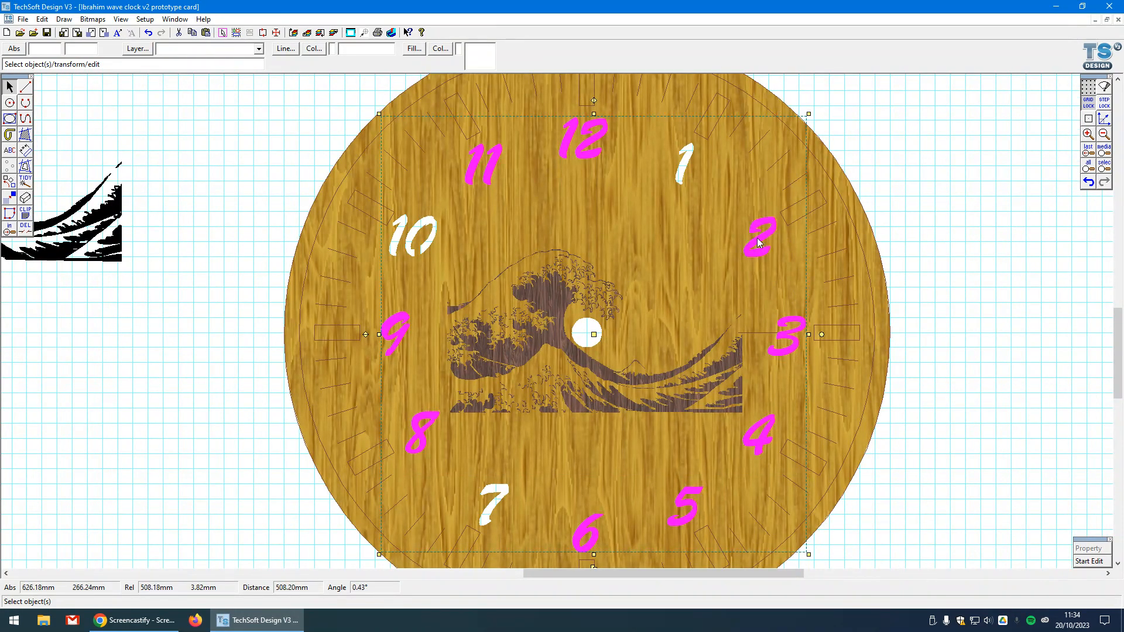
{"action": "left_click", "coordinate": [414, 48]}
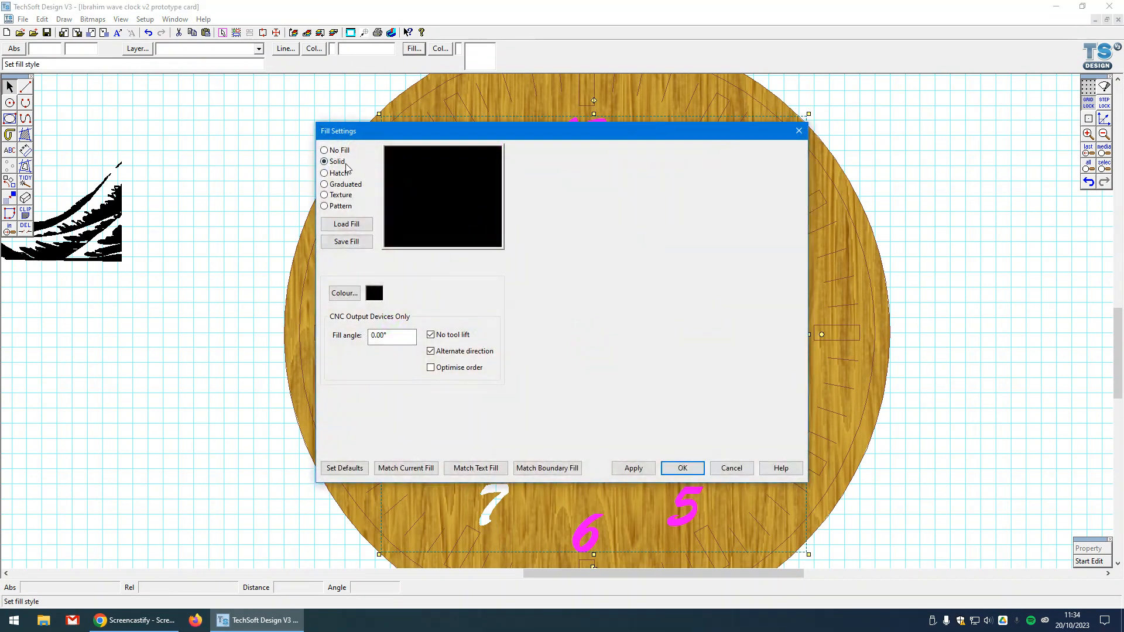
{"action": "left_click", "coordinate": [348, 225]}
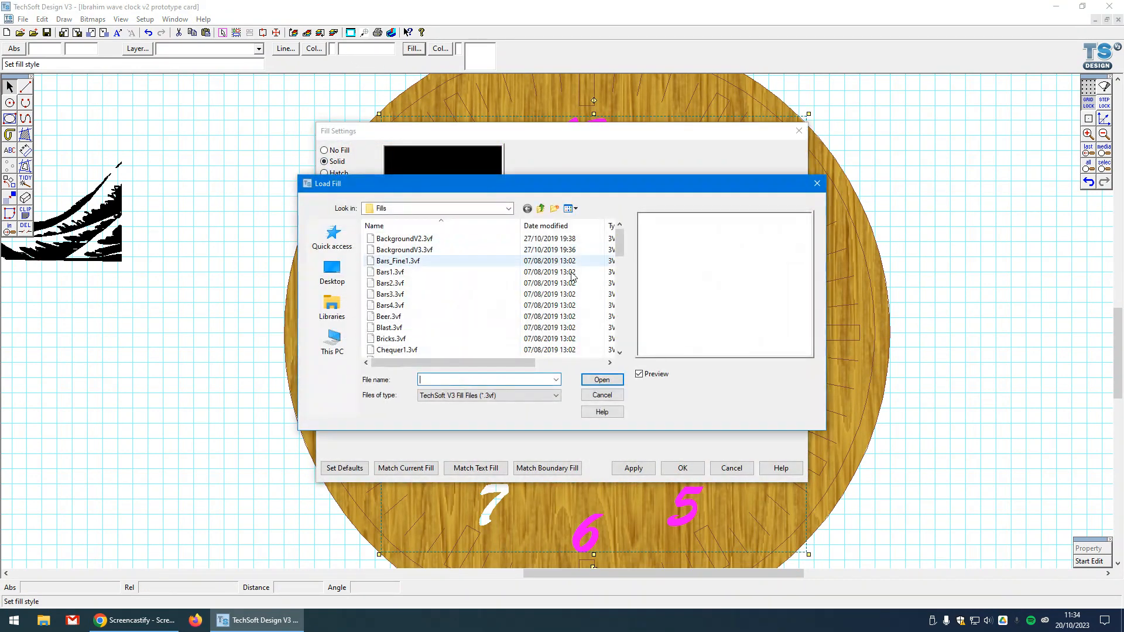
{"action": "left_click", "coordinate": [600, 391]}
{"action": "left_click", "coordinate": [325, 195]}
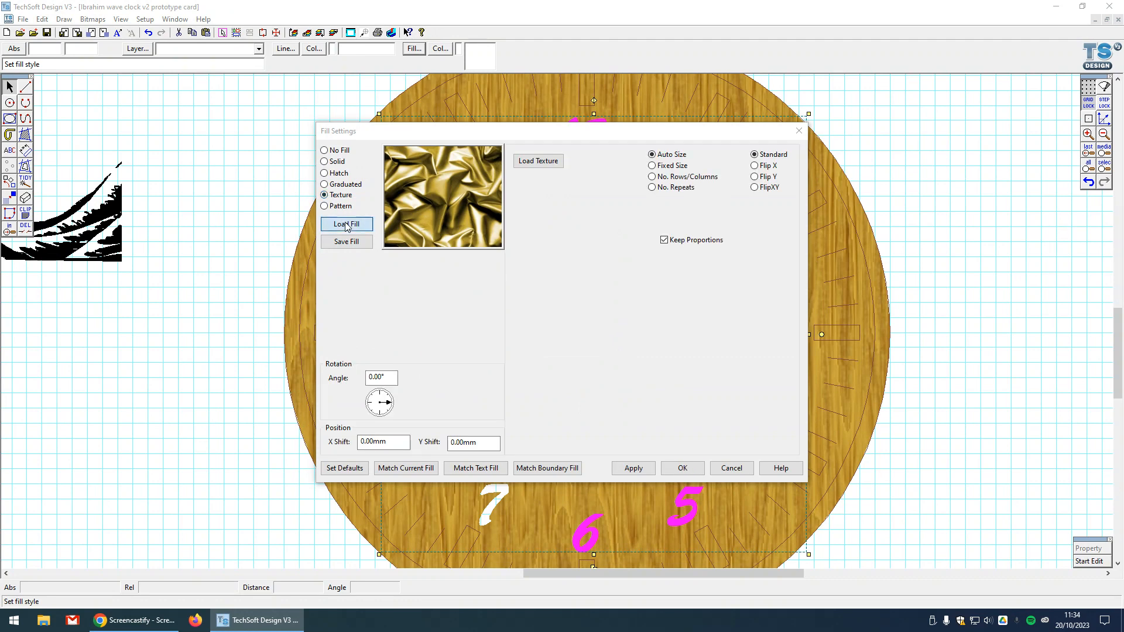
{"action": "left_click", "coordinate": [347, 225]}
{"action": "left_click", "coordinate": [602, 395]}
{"action": "left_click", "coordinate": [538, 162]}
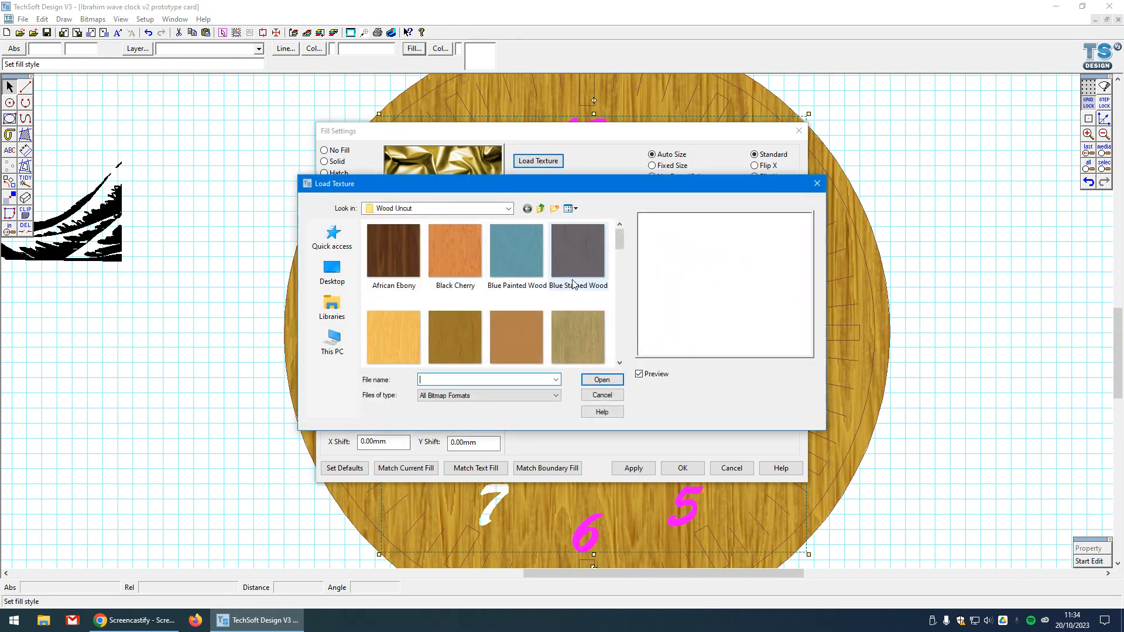
{"action": "scroll", "coordinate": [558, 290], "scroll_direction": "down", "scroll_amount": 1}
{"action": "scroll", "coordinate": [476, 329], "scroll_direction": "down", "scroll_amount": 1}
{"action": "left_click", "coordinate": [457, 245]}
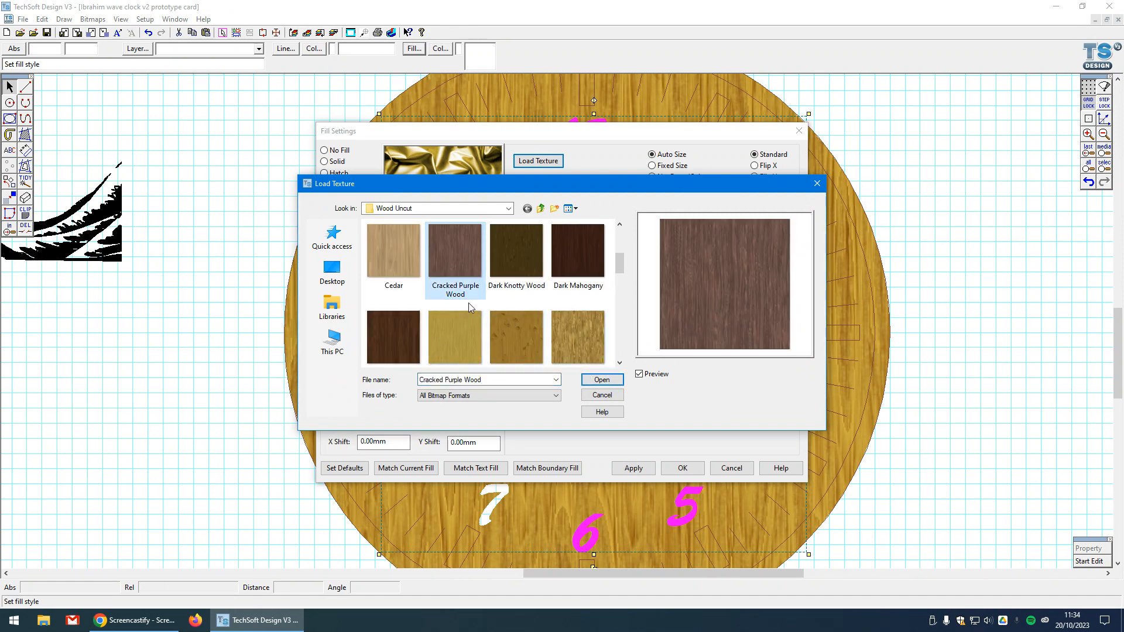
{"action": "left_click", "coordinate": [602, 379]}
{"action": "left_click", "coordinate": [674, 471]}
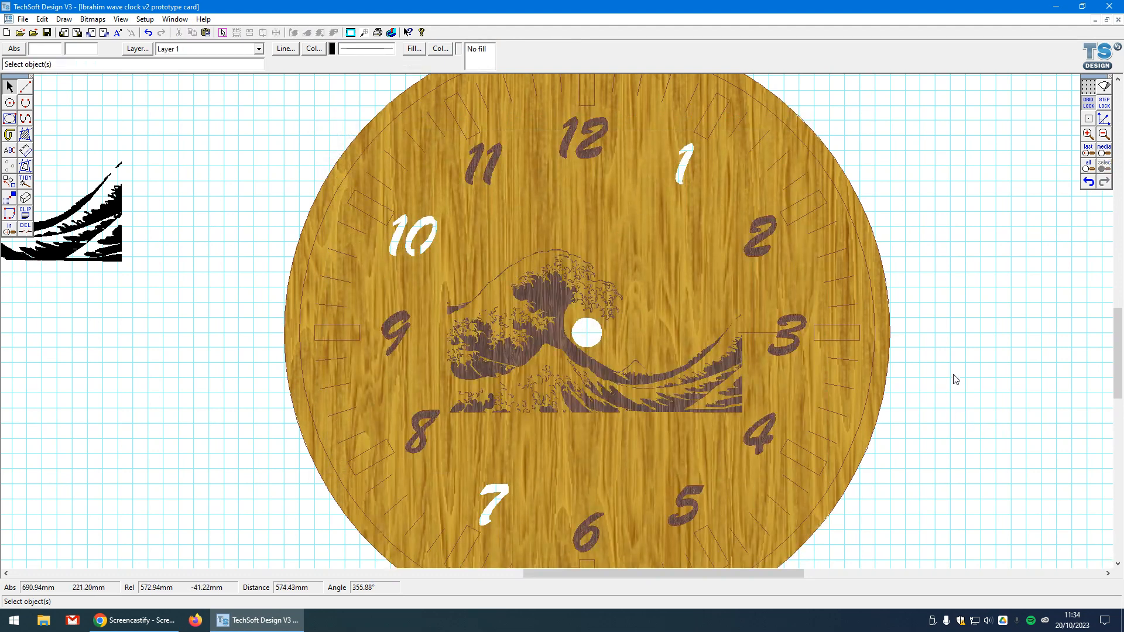
- Duplicate the inner ring circle of the wooden face and place the copy beside the face
{"action": "scroll", "coordinate": [953, 379], "scroll_direction": "down", "scroll_amount": 1}
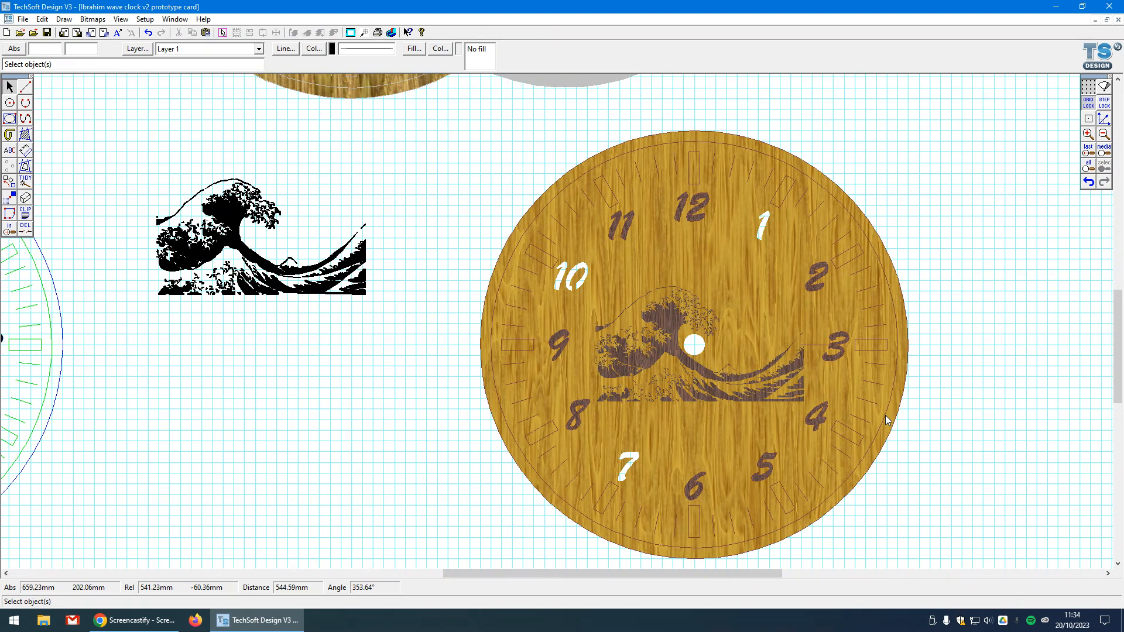
{"action": "scroll", "coordinate": [736, 276], "scroll_direction": "down", "scroll_amount": 1}
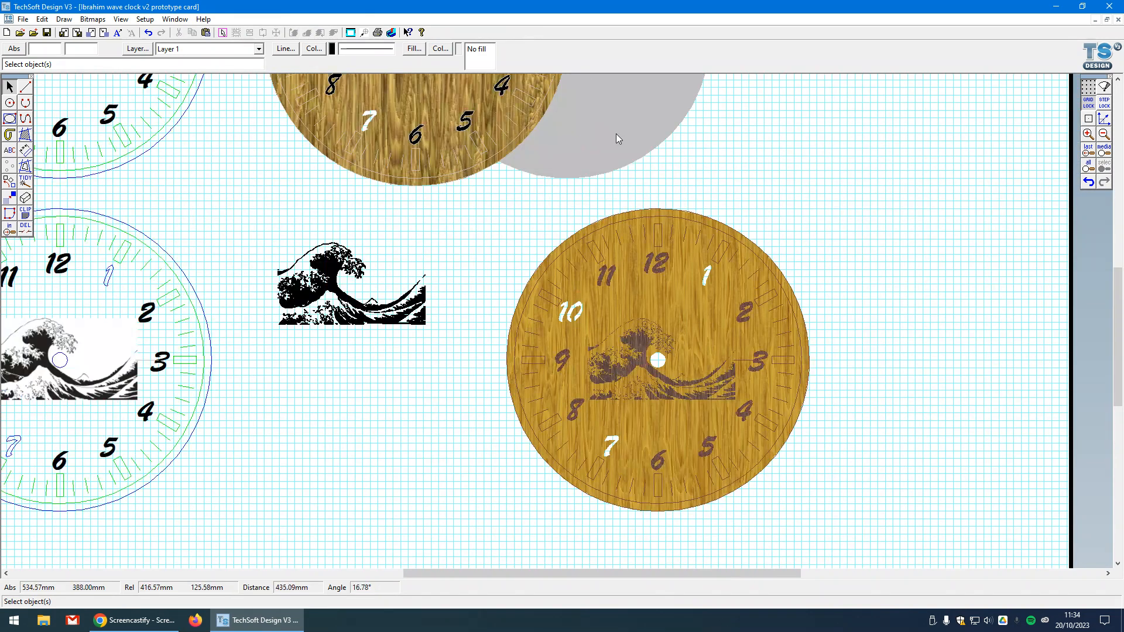
{"action": "scroll", "coordinate": [616, 133], "scroll_direction": "down", "scroll_amount": 1}
{"action": "scroll", "coordinate": [883, 382], "scroll_direction": "up", "scroll_amount": 2}
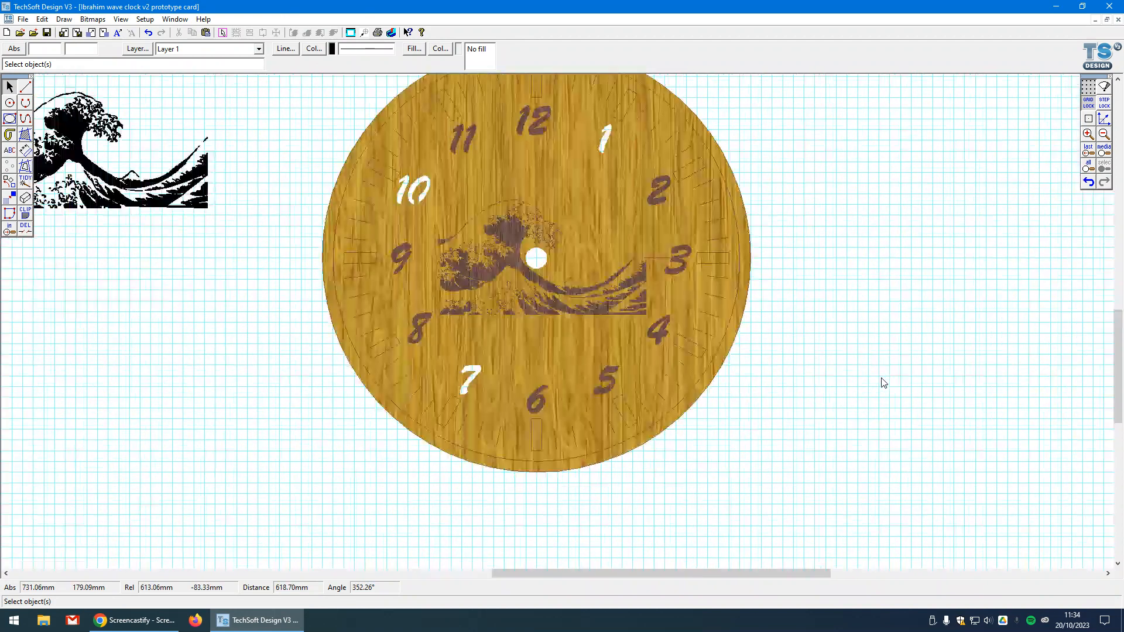
{"action": "left_click", "coordinate": [736, 315]}
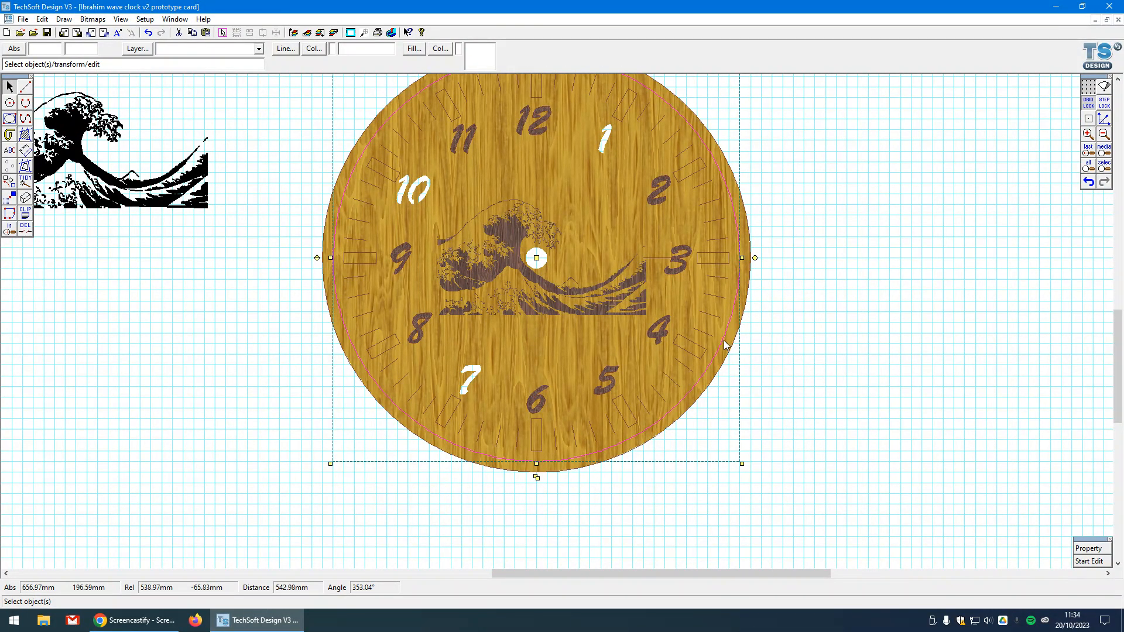
{"action": "key", "text": "ctrl+v"}
{"action": "left_click_drag", "start_coordinate": [558, 322], "coordinate": [965, 323]}
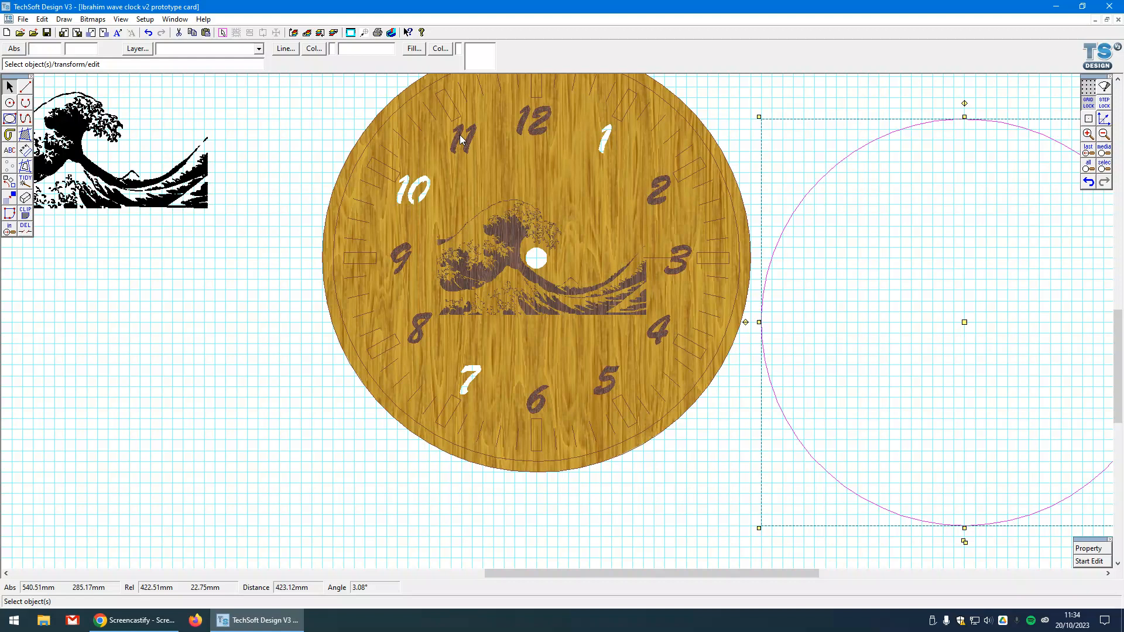
- Fill the copied circle beside the wooden face with solid light grey
{"action": "left_click", "coordinate": [414, 48]}
{"action": "left_click", "coordinate": [336, 162]}
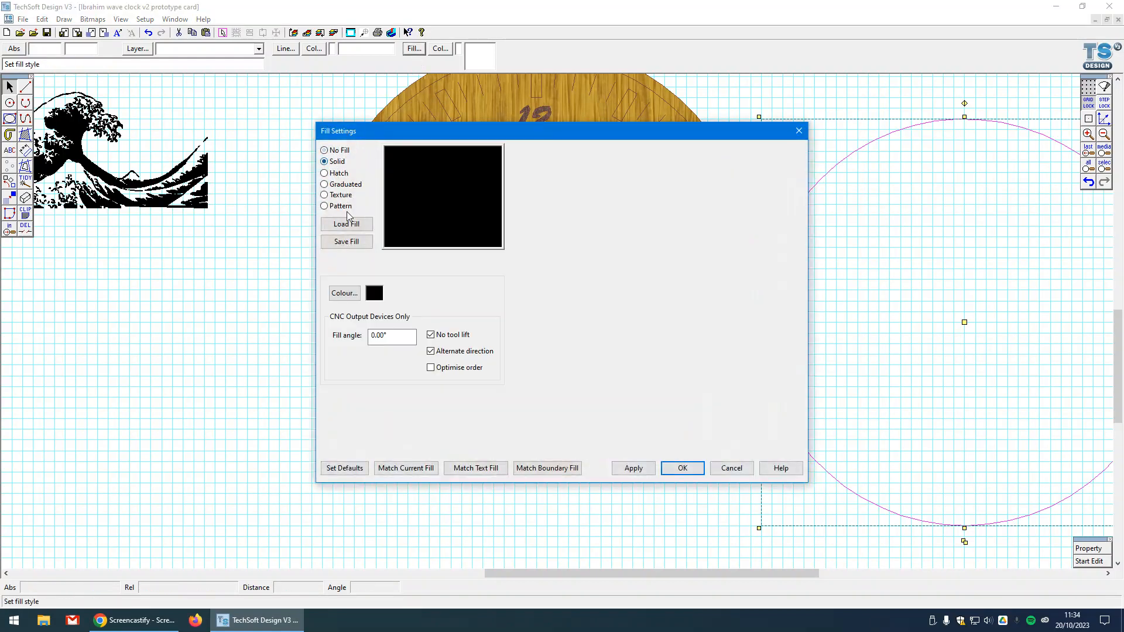
{"action": "left_click", "coordinate": [344, 293]}
{"action": "left_click", "coordinate": [585, 309]}
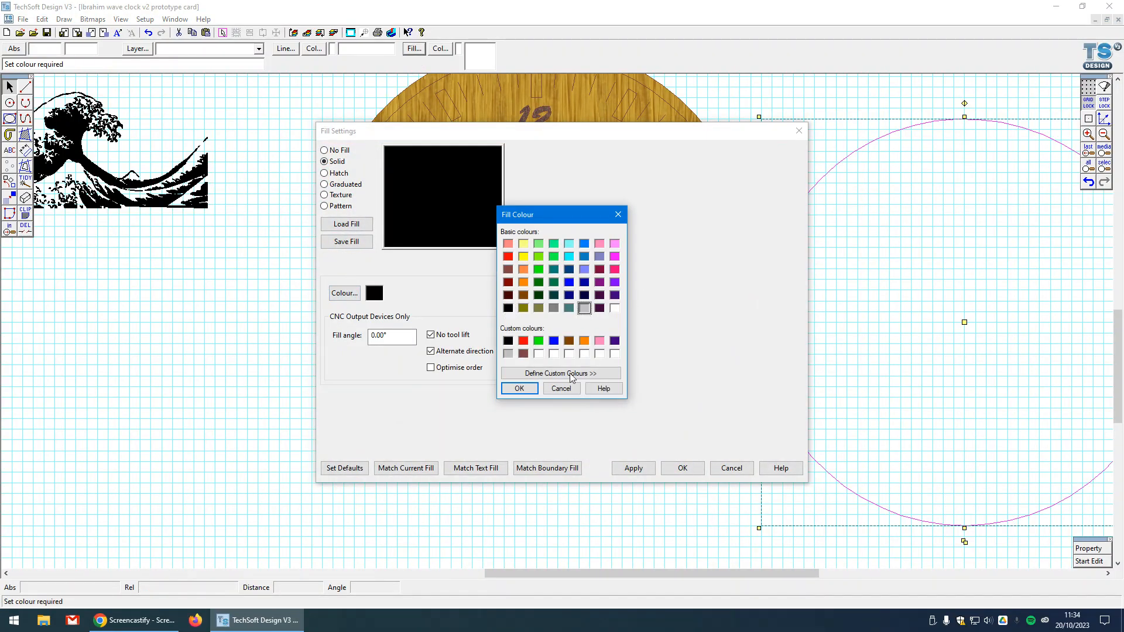
{"action": "left_click", "coordinate": [536, 389]}
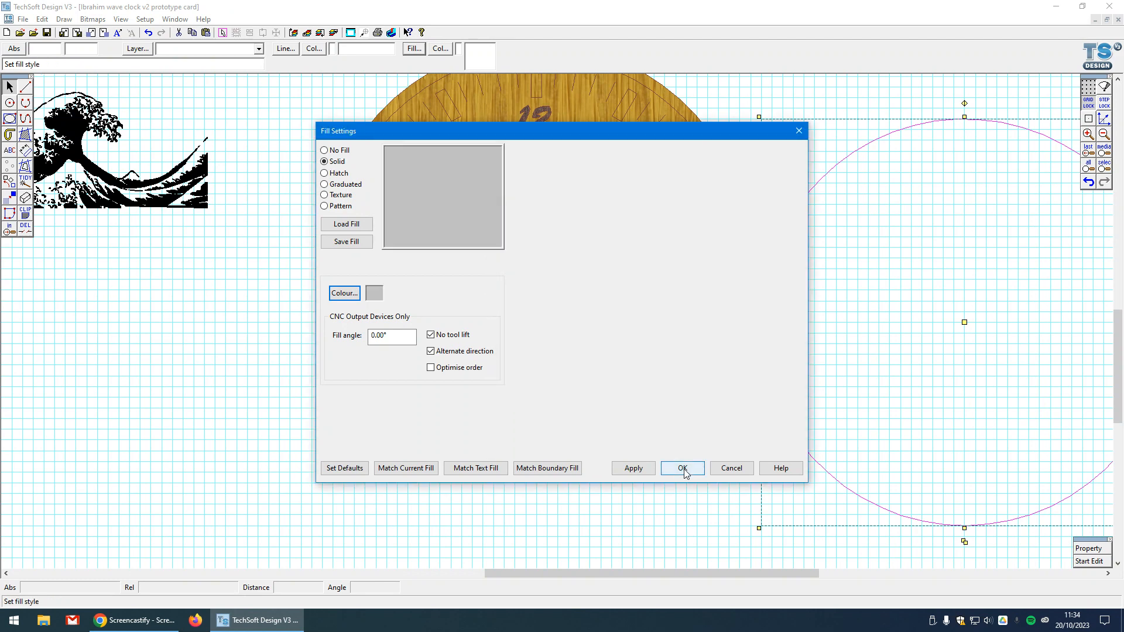
{"action": "left_click", "coordinate": [683, 468]}
- Copy the centre hole circle from the lower line-drawn clock and place it at the centre of the grey disc
{"action": "left_click", "coordinate": [545, 260]}
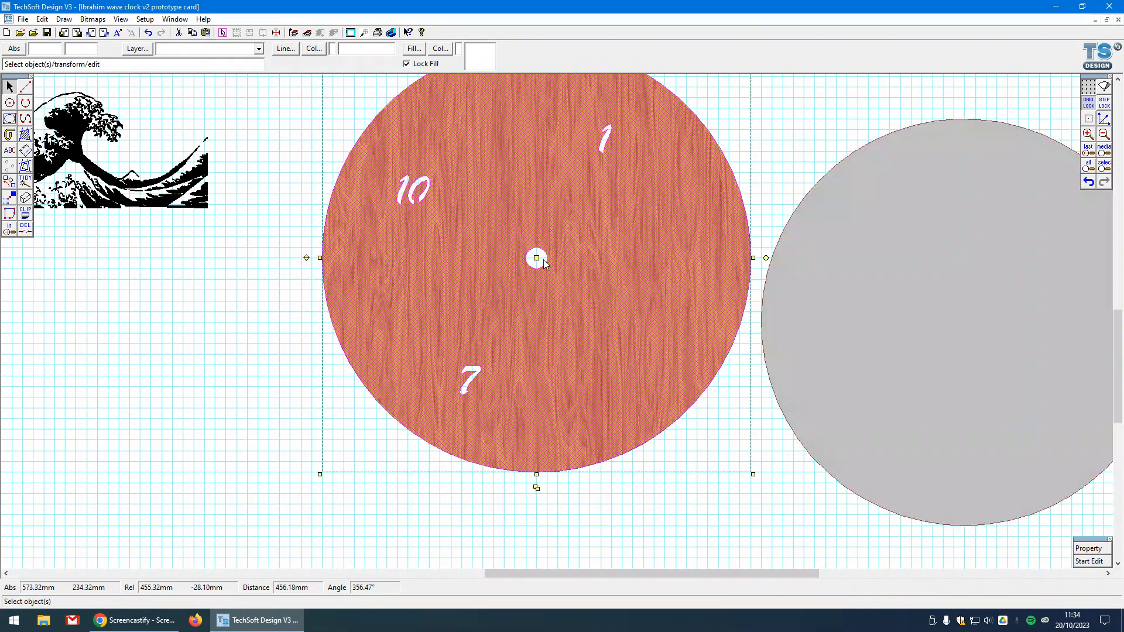
{"action": "left_click", "coordinate": [279, 436]}
{"action": "scroll", "coordinate": [392, 326], "scroll_direction": "down", "scroll_amount": 2}
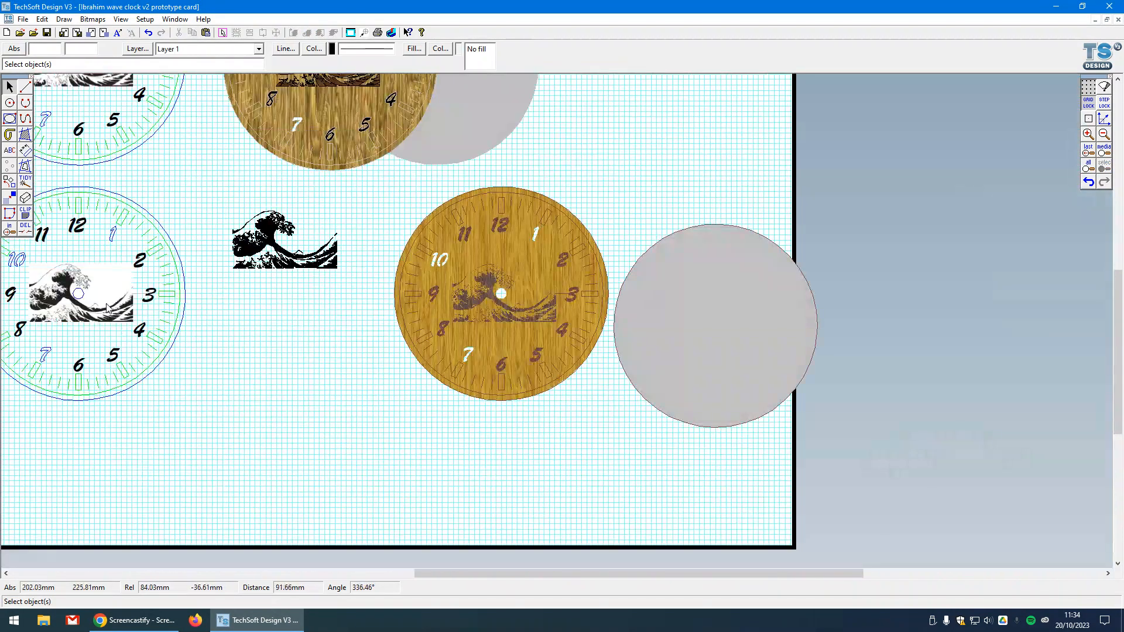
{"action": "left_click", "coordinate": [78, 294]}
{"action": "key", "text": "ctrl+c"}
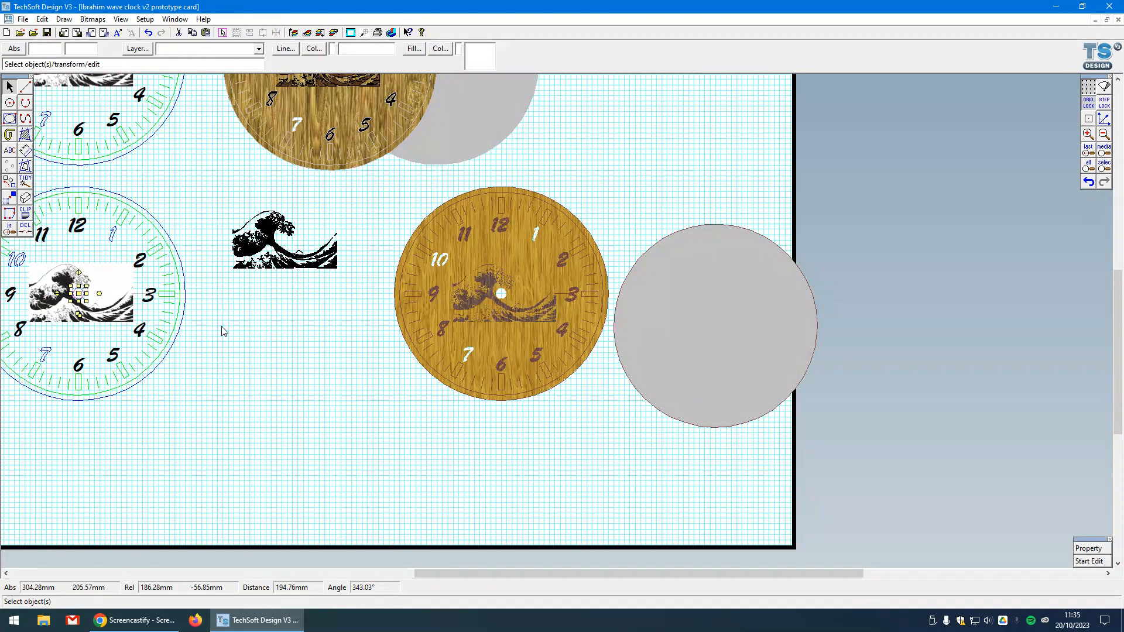
{"action": "key", "text": "ctrl+v"}
{"action": "left_click_drag", "start_coordinate": [553, 319], "coordinate": [717, 323]}
{"action": "scroll", "coordinate": [716, 325], "scroll_direction": "up", "scroll_amount": 1}
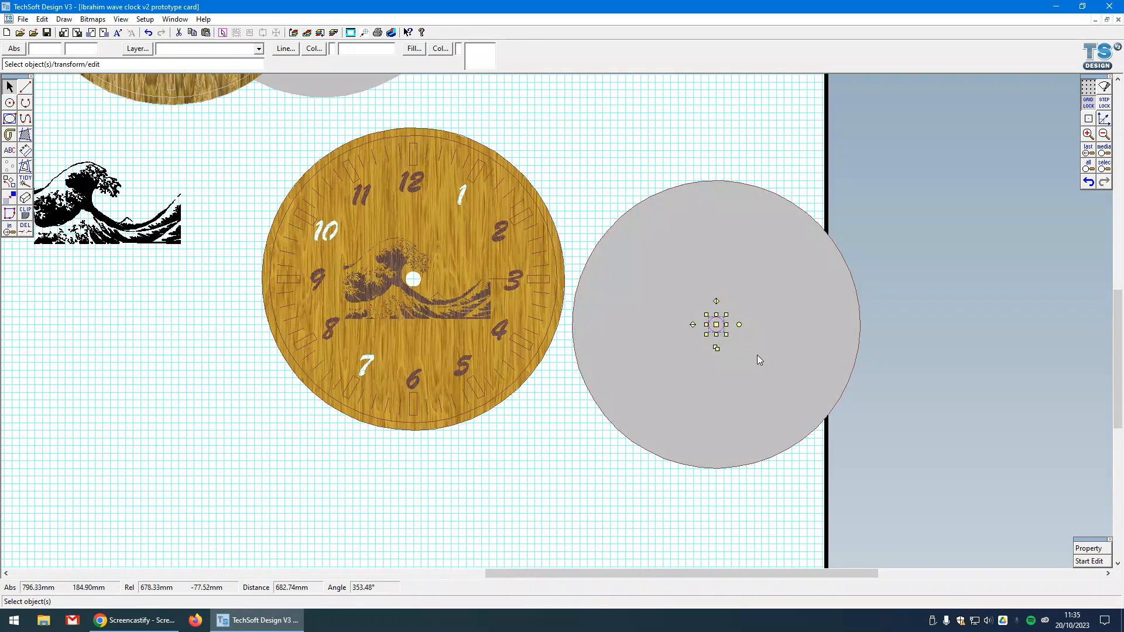
{"action": "left_click", "coordinate": [786, 356]}
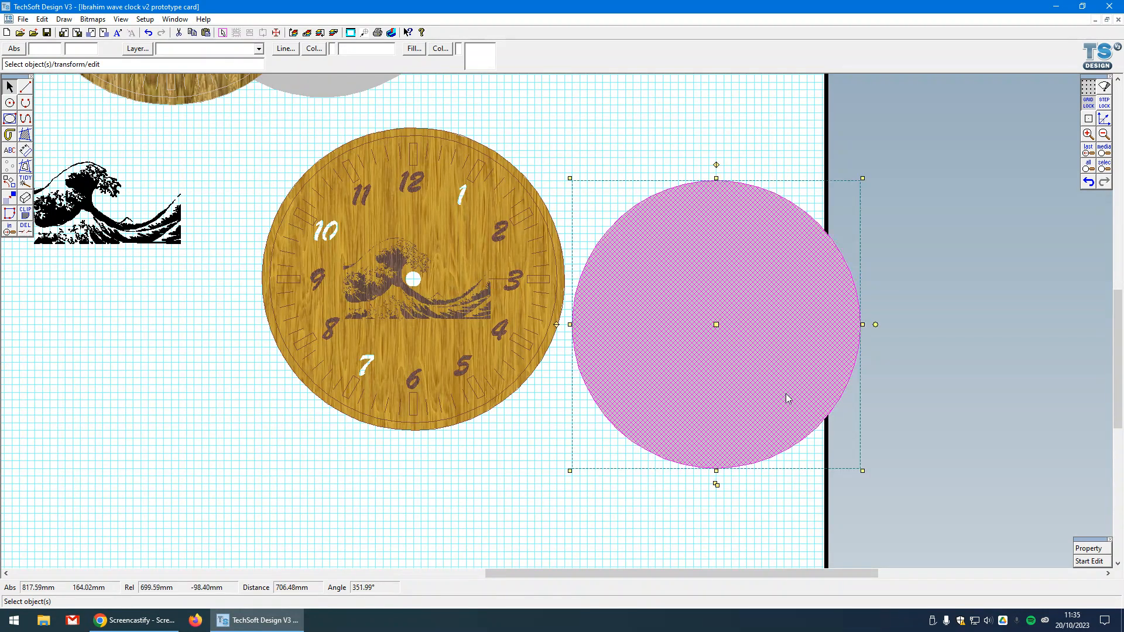
{"action": "left_click", "coordinate": [864, 406]}
{"action": "left_click", "coordinate": [798, 363]}
{"action": "key", "text": "Delete"}
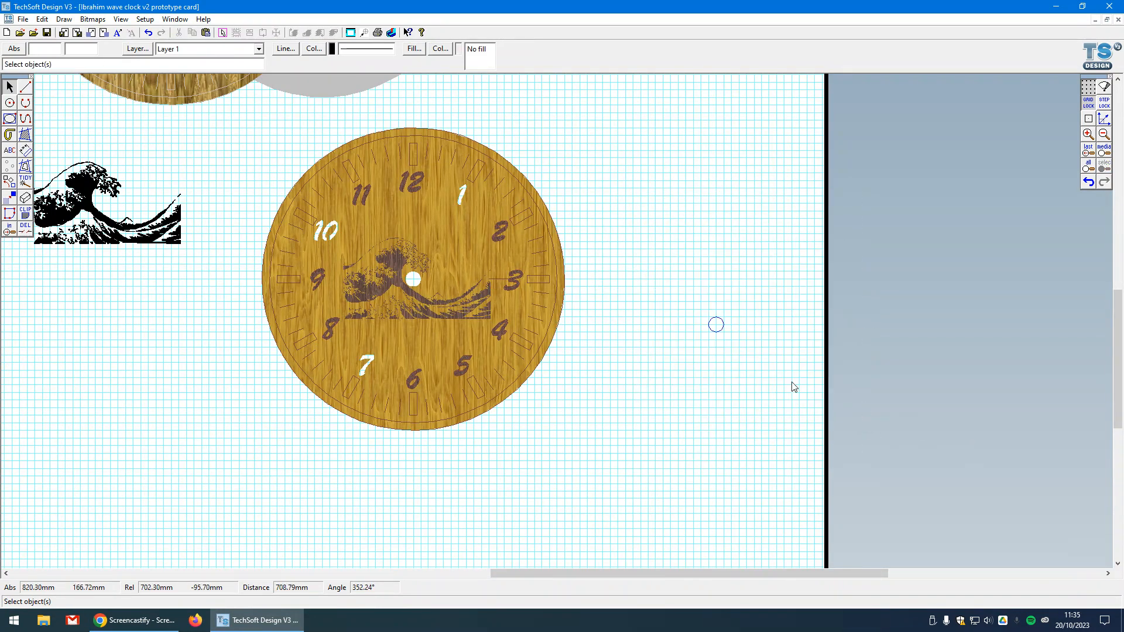
{"action": "left_click", "coordinate": [1088, 183]}
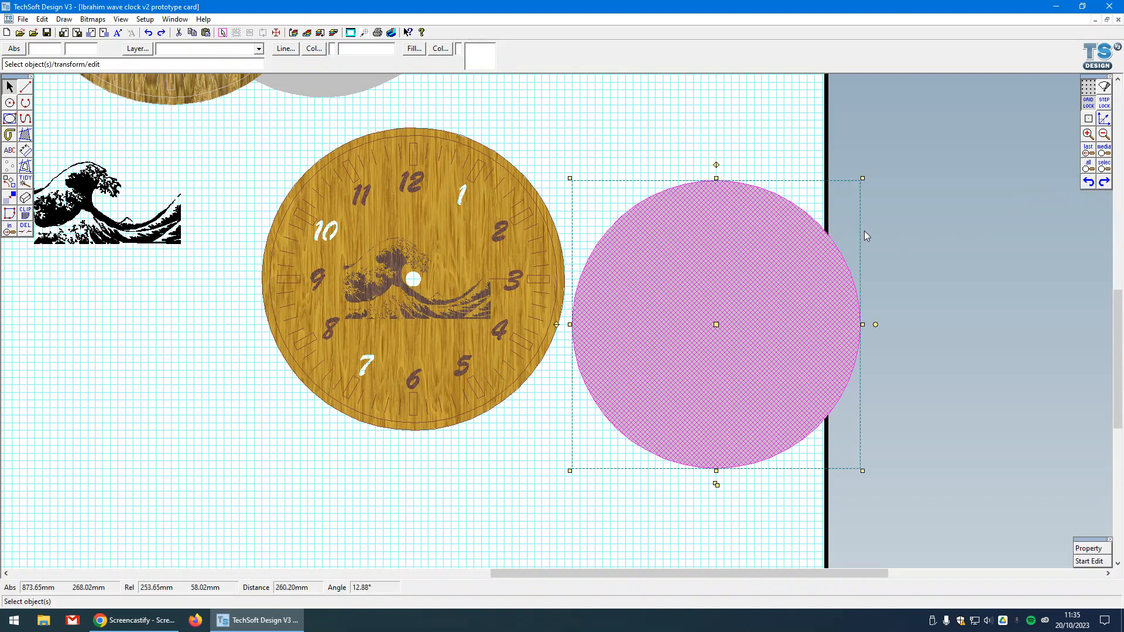
- Remove the fill from the large disc beside the wooden face, leaving only its outline
{"action": "left_click", "coordinate": [414, 48]}
{"action": "left_click", "coordinate": [683, 468]}
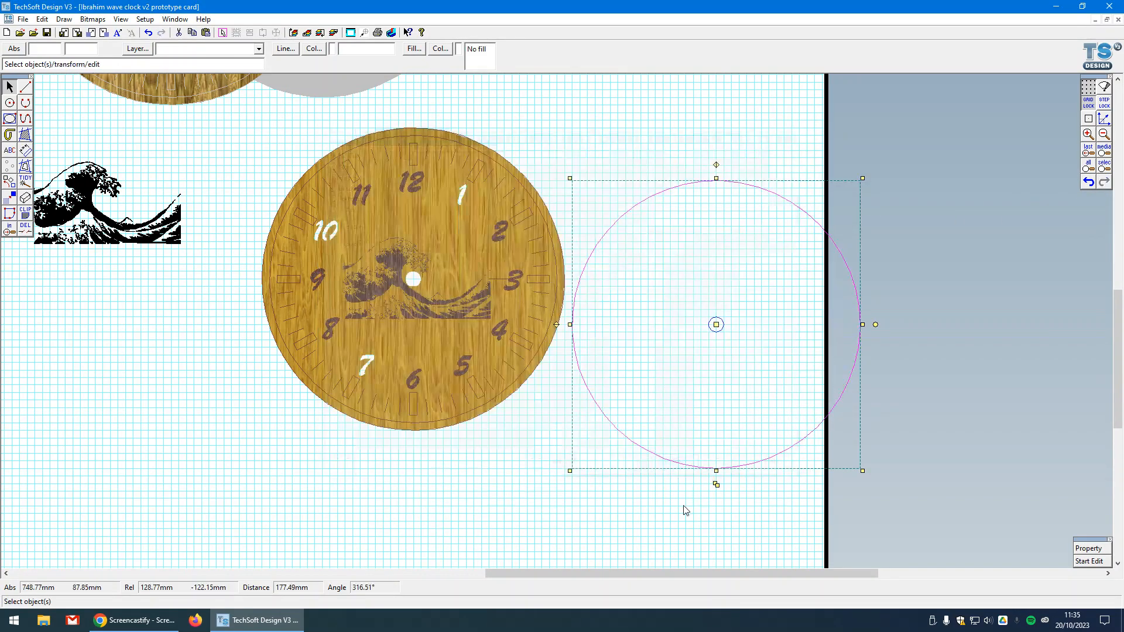
- Set the line colour of the small centre hole circle in the outlined disc to black
{"action": "left_click", "coordinate": [683, 510]}
{"action": "left_click_drag", "start_coordinate": [678, 301], "coordinate": [740, 364]}
{"action": "left_click", "coordinate": [314, 49]}
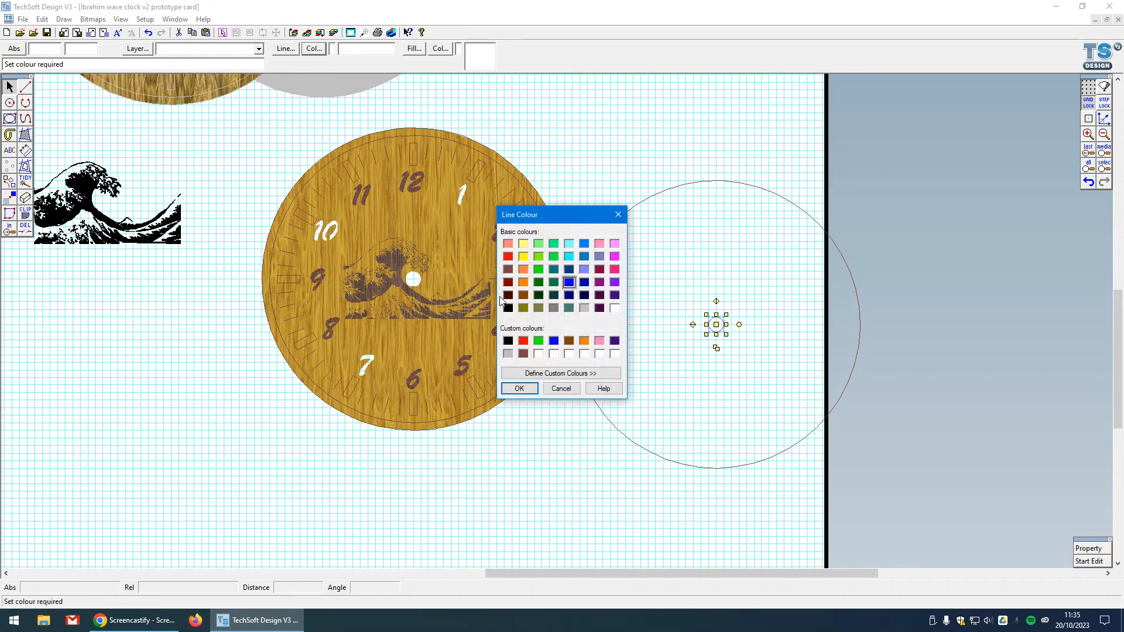
{"action": "left_click", "coordinate": [508, 341]}
{"action": "left_click", "coordinate": [518, 388]}
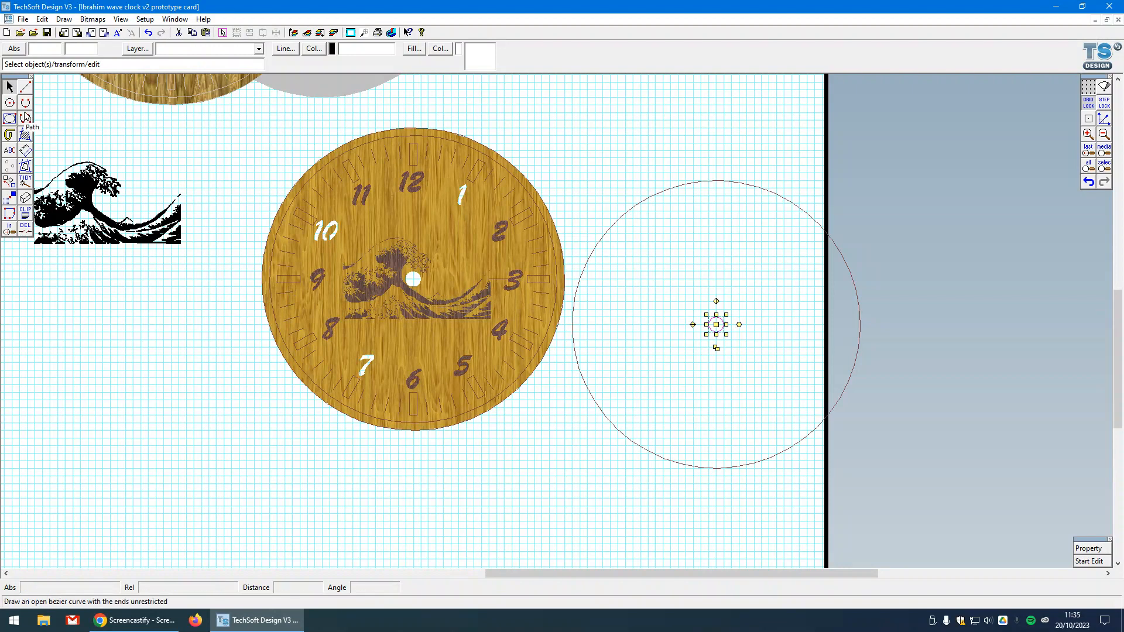
- Configure the boundary fill as a solid light grey fill
{"action": "double_click", "coordinate": [25, 134]}
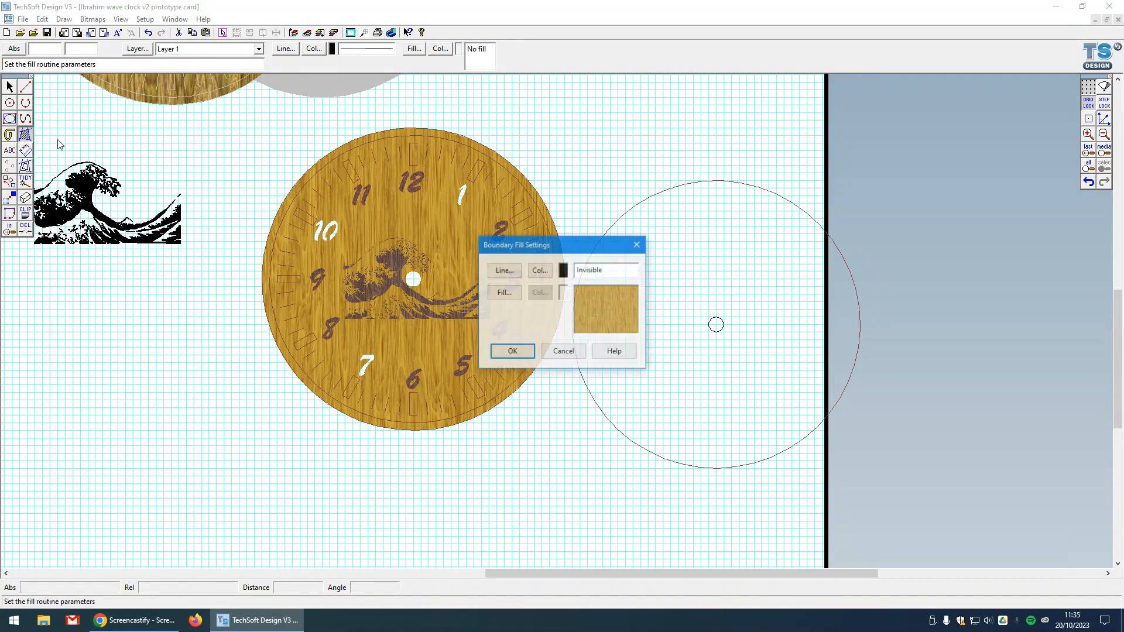
{"action": "left_click", "coordinate": [504, 294]}
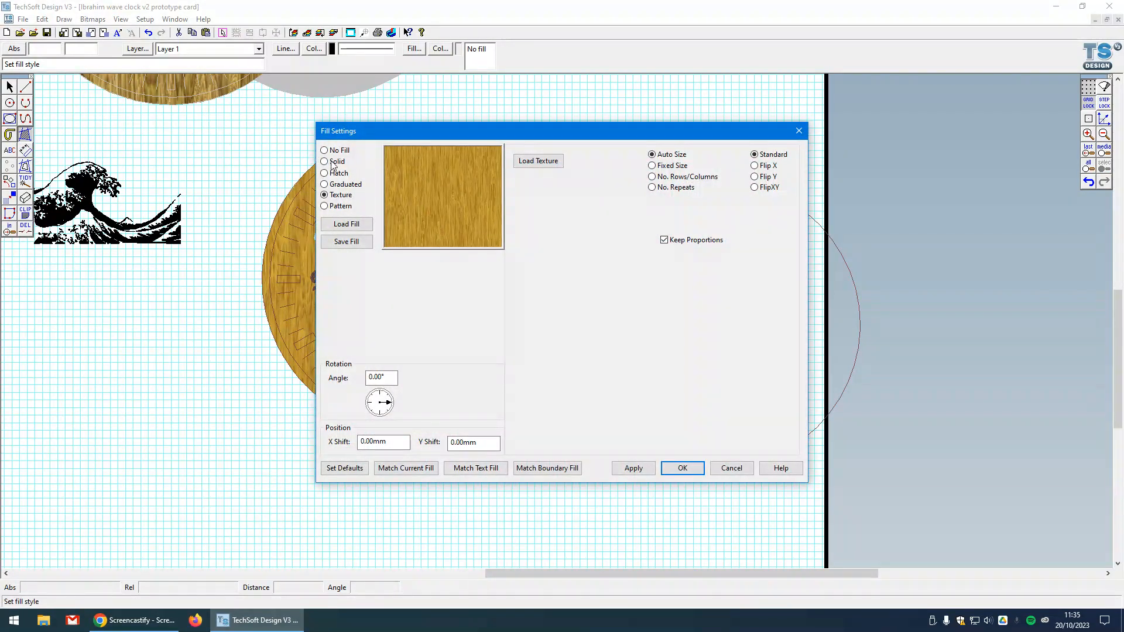
{"action": "left_click", "coordinate": [325, 162]}
{"action": "left_click", "coordinate": [345, 293]}
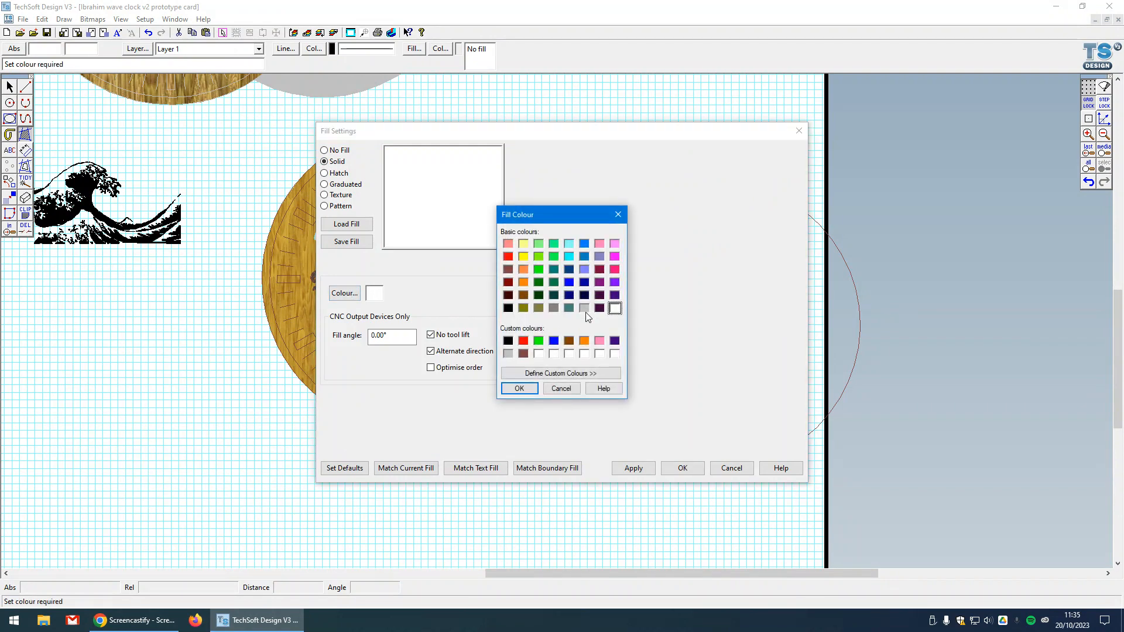
{"action": "left_click", "coordinate": [519, 389]}
{"action": "left_click", "coordinate": [681, 468]}
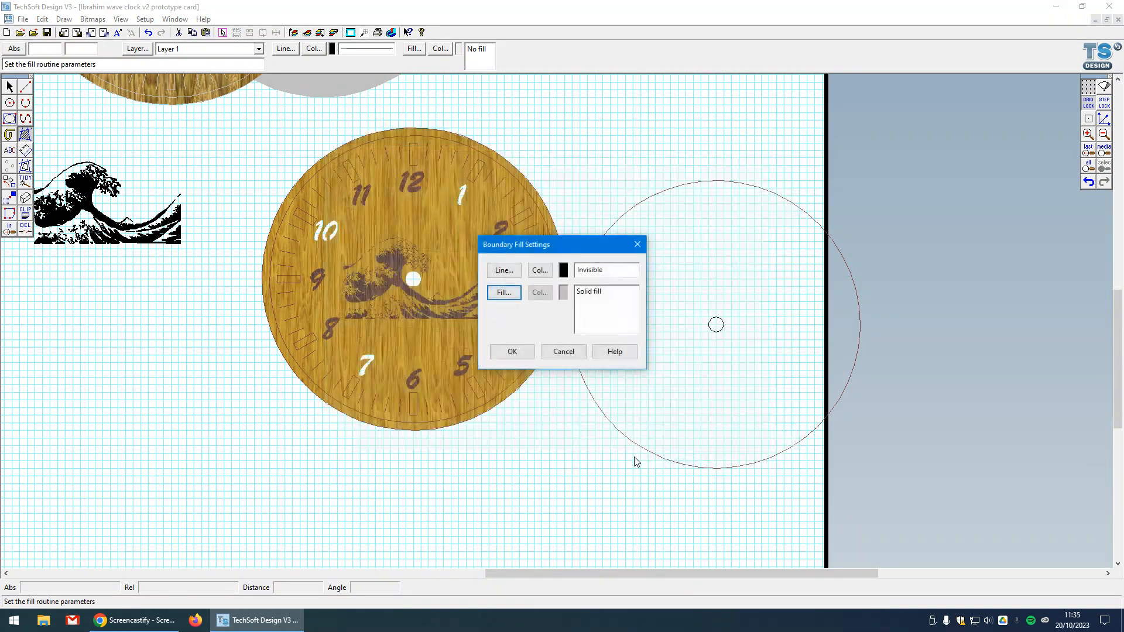
{"action": "left_click", "coordinate": [533, 355]}
- Boundary-fill the outlined disc, marking the centre hole circle as its only island
{"action": "left_click", "coordinate": [772, 199]}
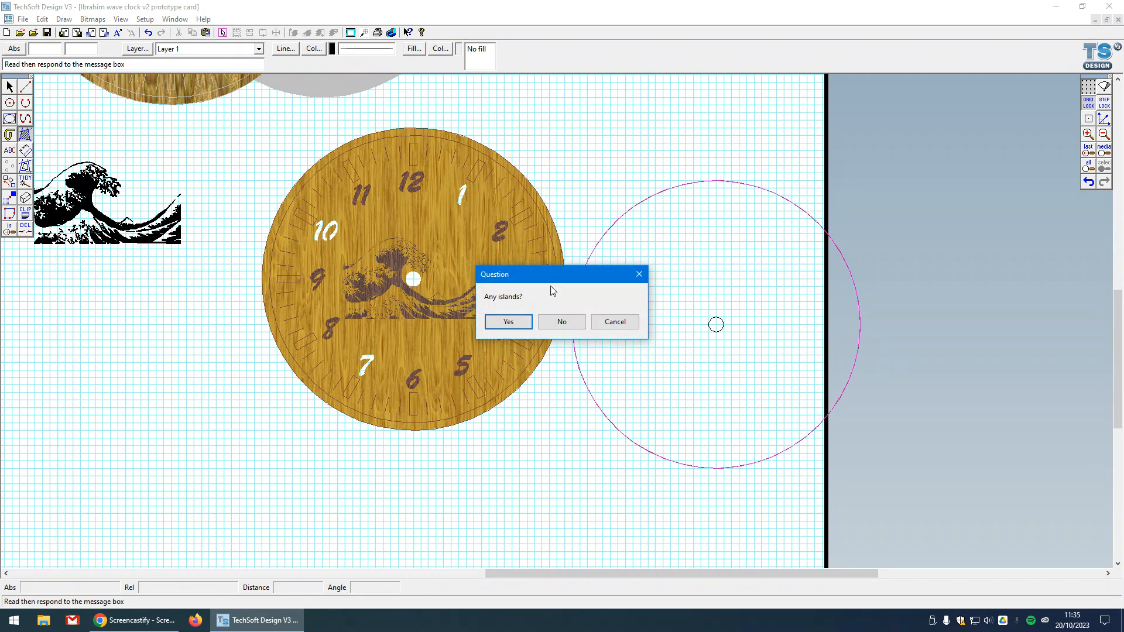
{"action": "left_click", "coordinate": [508, 321]}
{"action": "left_click", "coordinate": [709, 329]}
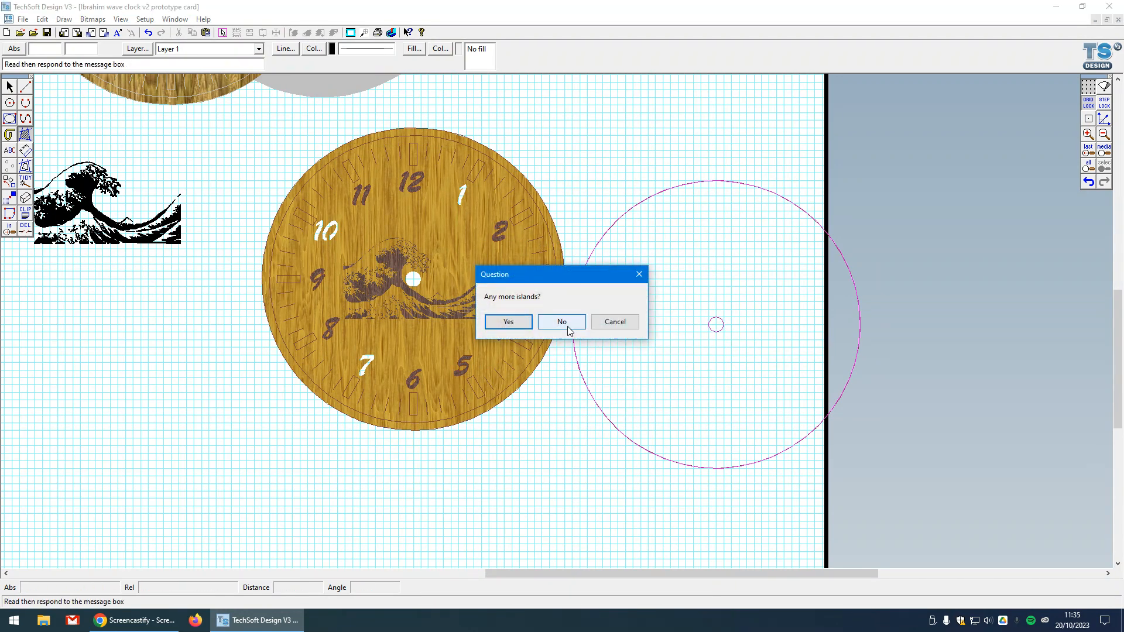
{"action": "left_click", "coordinate": [567, 325]}
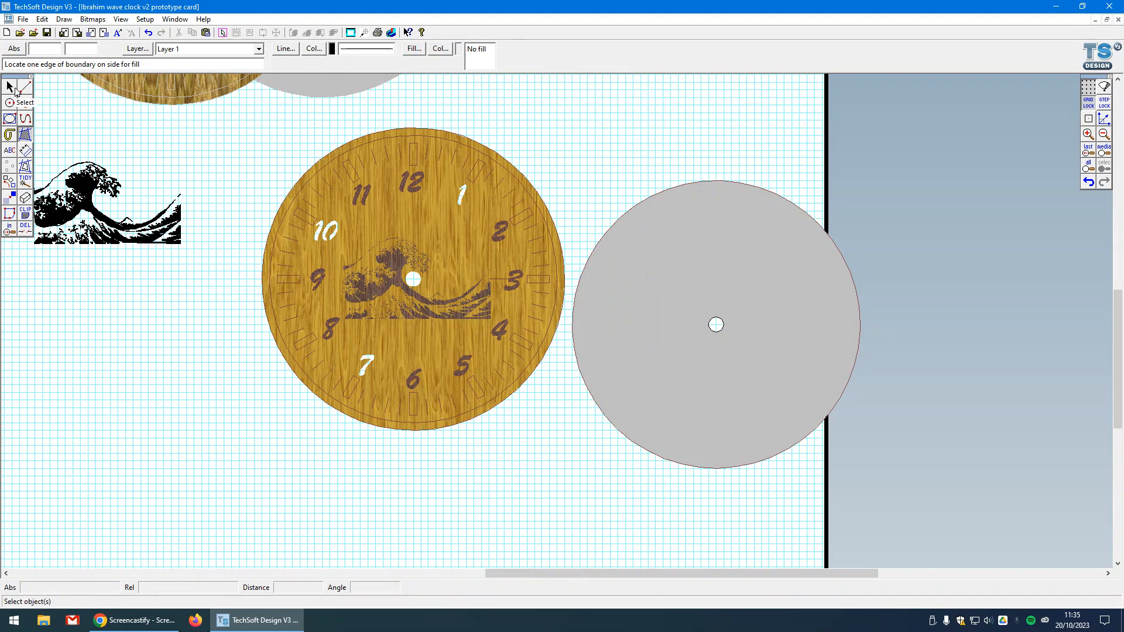
- Set the line type of the grey disc and its centre hole to Invisible
{"action": "left_click_drag", "start_coordinate": [935, 176], "coordinate": [557, 502]}
{"action": "left_click", "coordinate": [285, 48]}
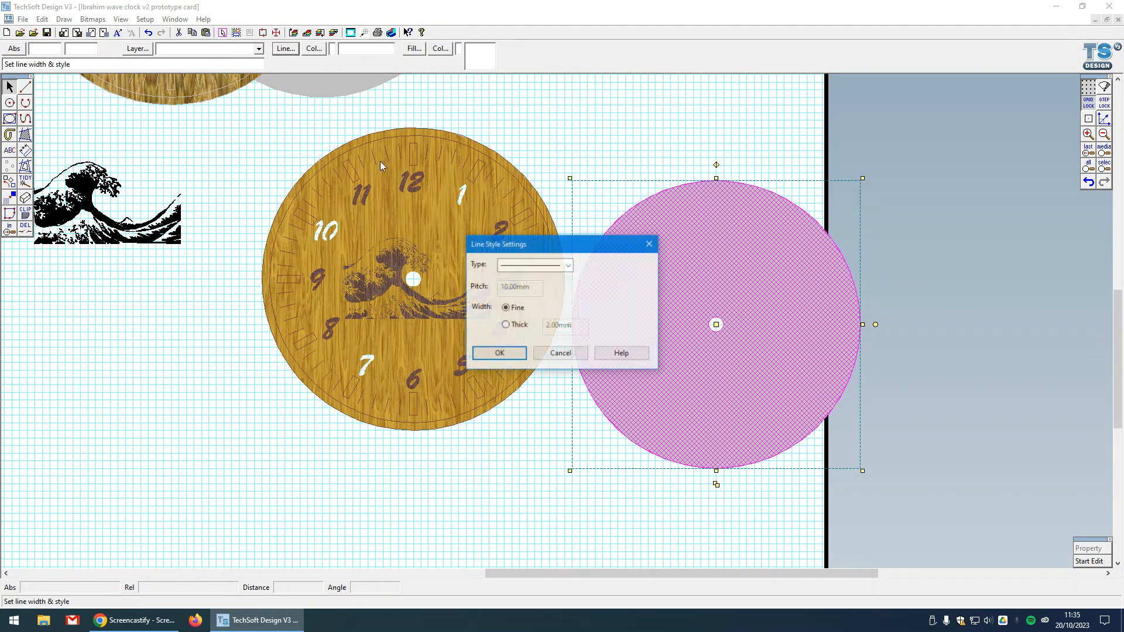
{"action": "left_click", "coordinate": [524, 267]}
{"action": "left_click", "coordinate": [530, 280]}
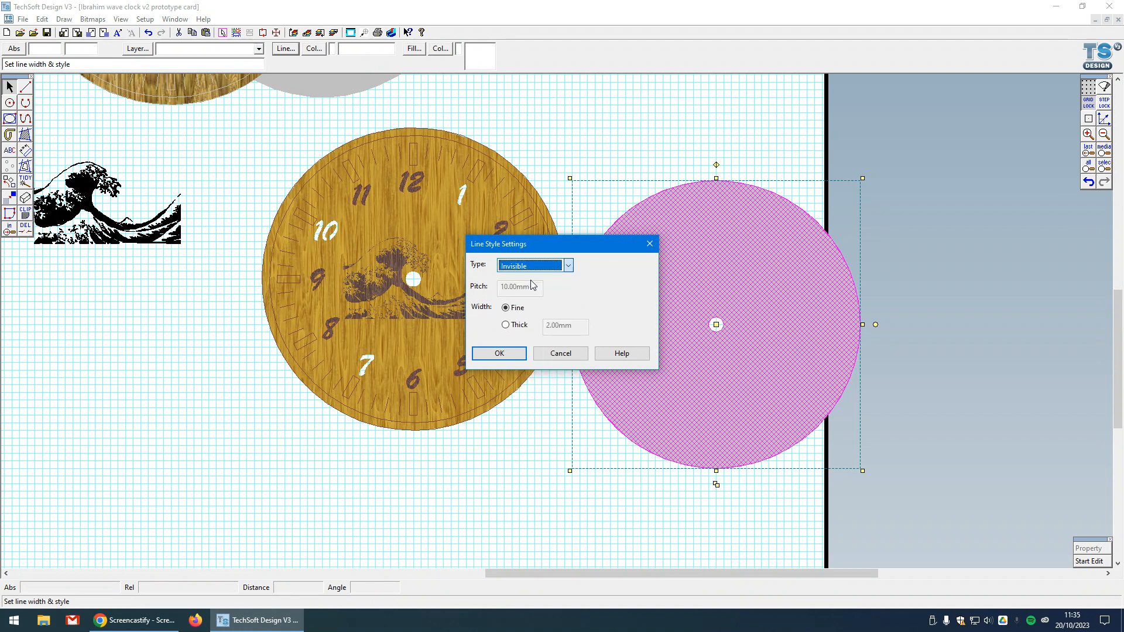
{"action": "left_click", "coordinate": [499, 353]}
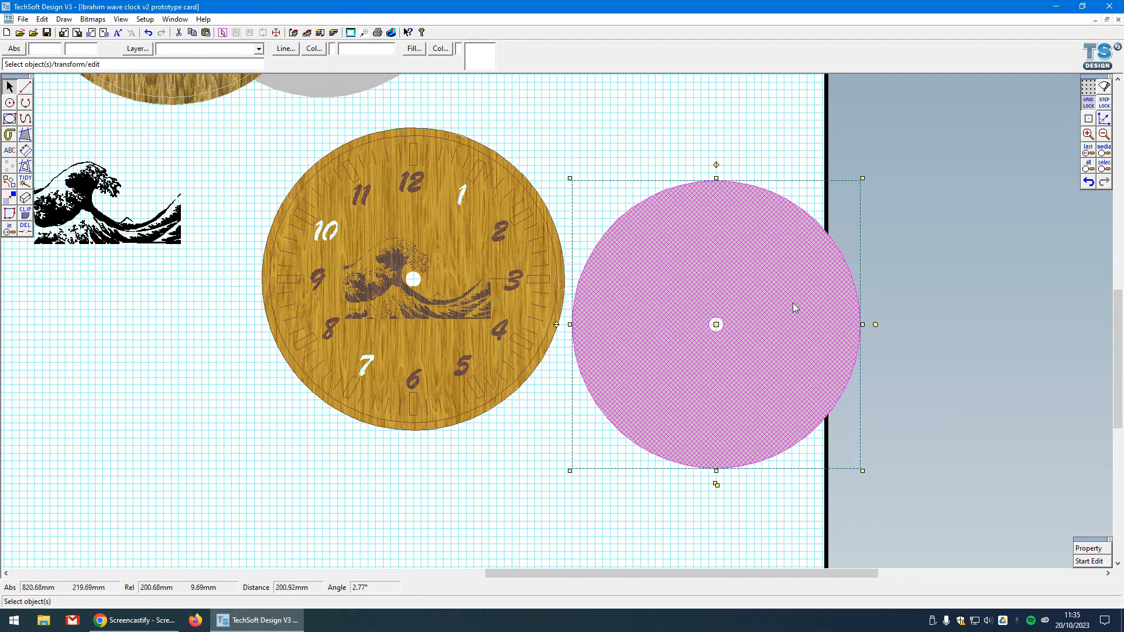
- Place the grey disc behind the wooden face, level with its centre and shifted sideways so about half the disc sticks out
{"action": "mouse_move", "coordinate": [717, 324]}
{"action": "left_mouse_down"}
{"action": "mouse_move", "coordinate": [403, 270]}
{"action": "mouse_move", "coordinate": [413, 279]}
{"action": "left_mouse_up"}
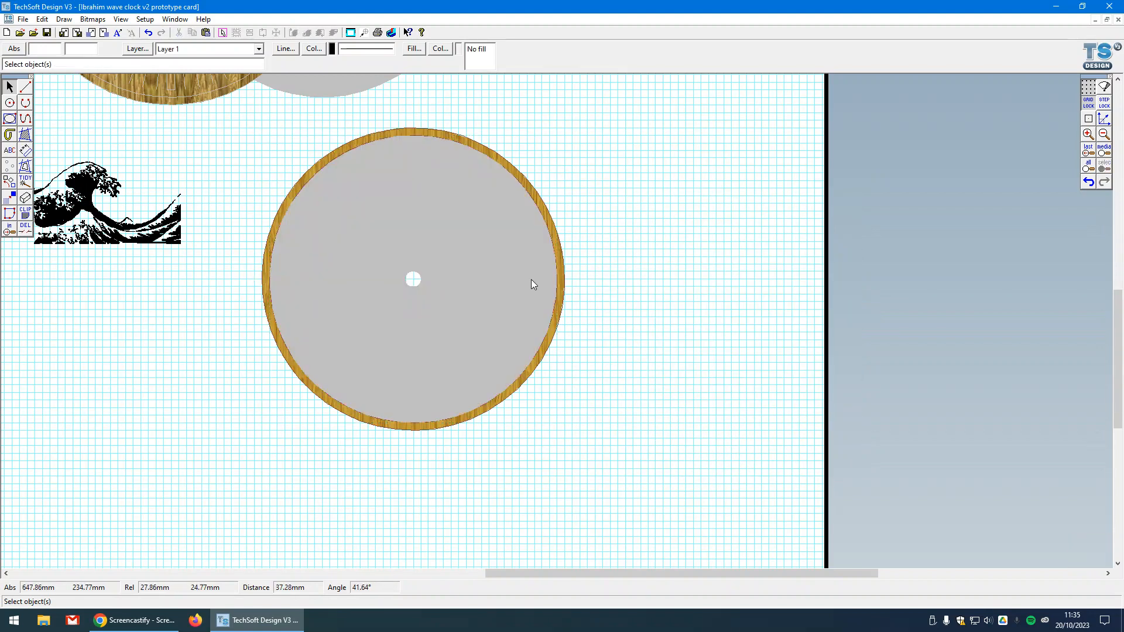
{"action": "left_click", "coordinate": [764, 307]}
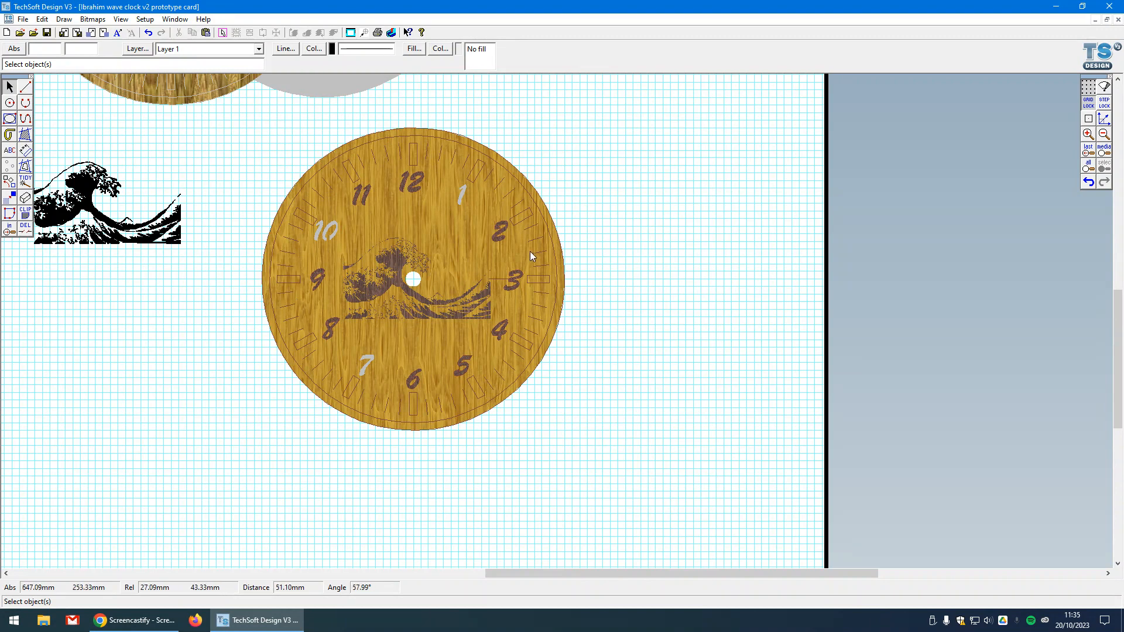
{"action": "left_click", "coordinate": [1089, 182]}
{"action": "left_click_drag", "start_coordinate": [422, 282], "coordinate": [557, 278]}
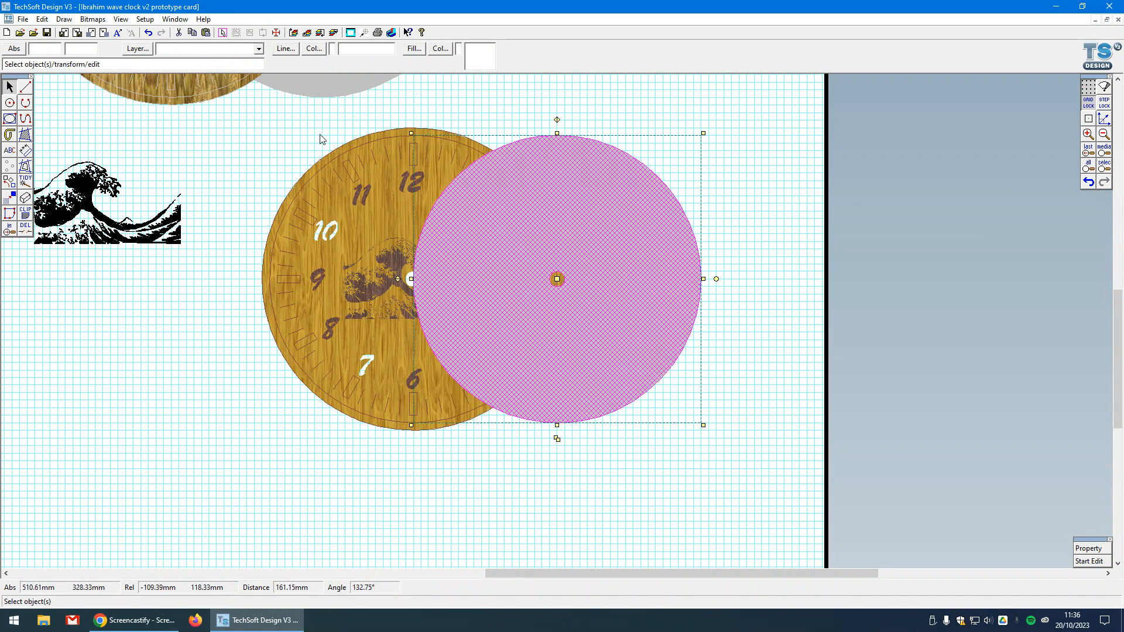
{"action": "left_click", "coordinate": [619, 375]}
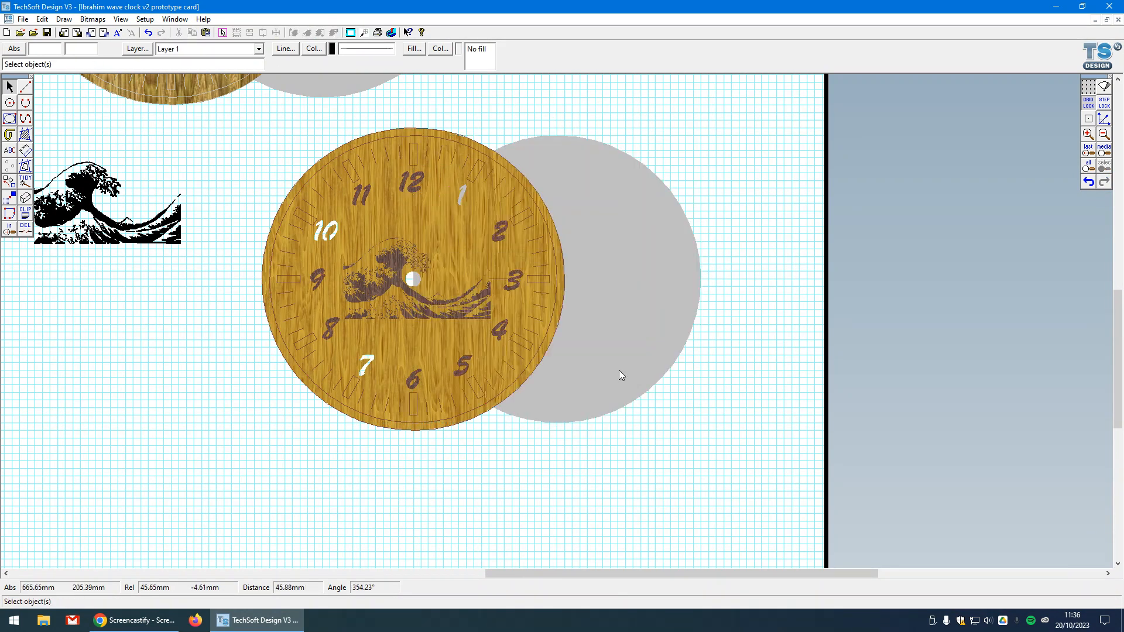
- Try centring the grey disc directly behind the wooden face's hole, and undo the move
{"action": "left_click", "coordinate": [620, 297]}
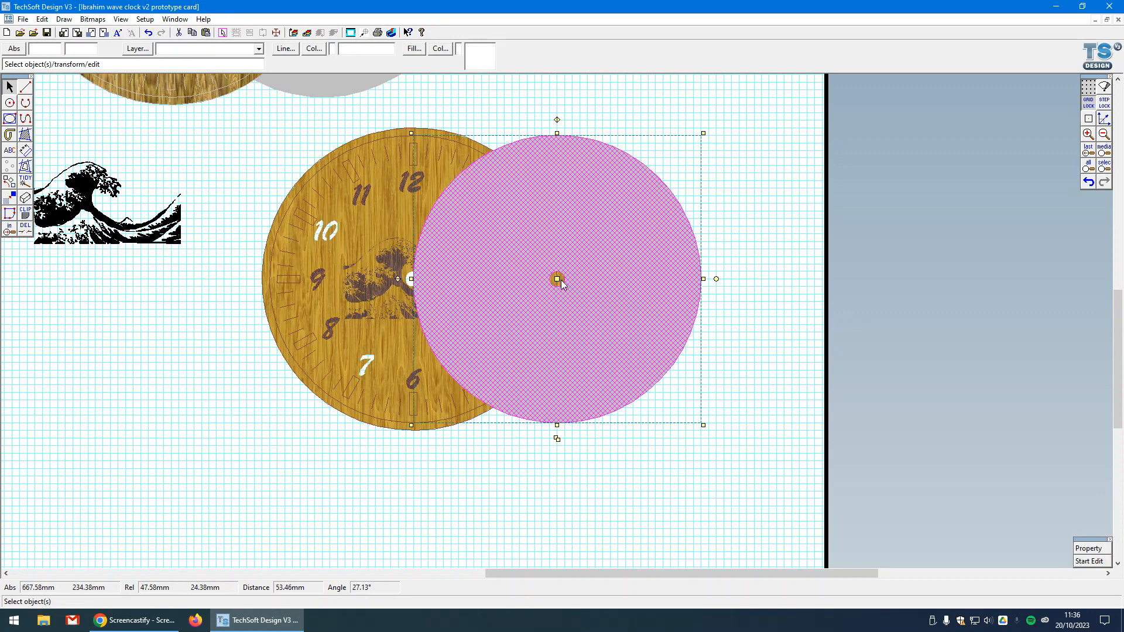
{"action": "left_click_drag", "start_coordinate": [557, 279], "coordinate": [413, 279]}
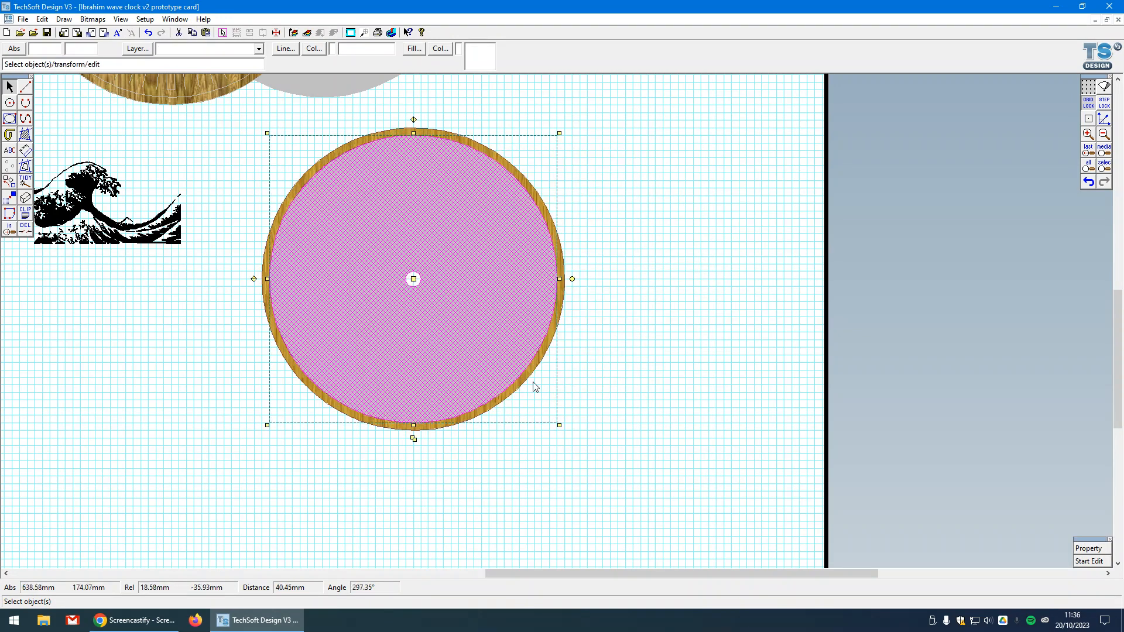
{"action": "left_click", "coordinate": [427, 277]}
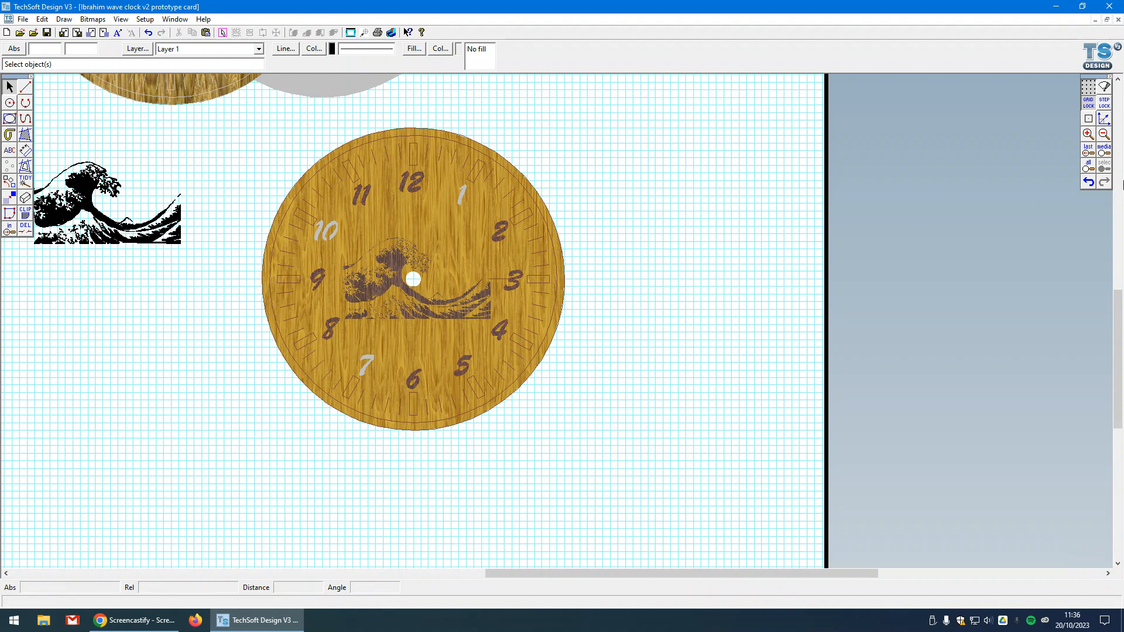
{"action": "left_click", "coordinate": [1089, 182]}
{"action": "left_click", "coordinate": [732, 470]}
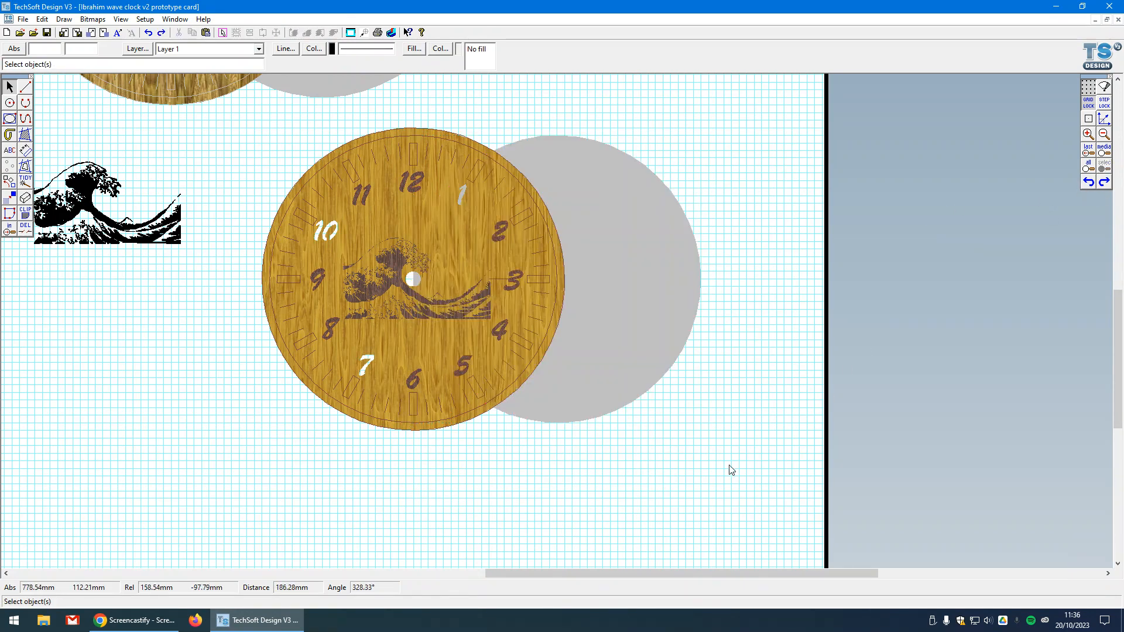
- Move the loose black wave image closer to the lower line-drawn clock
{"action": "scroll", "coordinate": [736, 497], "scroll_direction": "down", "scroll_amount": 2}
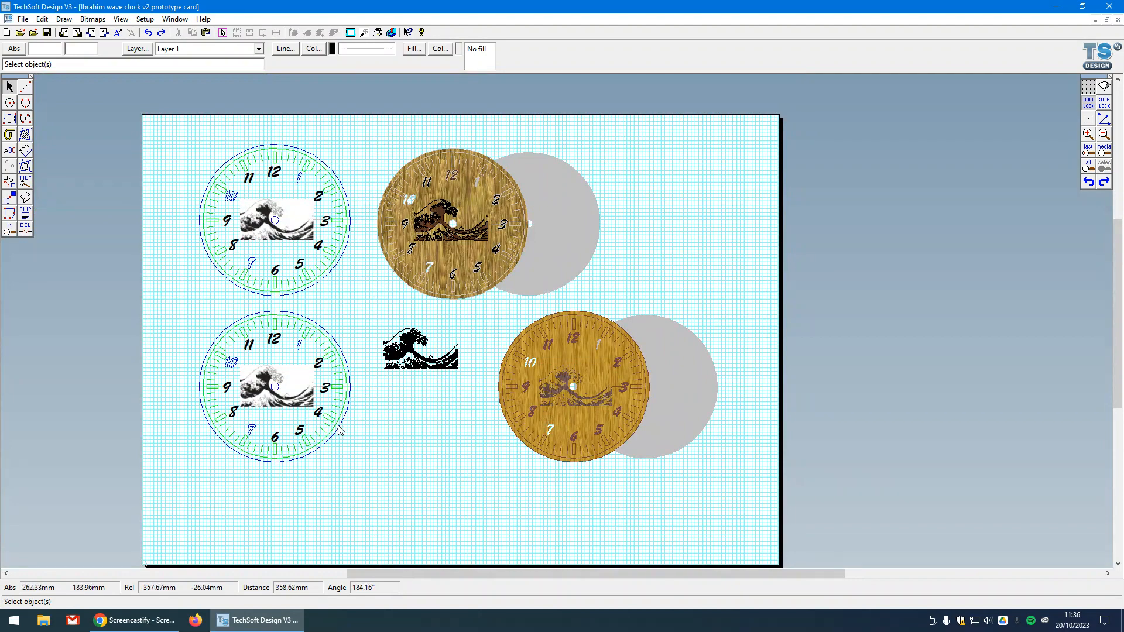
{"action": "scroll", "coordinate": [358, 394], "scroll_direction": "up", "scroll_amount": 1}
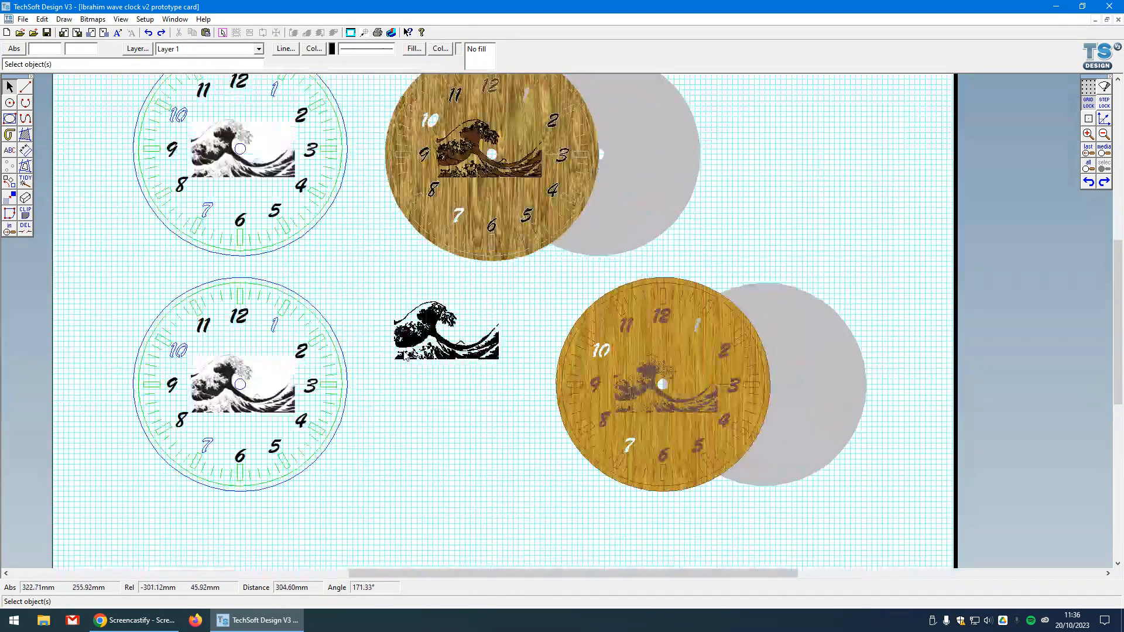
{"action": "left_click", "coordinate": [444, 334]}
{"action": "left_click_drag", "start_coordinate": [443, 333], "coordinate": [391, 319]}
- Move the lower wooden face together with its grey disc closer to the loose wave image
{"action": "left_click_drag", "start_coordinate": [546, 271], "coordinate": [896, 506]}
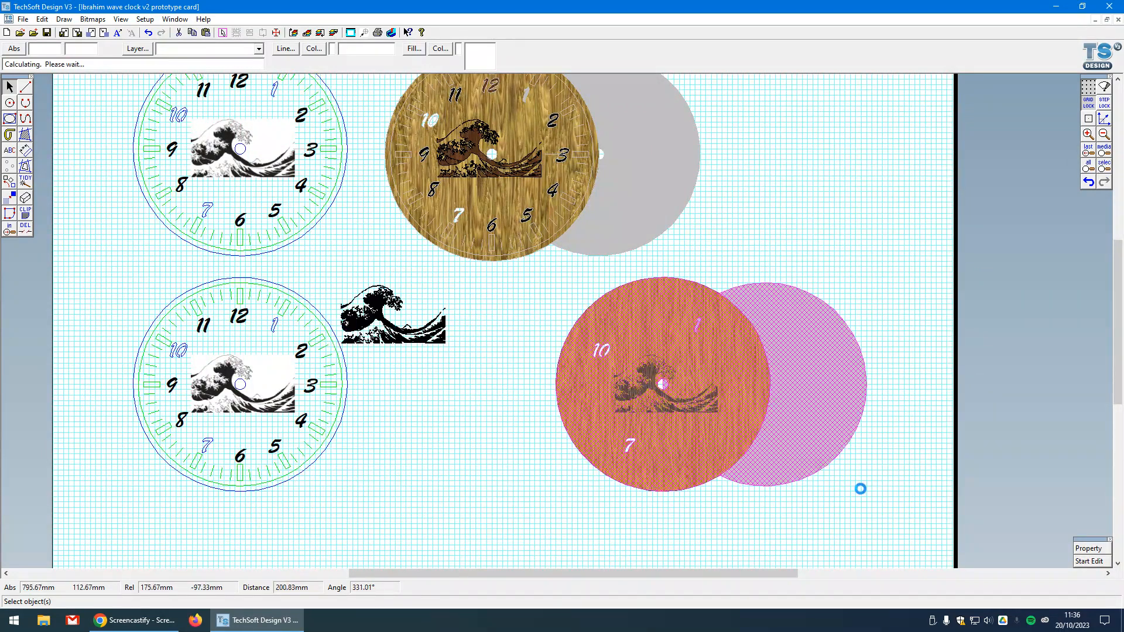
{"action": "left_click_drag", "start_coordinate": [712, 384], "coordinate": [604, 390]}
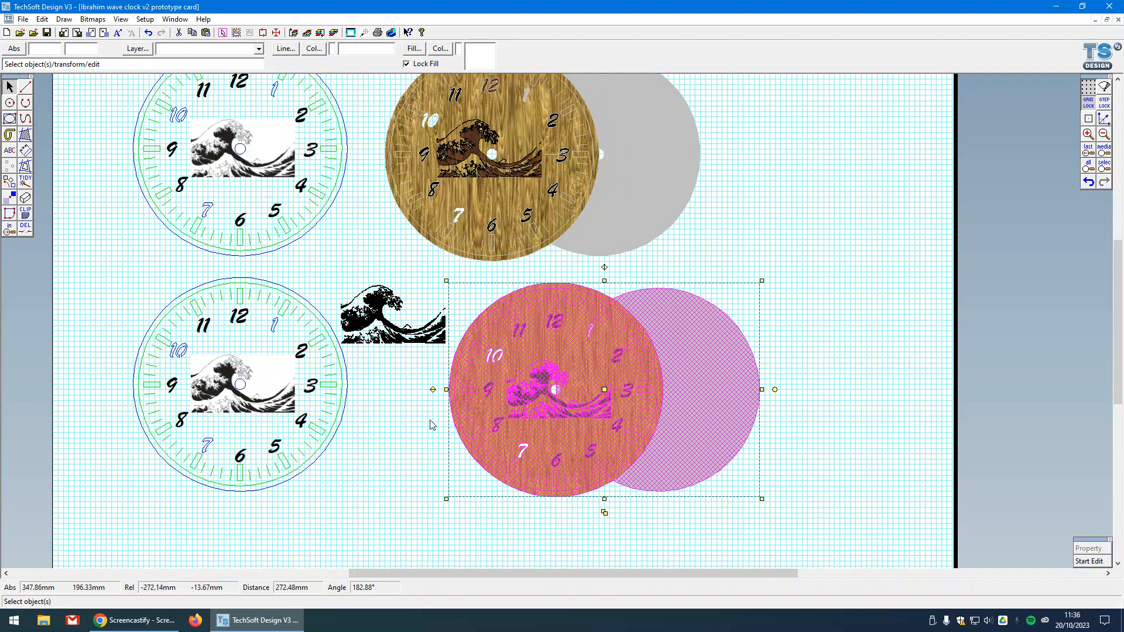
{"action": "left_click", "coordinate": [826, 412]}
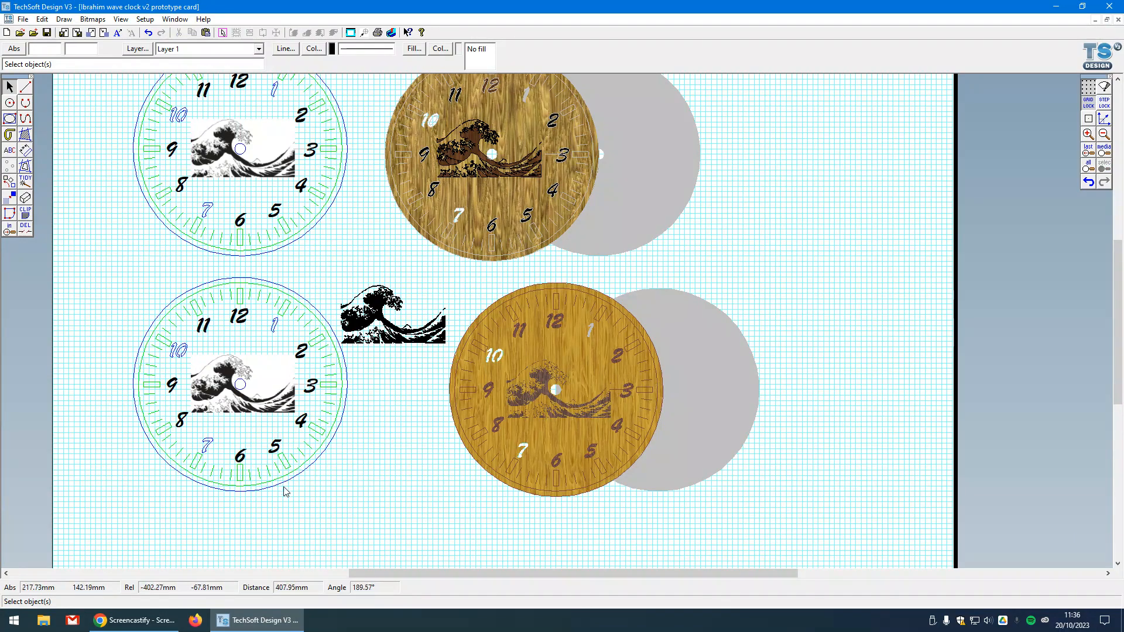
- Delete the stray short horizontal line beside the 3 on both the lower line-drawn clock and the wooden face
{"action": "scroll", "coordinate": [287, 505], "scroll_direction": "up", "scroll_amount": 1}
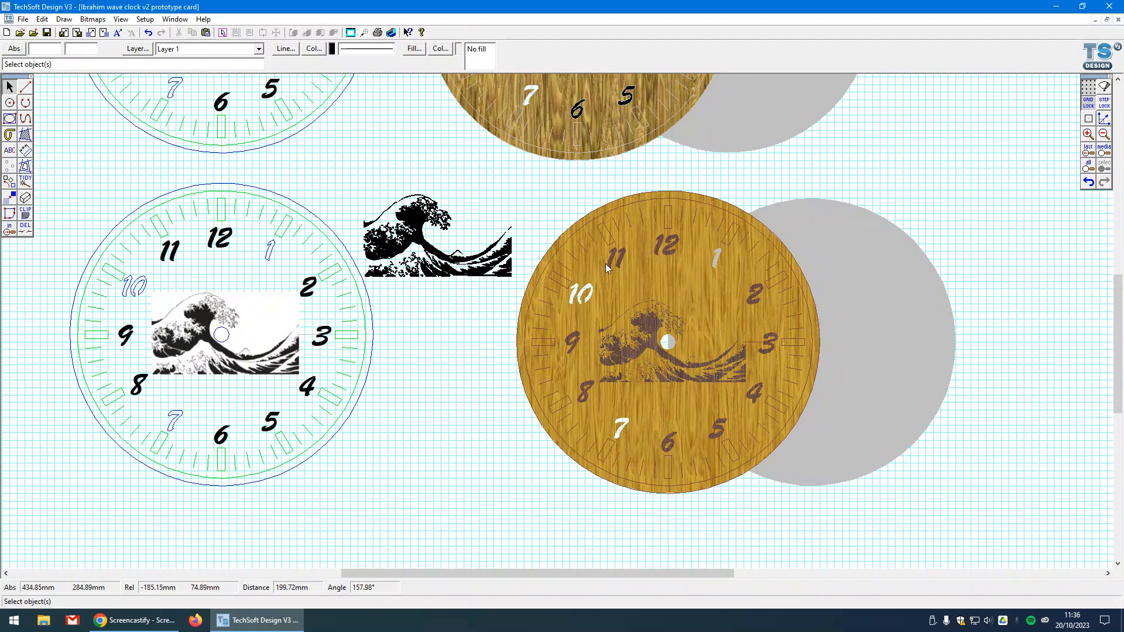
{"action": "scroll", "coordinate": [326, 349], "scroll_direction": "up", "scroll_amount": 2}
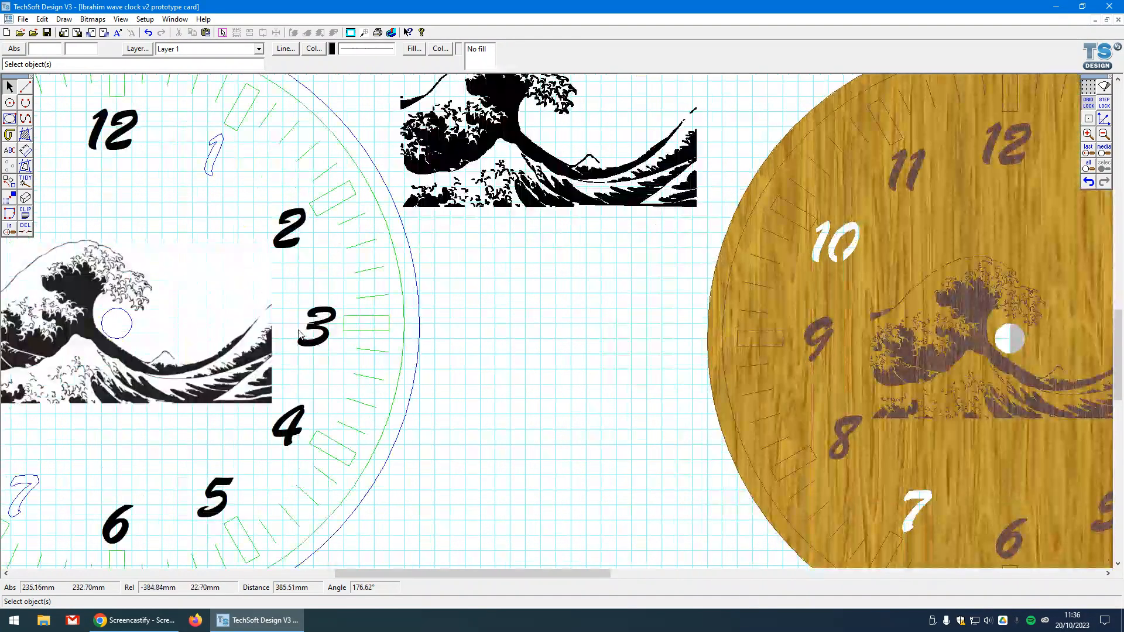
{"action": "left_click", "coordinate": [309, 340]}
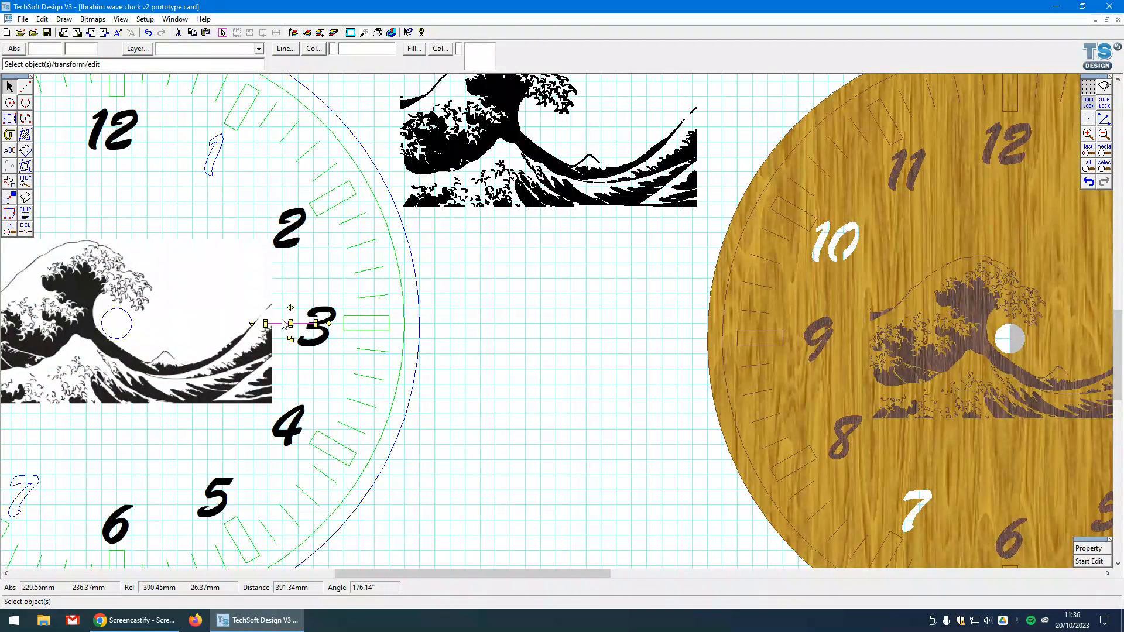
{"action": "scroll", "coordinate": [283, 323], "scroll_direction": "down", "scroll_amount": 1}
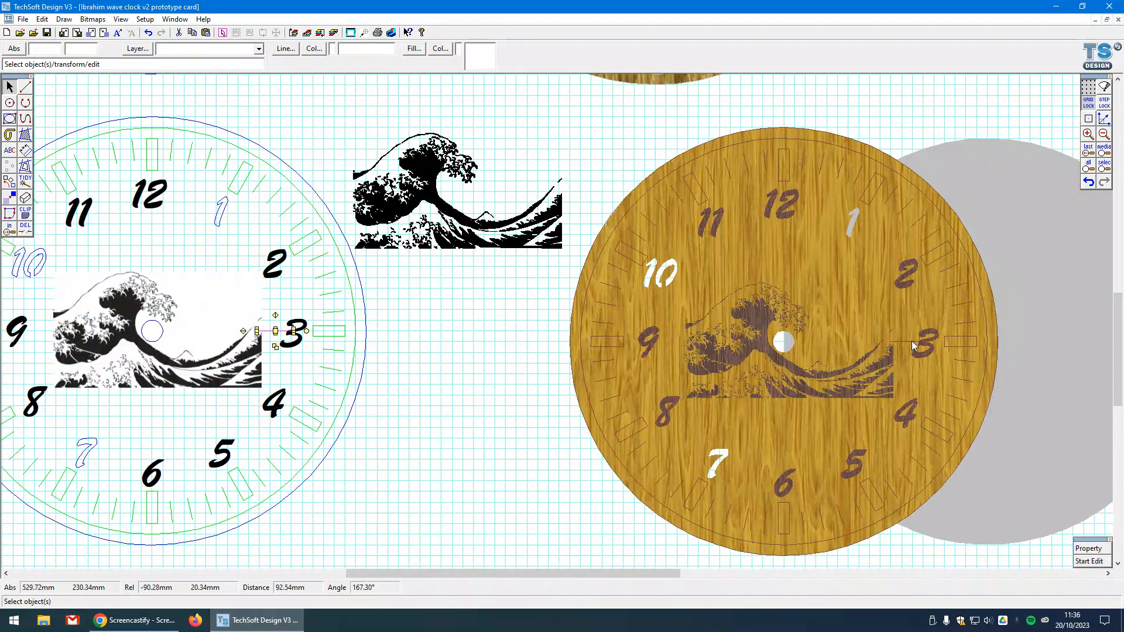
{"action": "left_click", "coordinate": [911, 341]}
{"action": "key", "text": "Delete"}
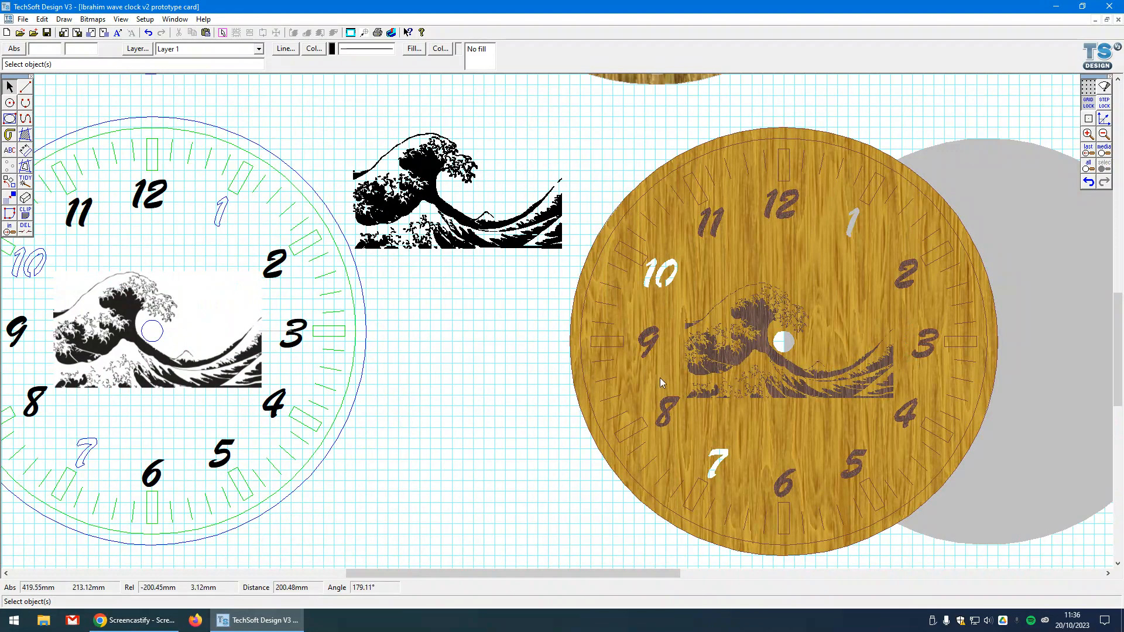
- Try aligning the grey disc with the centre of the cleaned-up wooden face, and undo the move
{"action": "scroll", "coordinate": [424, 382], "scroll_direction": "down", "scroll_amount": 1}
{"action": "left_click", "coordinate": [890, 395]}
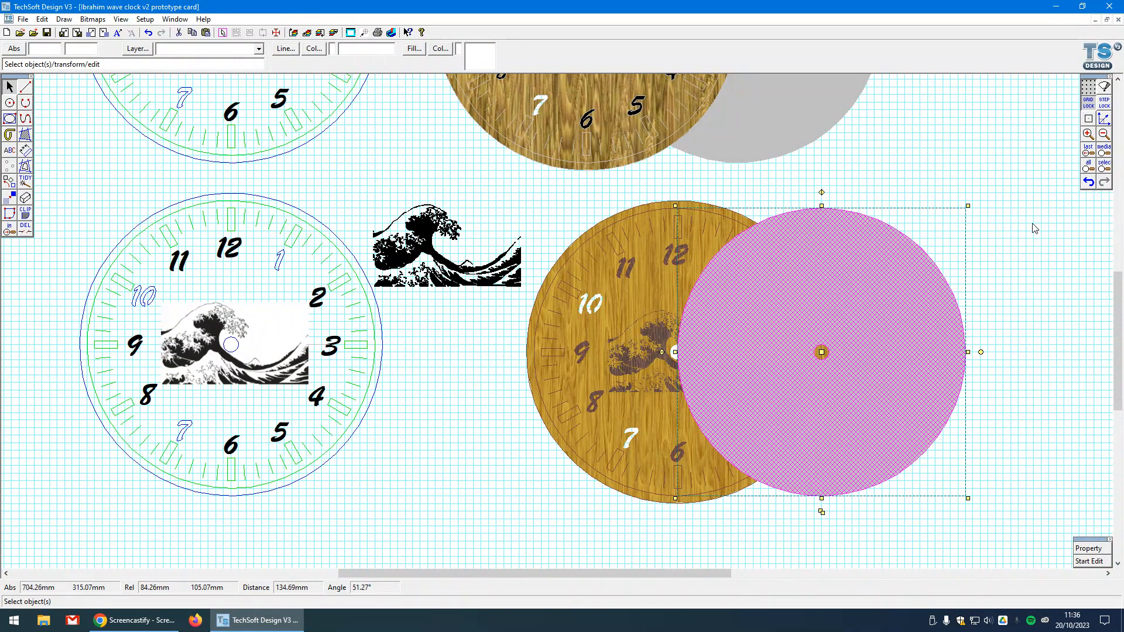
{"action": "left_click_drag", "start_coordinate": [822, 352], "coordinate": [677, 352]}
{"action": "left_click", "coordinate": [898, 409]}
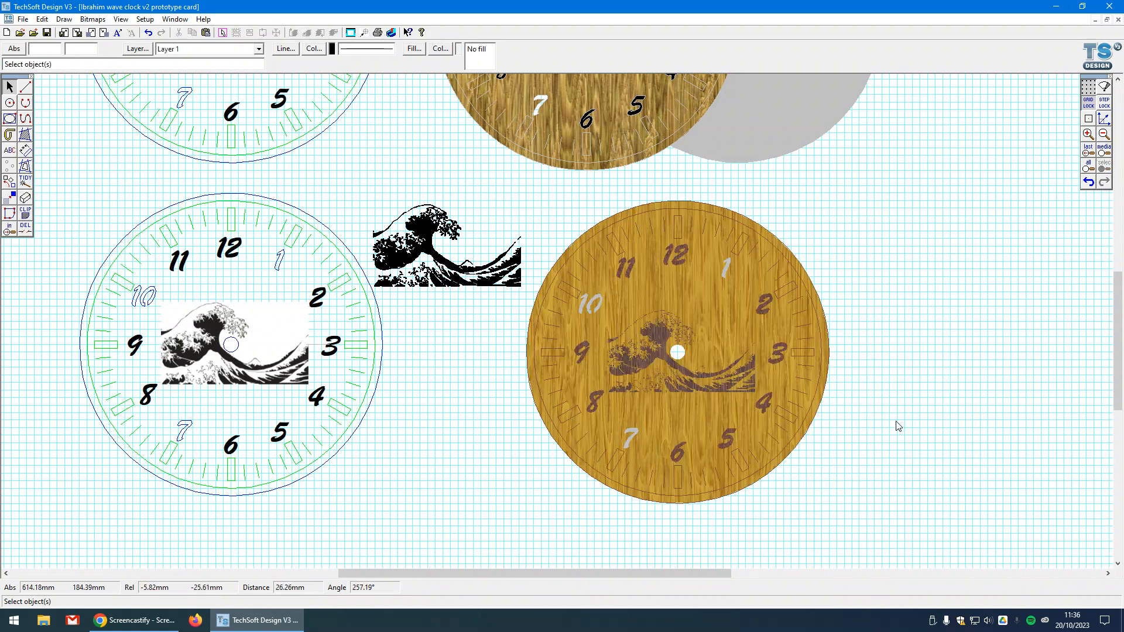
{"action": "left_click", "coordinate": [1088, 182]}
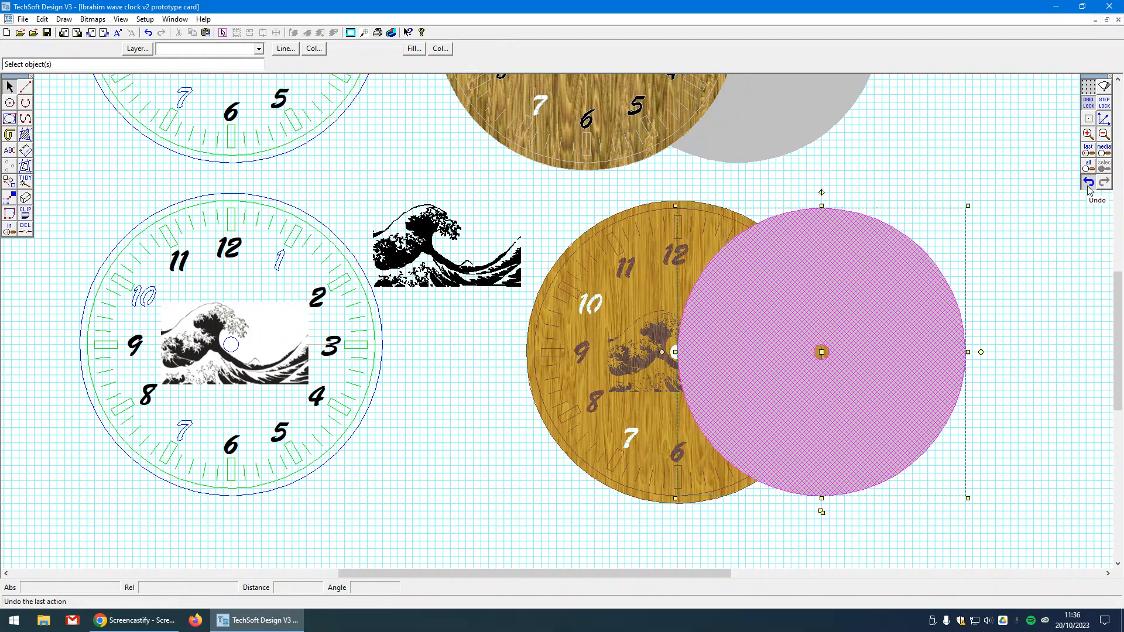
{"action": "left_click", "coordinate": [990, 357]}
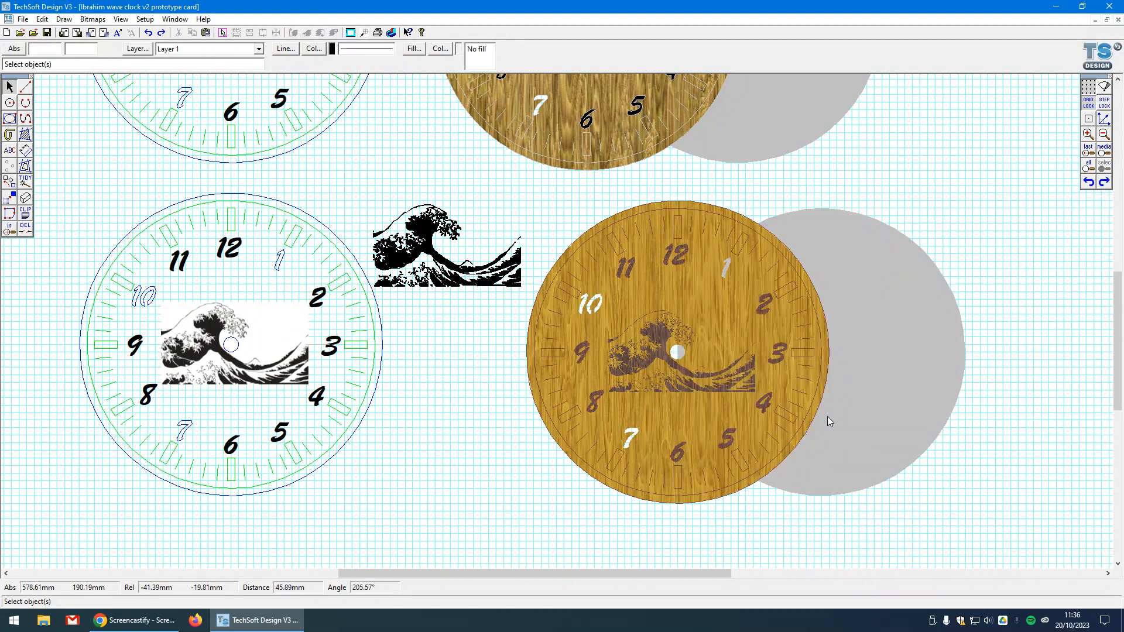